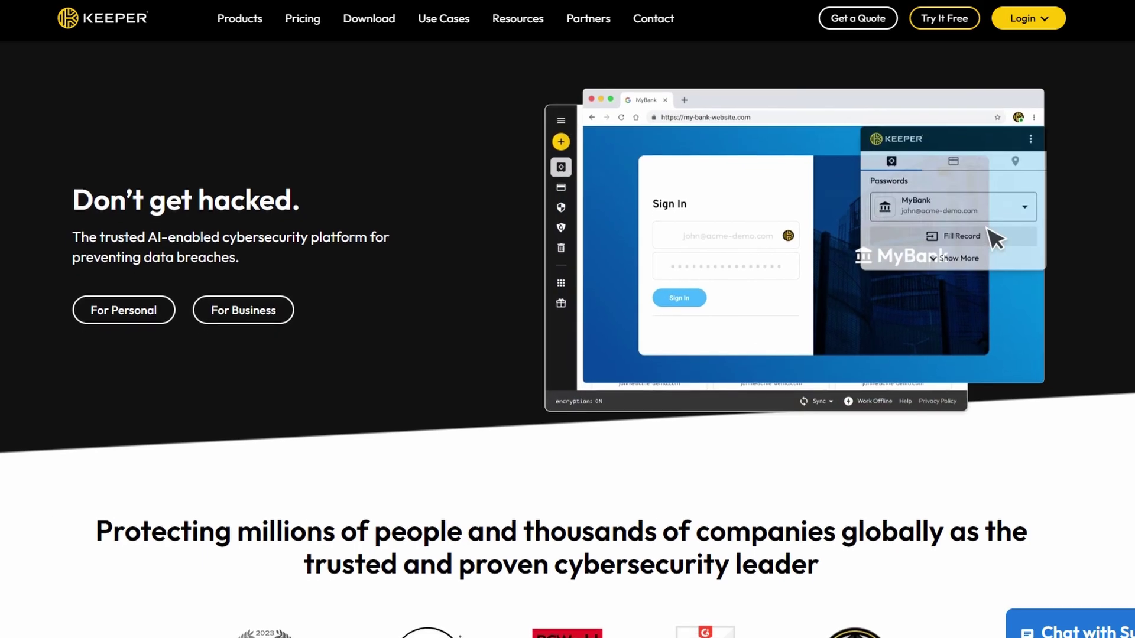
Step: Review the Keeper homepage's industry awards and the product cards from Password Management to Remote Browser Isolation
scroll(567, 319, down, 2)
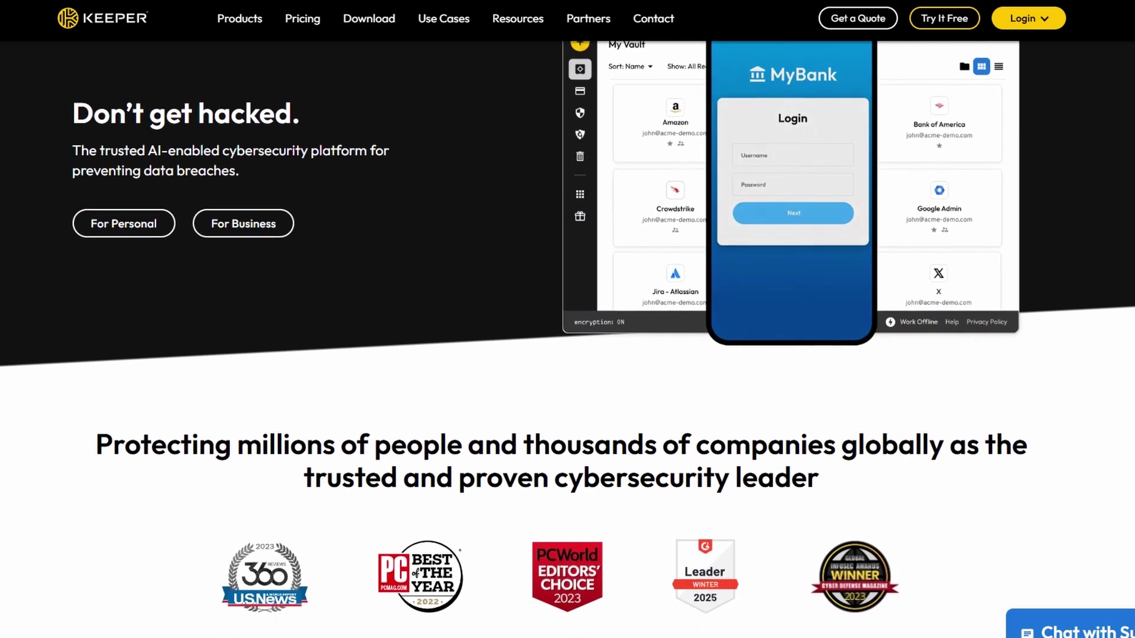
scroll(567, 319, down, 2)
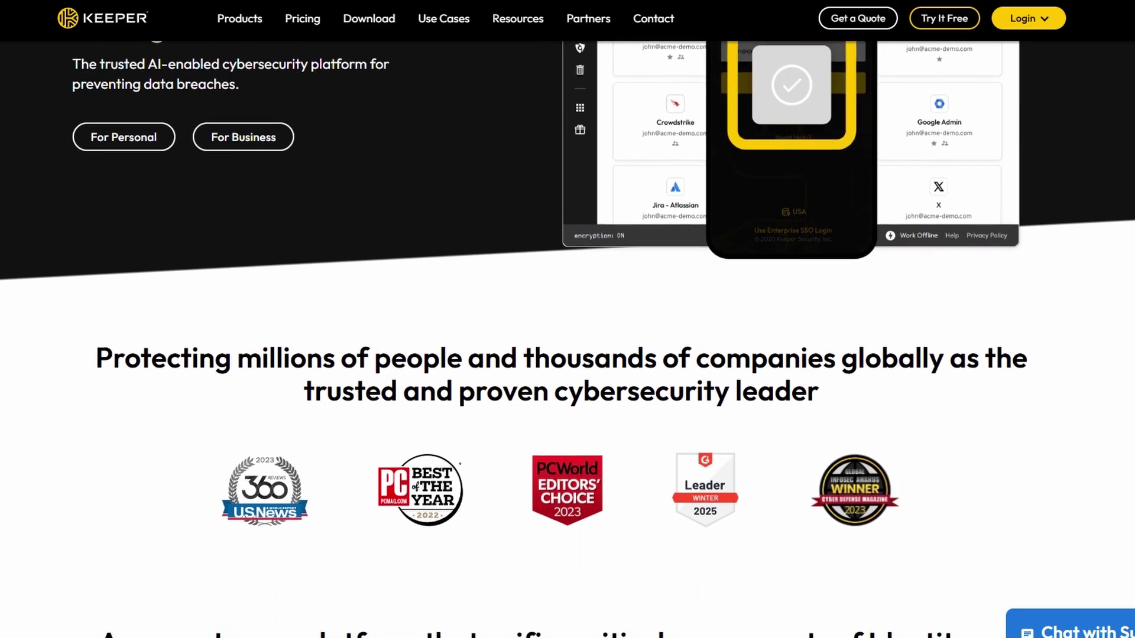
scroll(567, 319, down, 2)
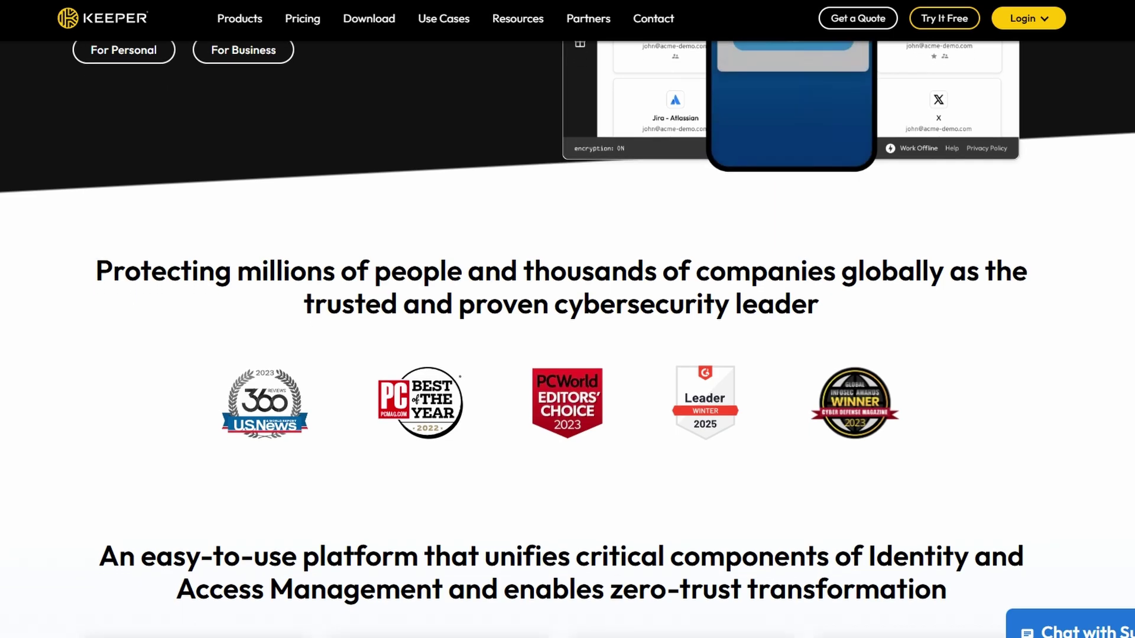
scroll(567, 319, down, 2)
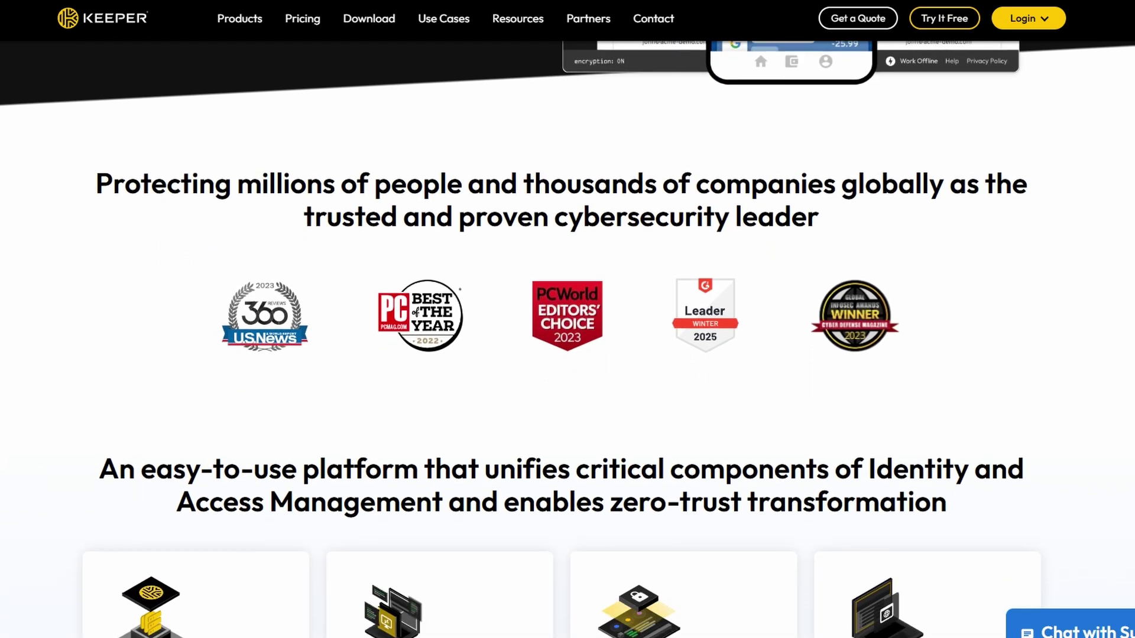
scroll(568, 319, down, 2)
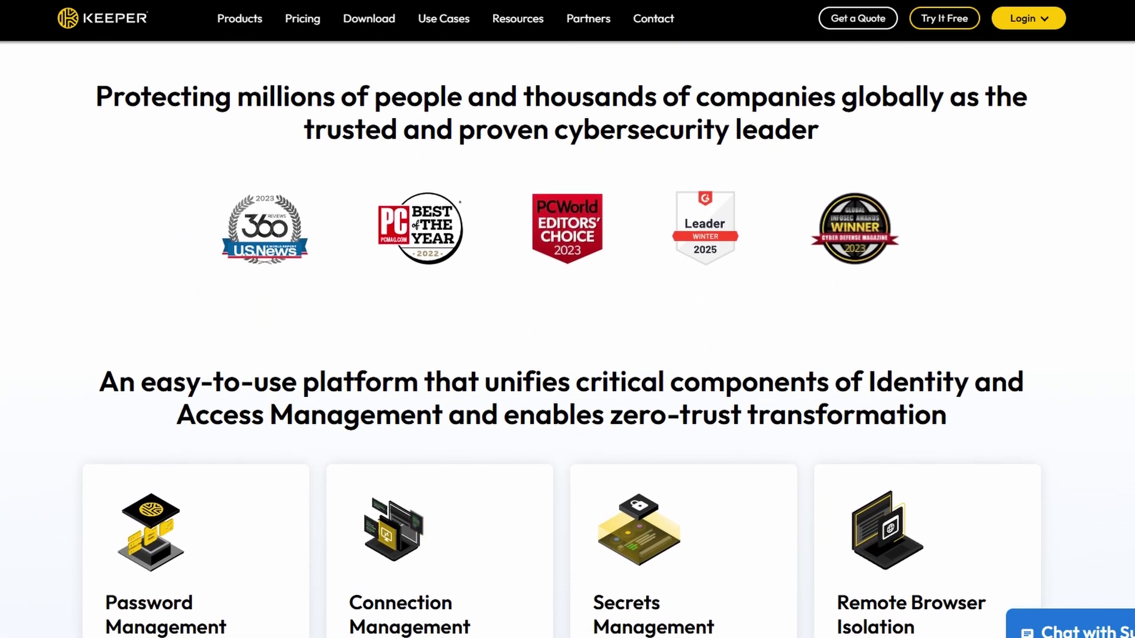
scroll(568, 319, down, 2)
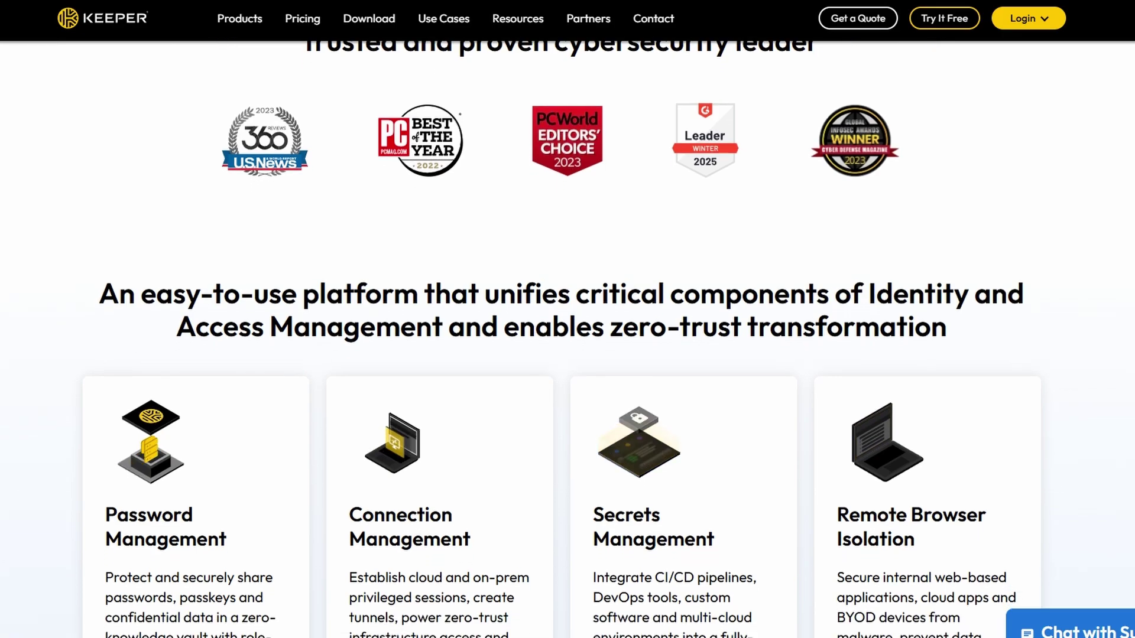
scroll(568, 319, down, 2)
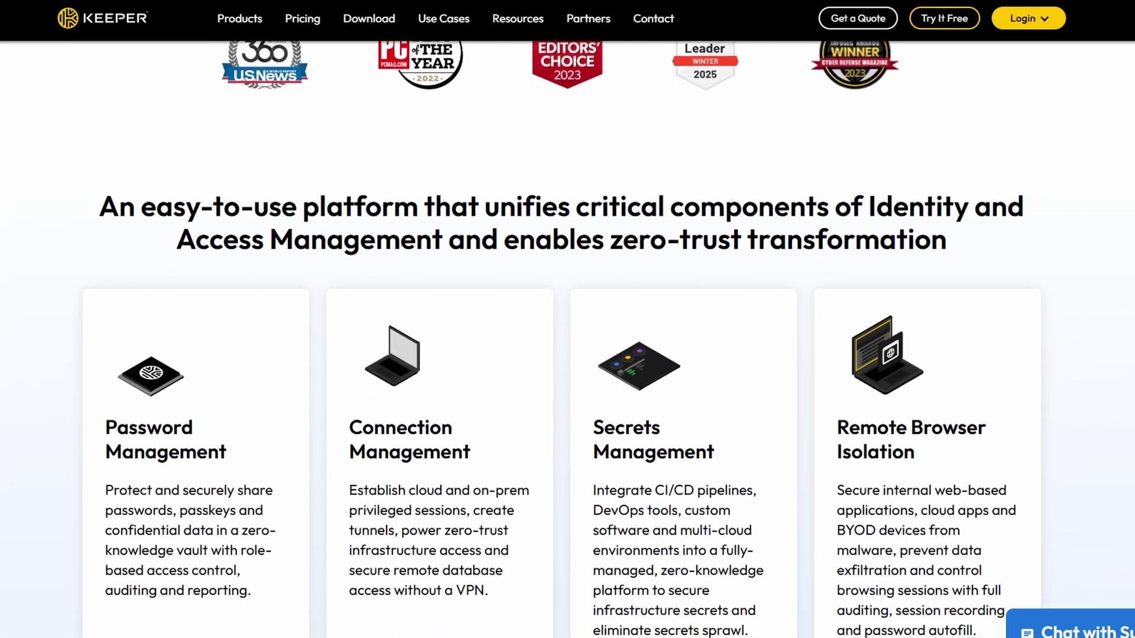
scroll(568, 319, down, 2)
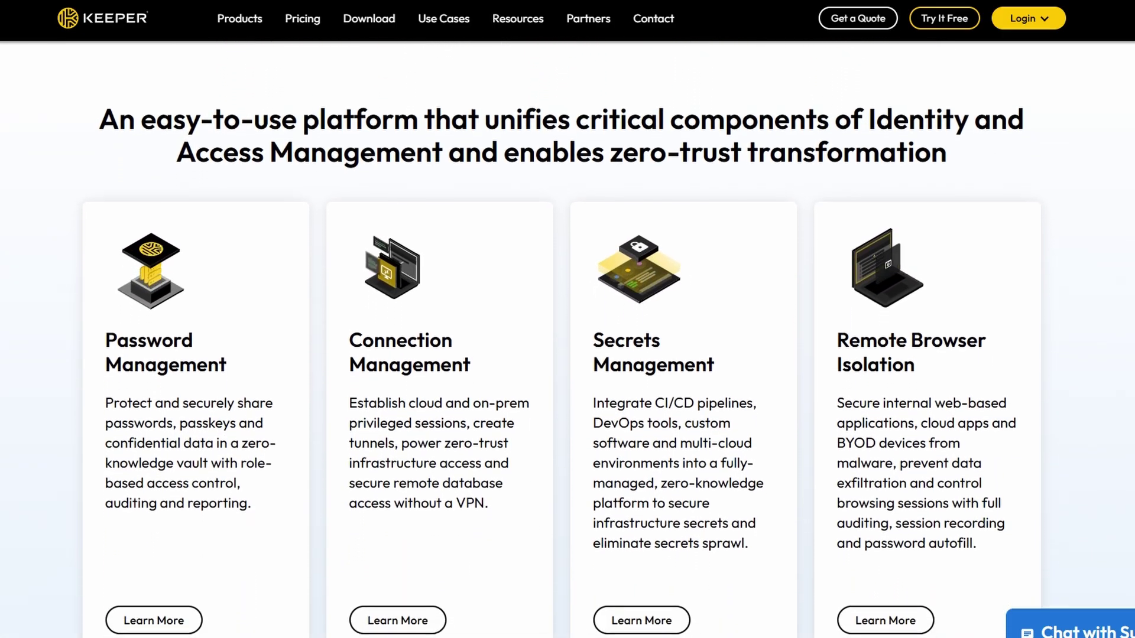
scroll(567, 319, down, 2)
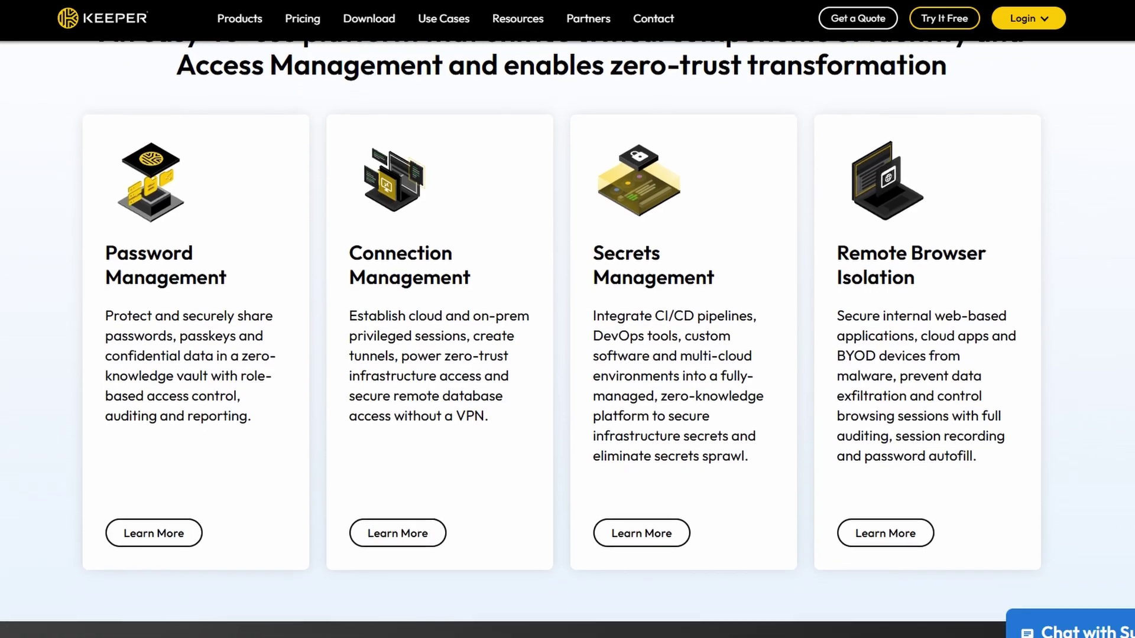
scroll(567, 319, down, 2)
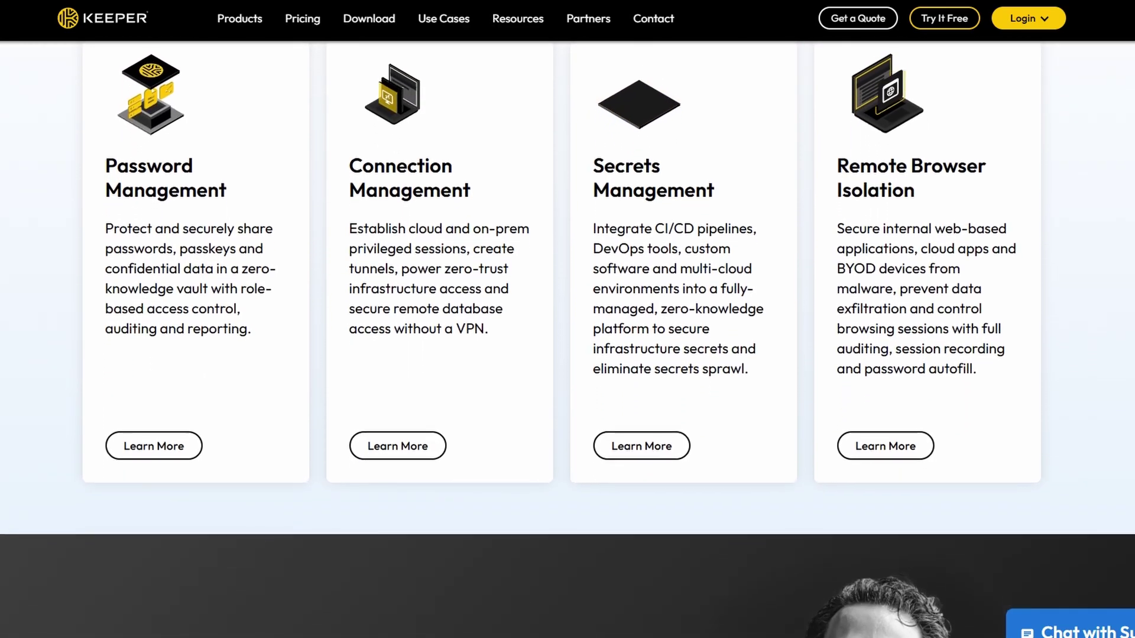
scroll(567, 319, down, 2)
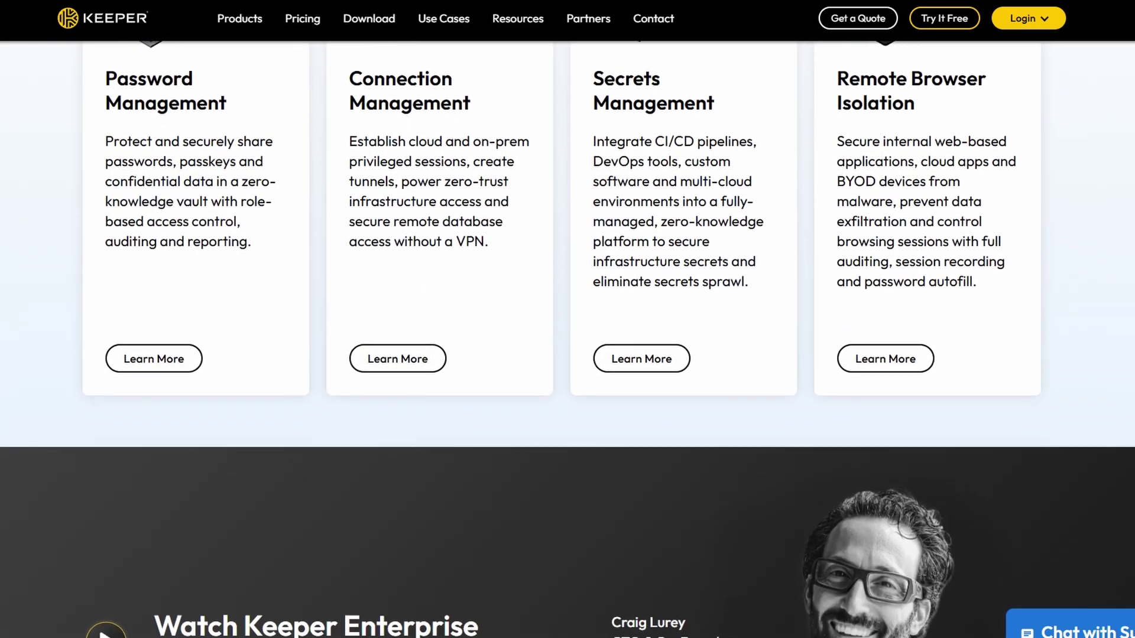
Step: Examine the homepage's Keeper Enterprise demo section and the Visibility, security and control feature description
scroll(567, 319, down, 2)
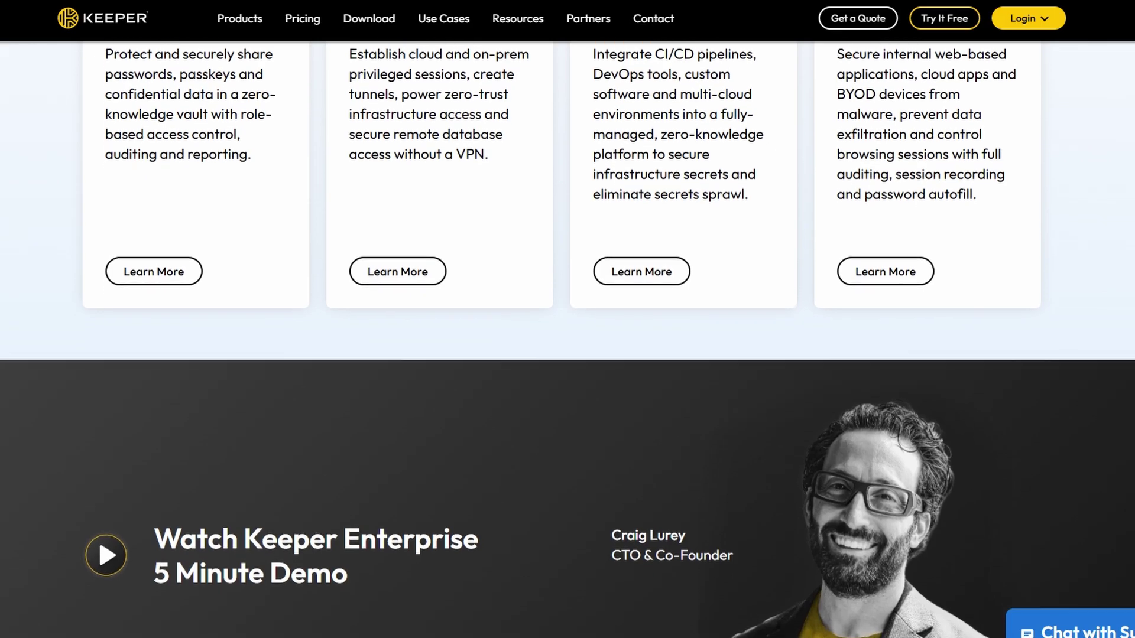
scroll(567, 319, down, 2)
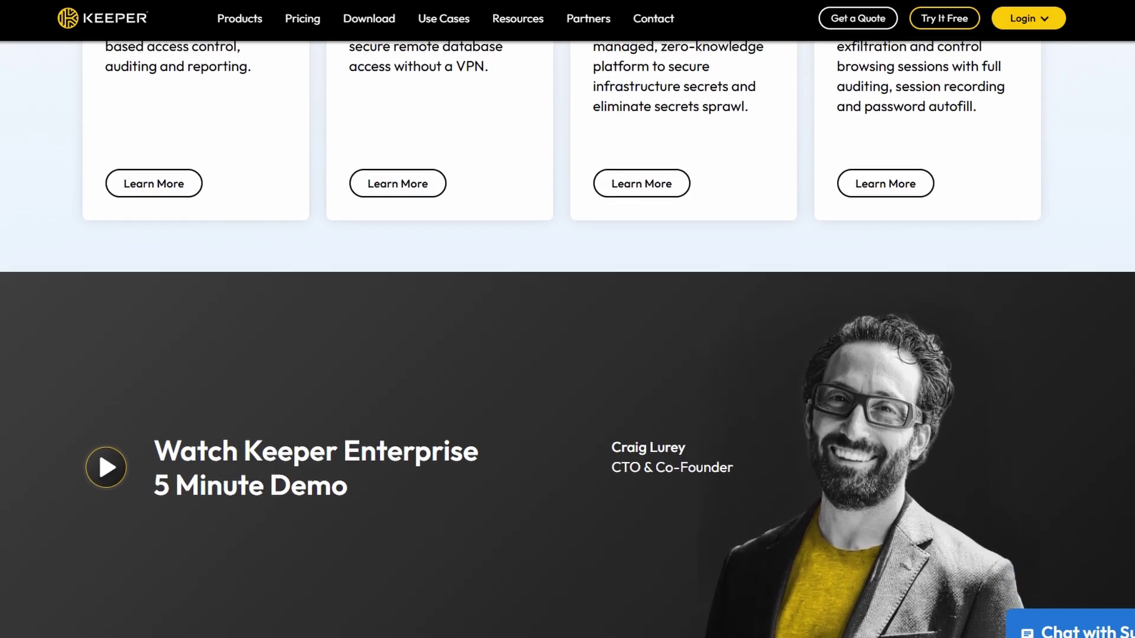
scroll(567, 319, down, 2)
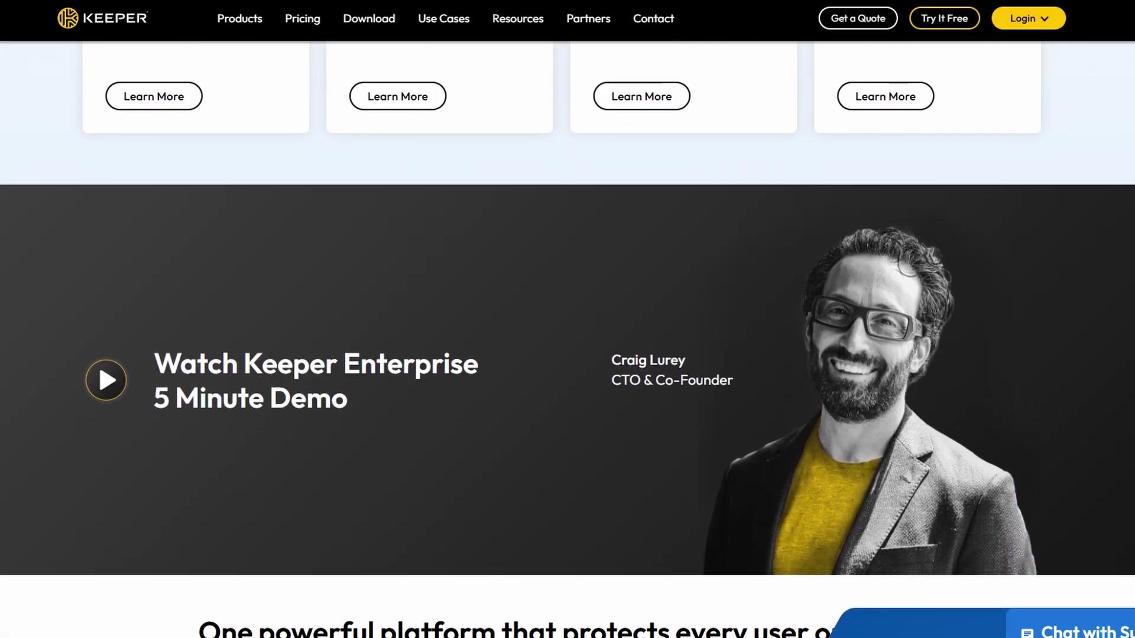
scroll(567, 319, down, 2)
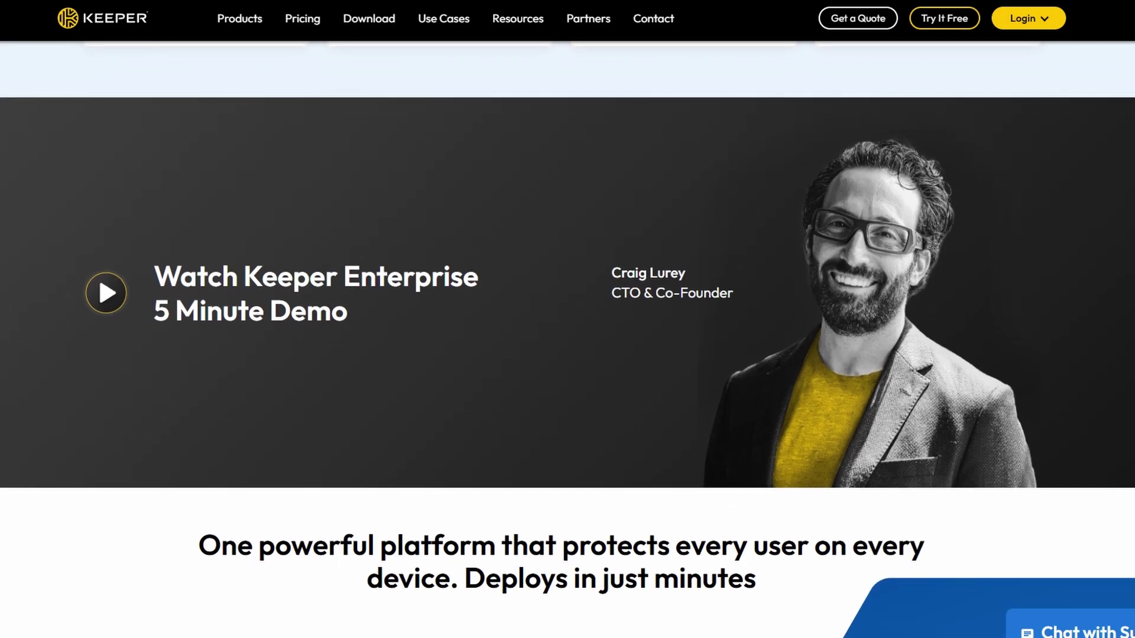
scroll(567, 319, down, 2)
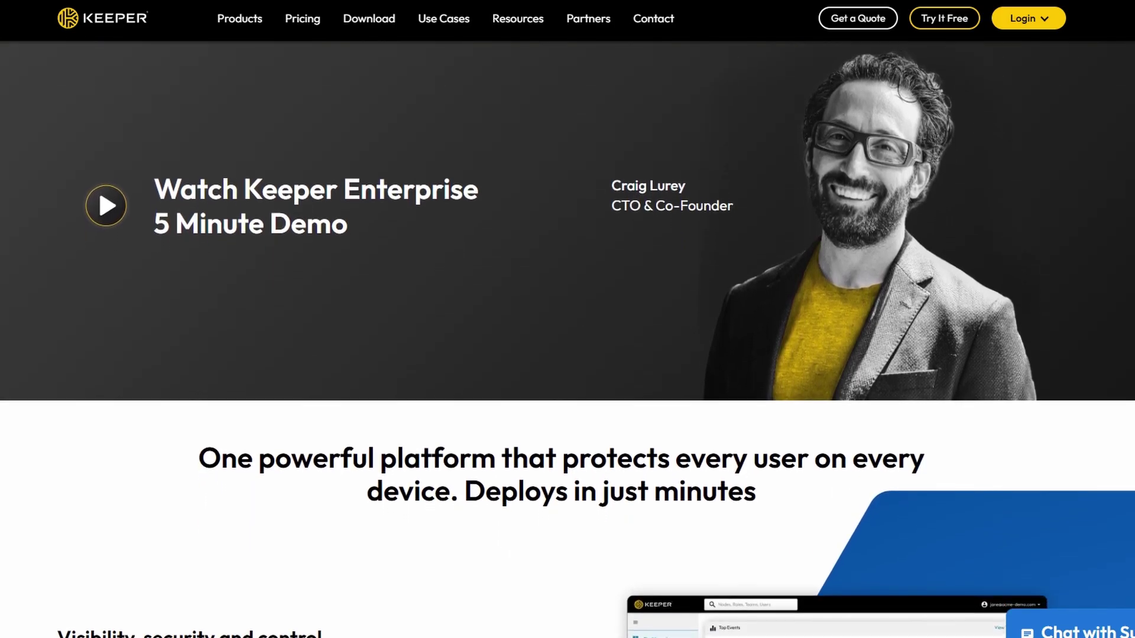
scroll(567, 319, down, 2)
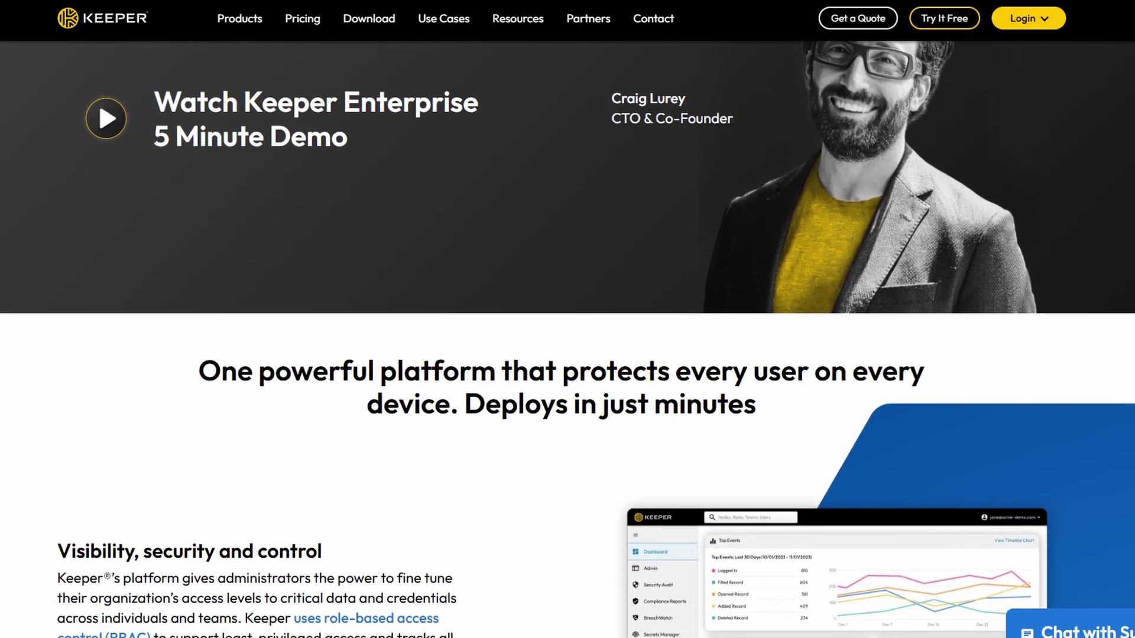
scroll(568, 319, down, 2)
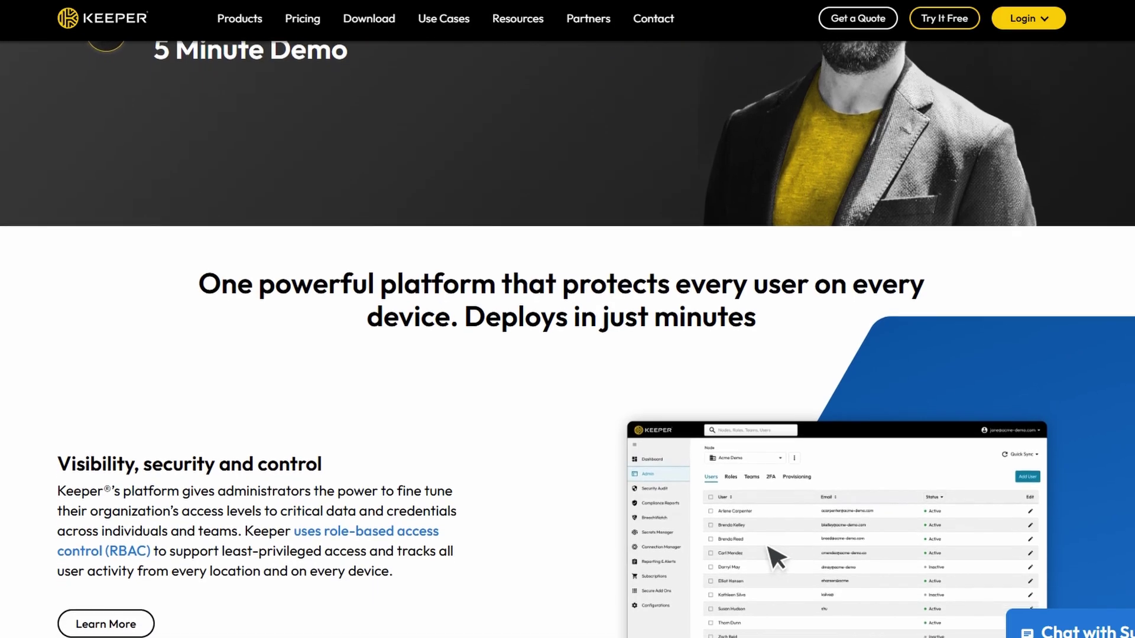
scroll(568, 319, down, 2)
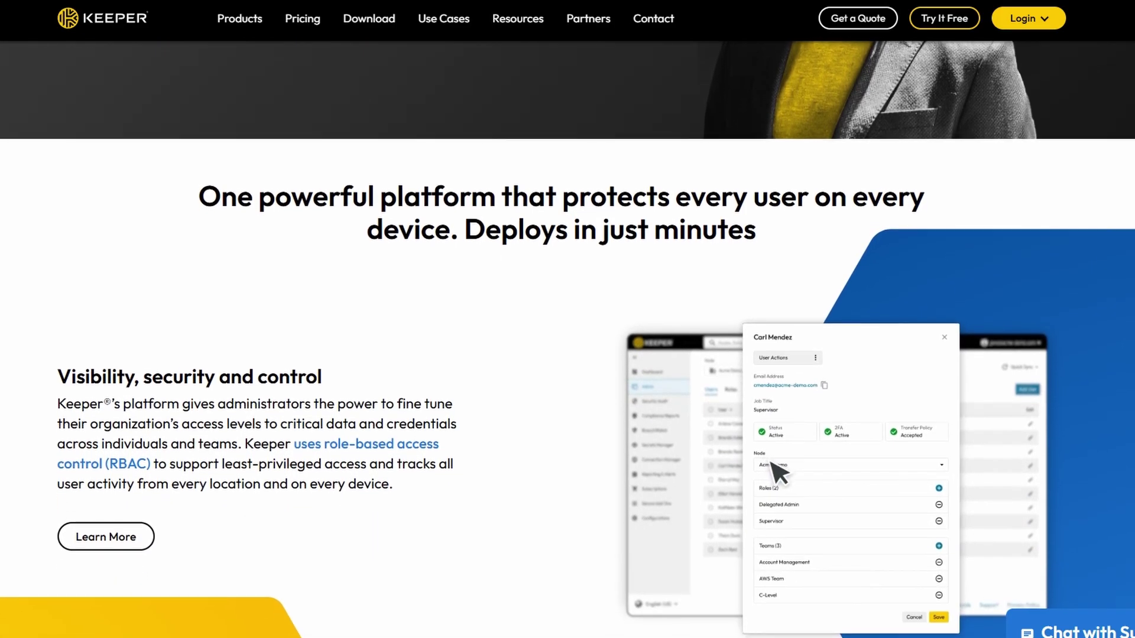
scroll(567, 320, down, 2)
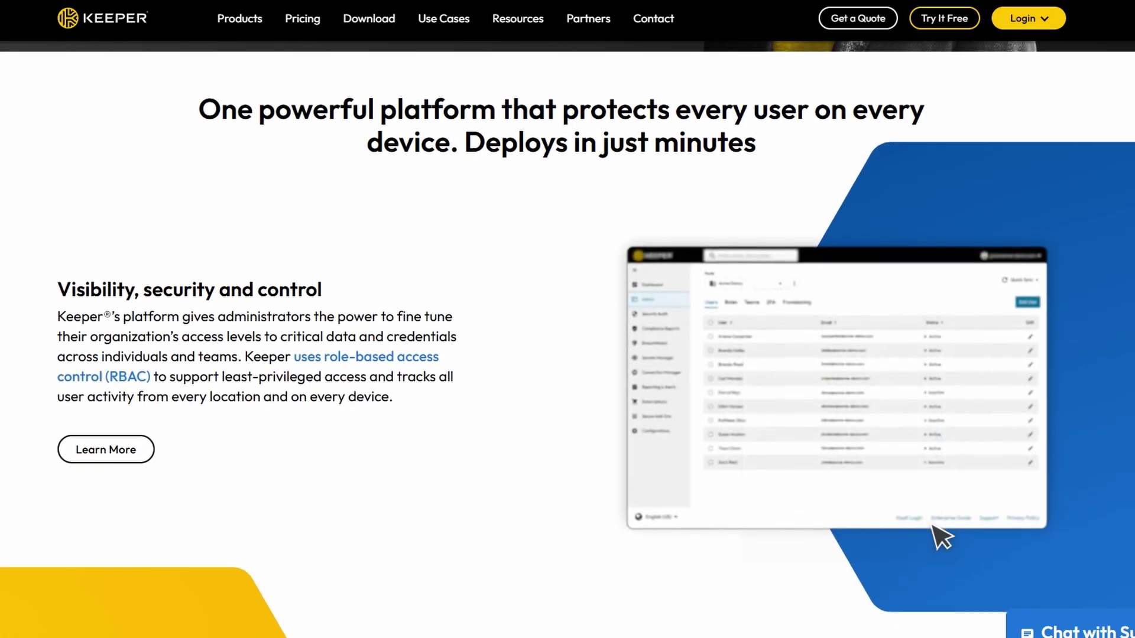
scroll(567, 319, down, 2)
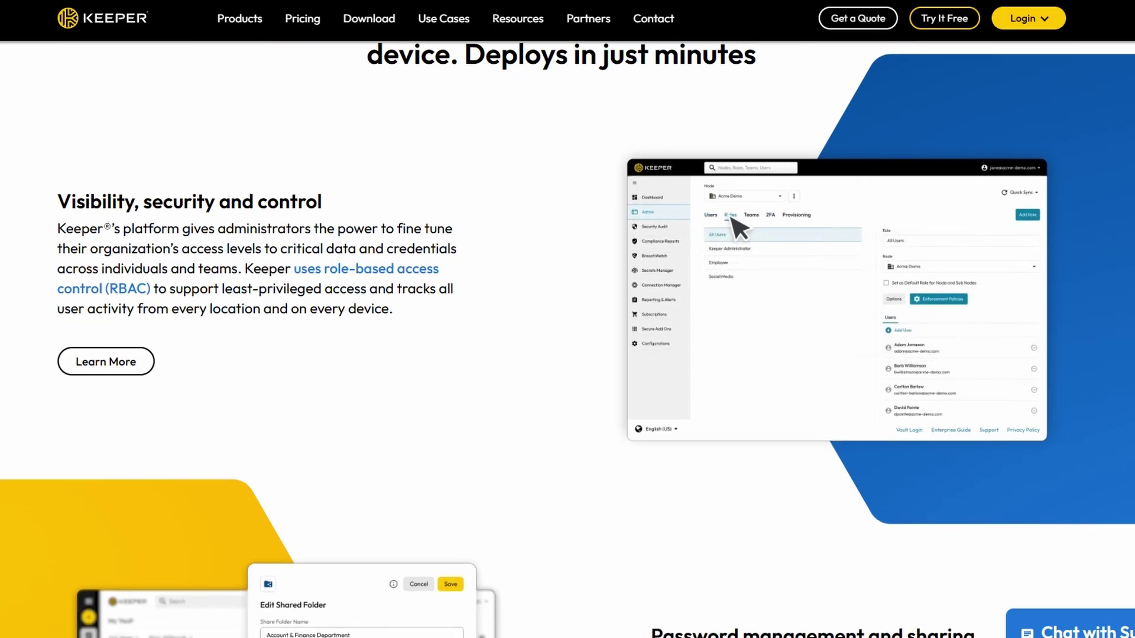
scroll(567, 319, down, 2)
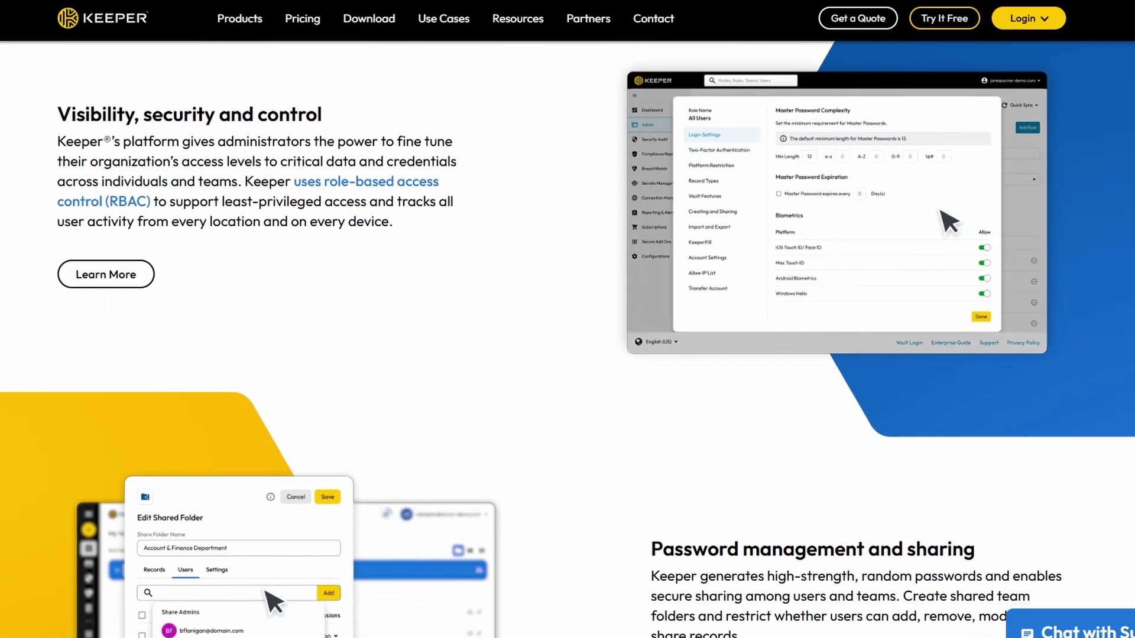
Step: Read the homepage feature sections from Password management and sharing through Secrets management to Remote infrastructure access
scroll(567, 319, down, 2)
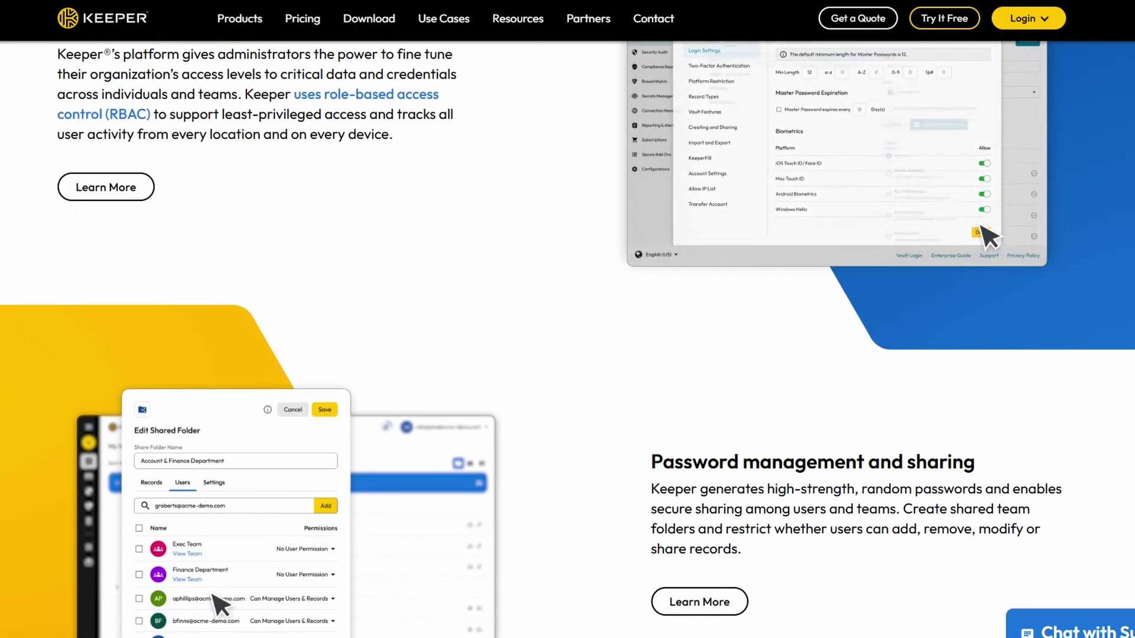
scroll(568, 319, down, 2)
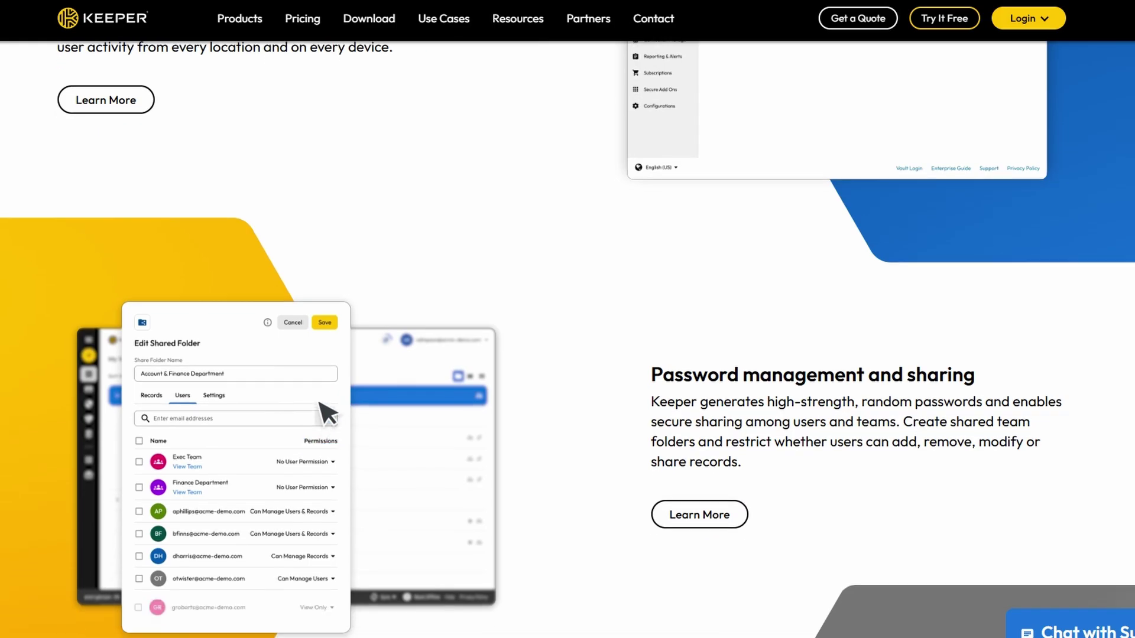
scroll(568, 319, down, 2)
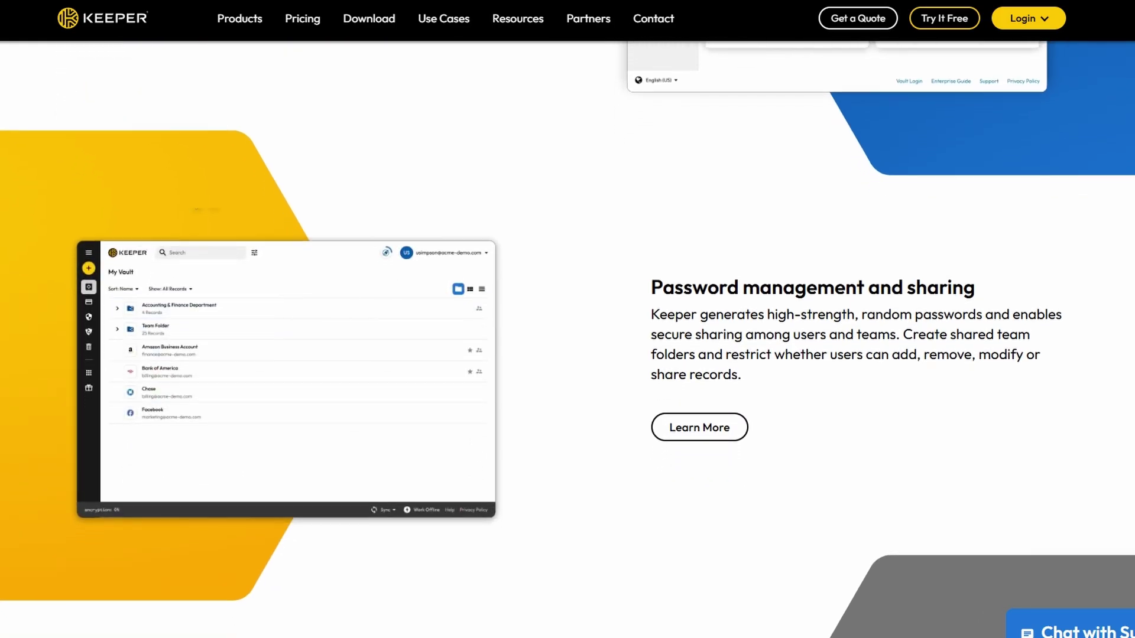
scroll(567, 319, down, 2)
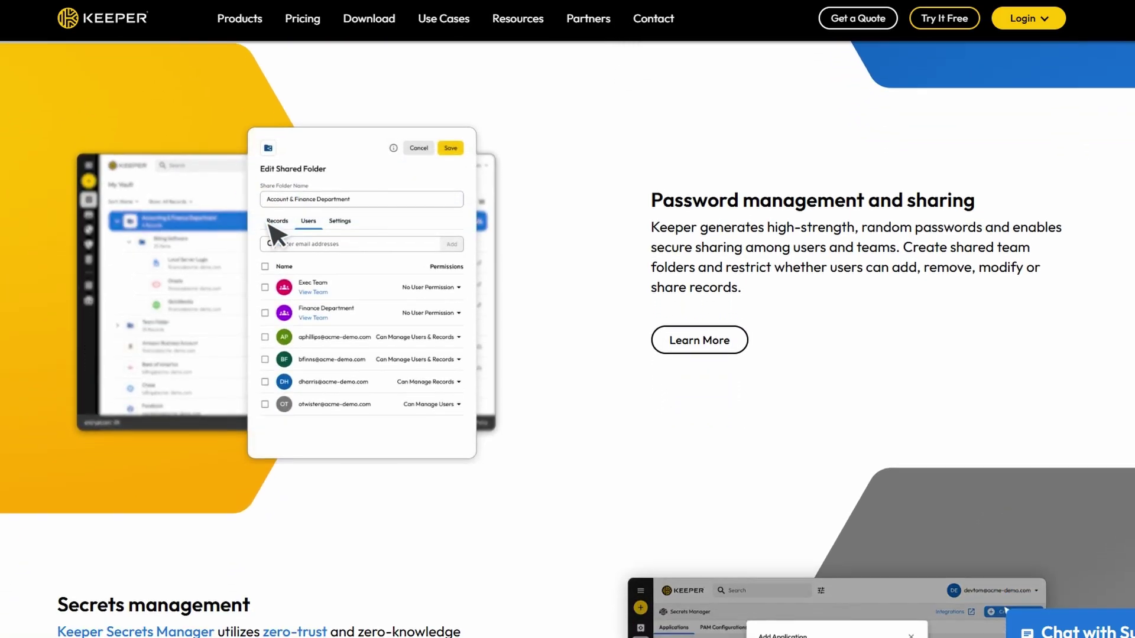
scroll(568, 319, down, 2)
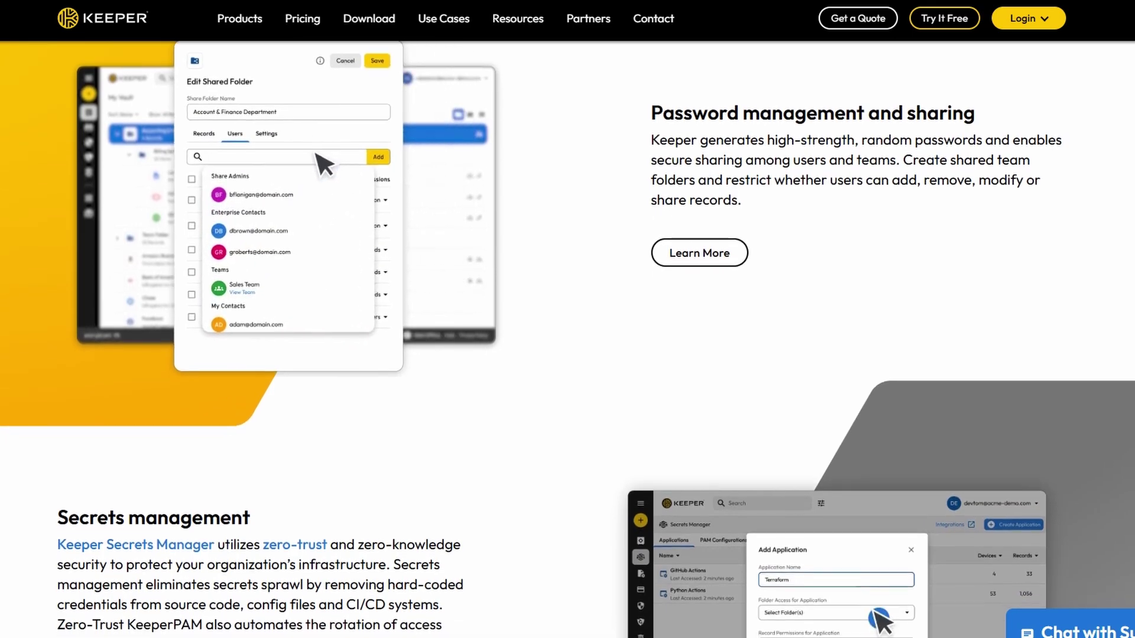
scroll(568, 319, down, 2)
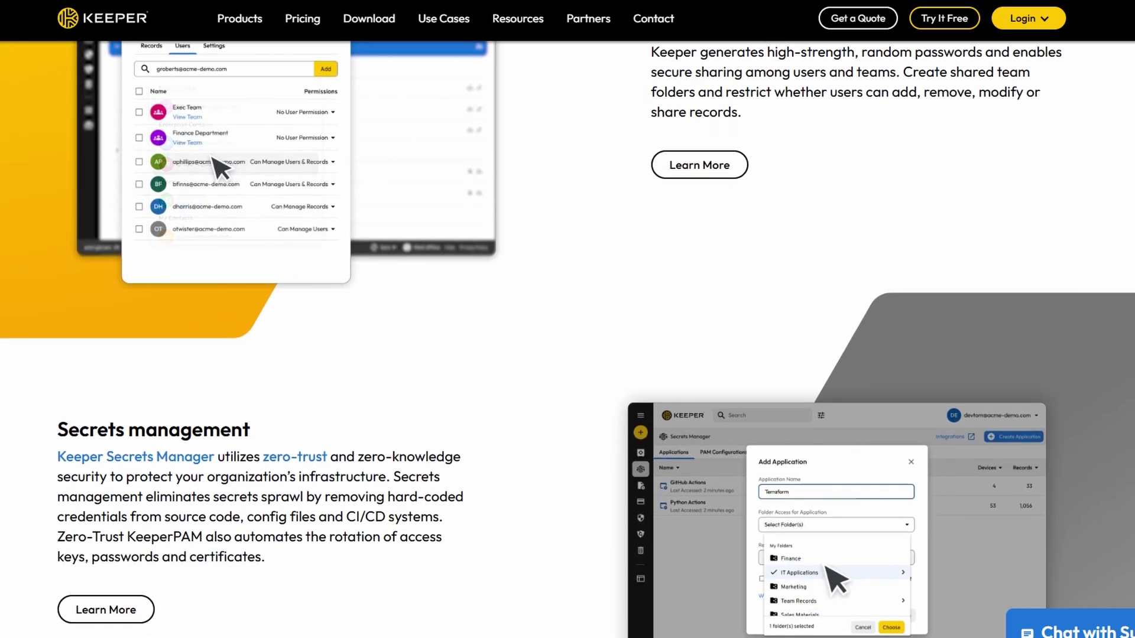
scroll(567, 319, down, 2)
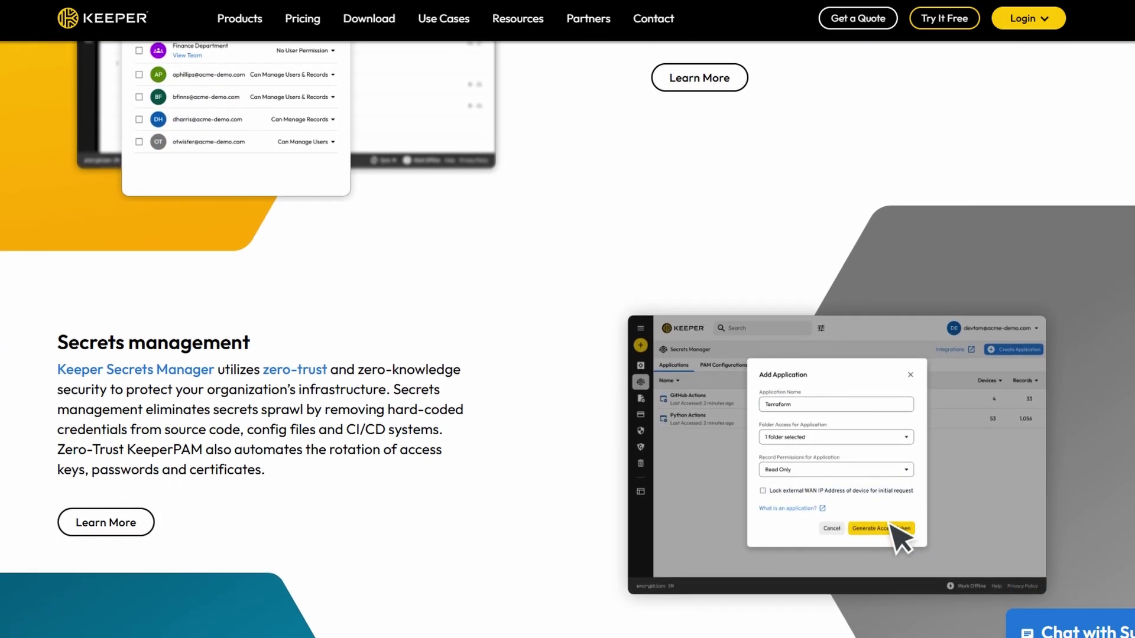
scroll(567, 319, down, 2)
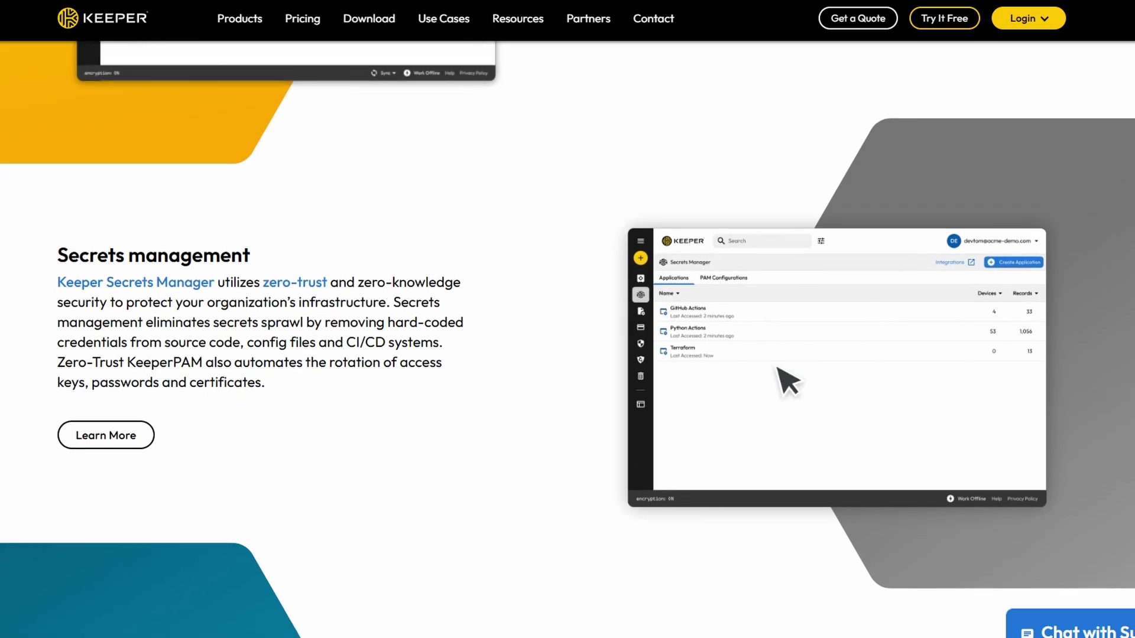
scroll(567, 319, down, 2)
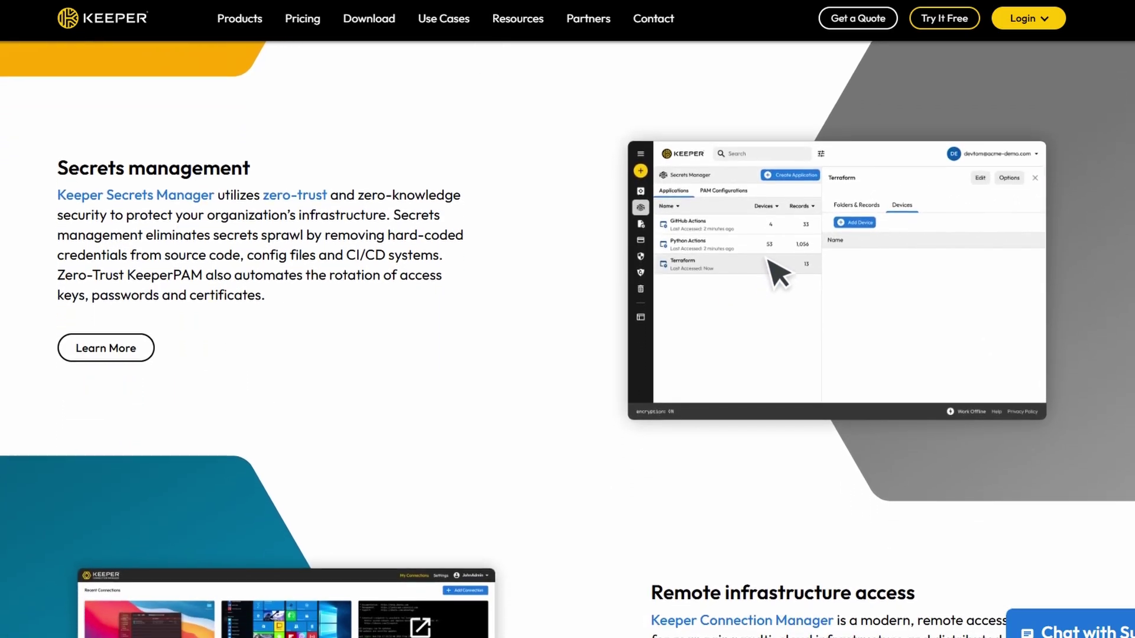
scroll(567, 319, down, 2)
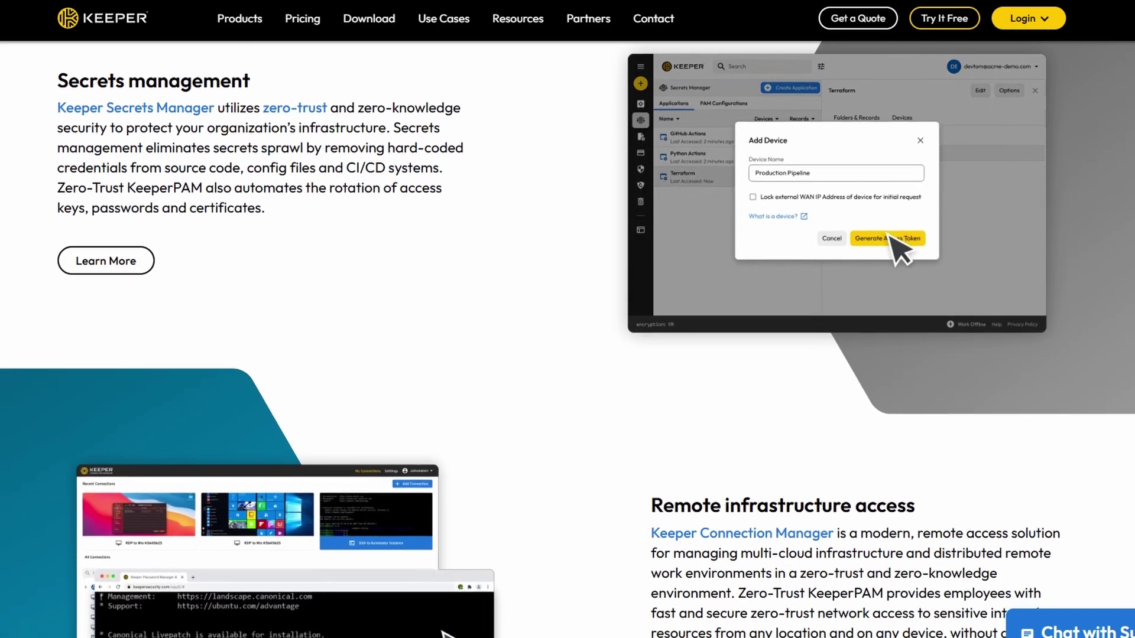
scroll(568, 319, down, 2)
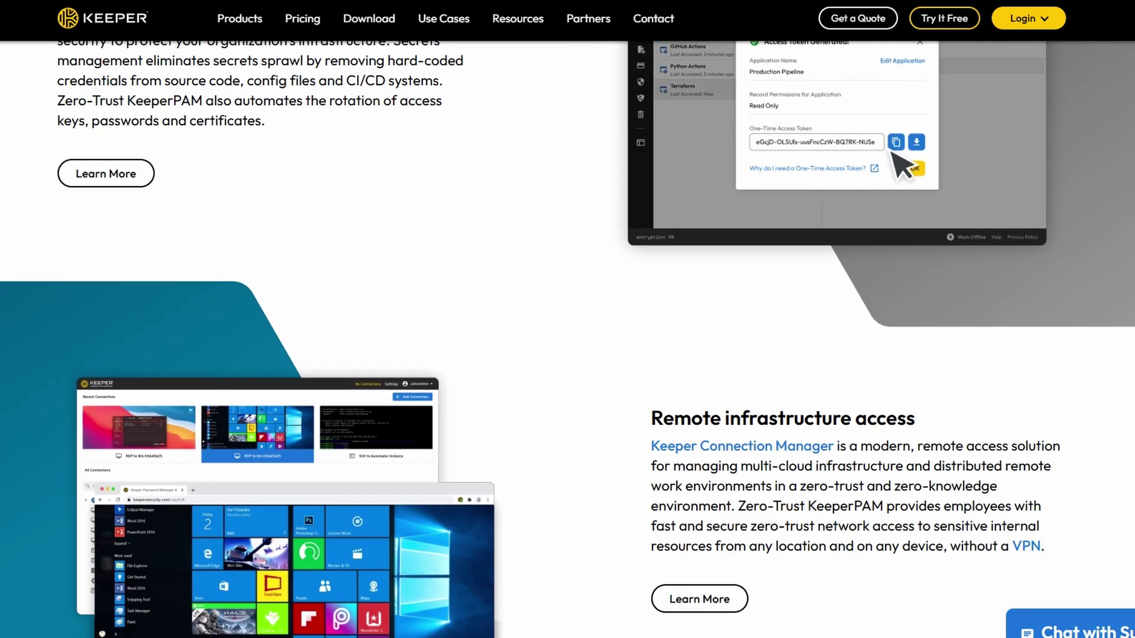
scroll(567, 319, down, 2)
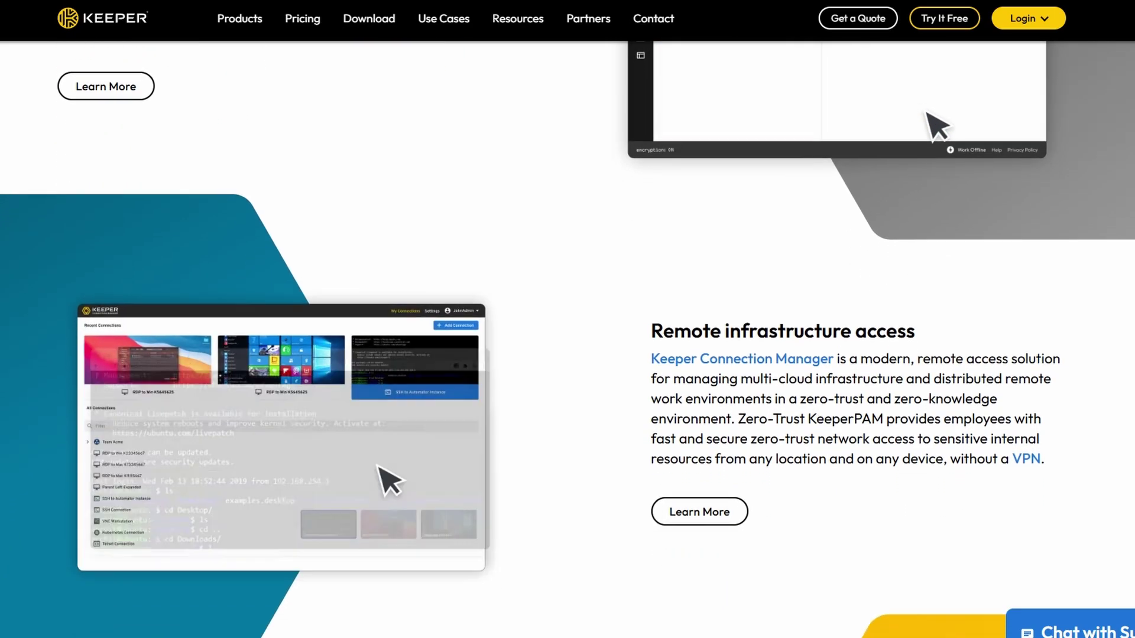
scroll(567, 319, down, 2)
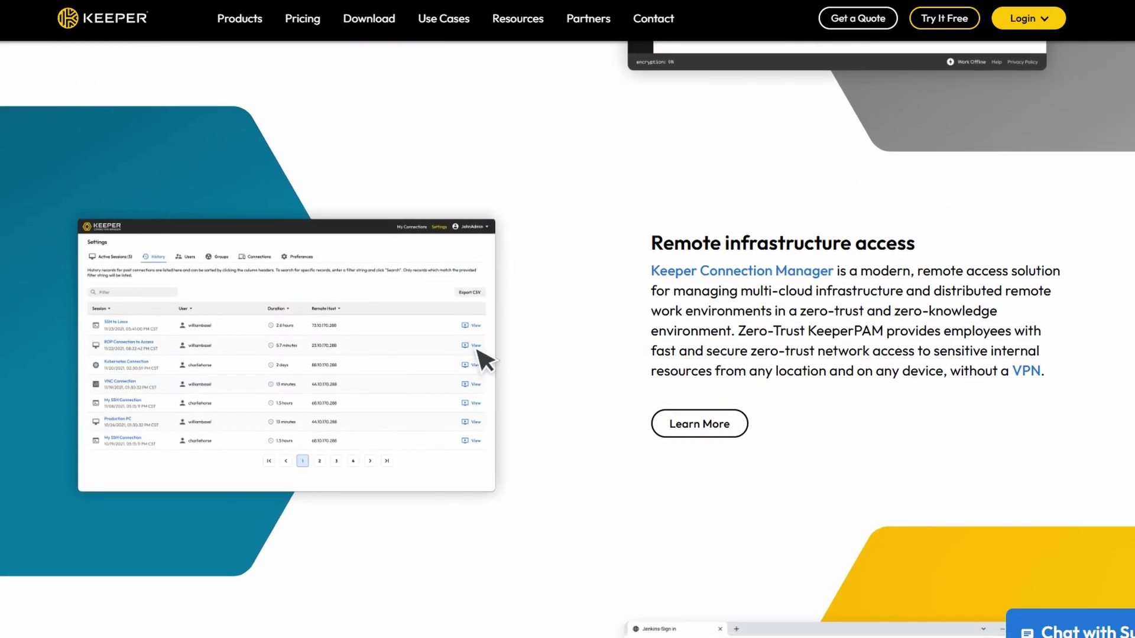
Step: Read the homepage's Remote browser isolation section, following the Remote infrastructure access description
scroll(568, 319, down, 2)
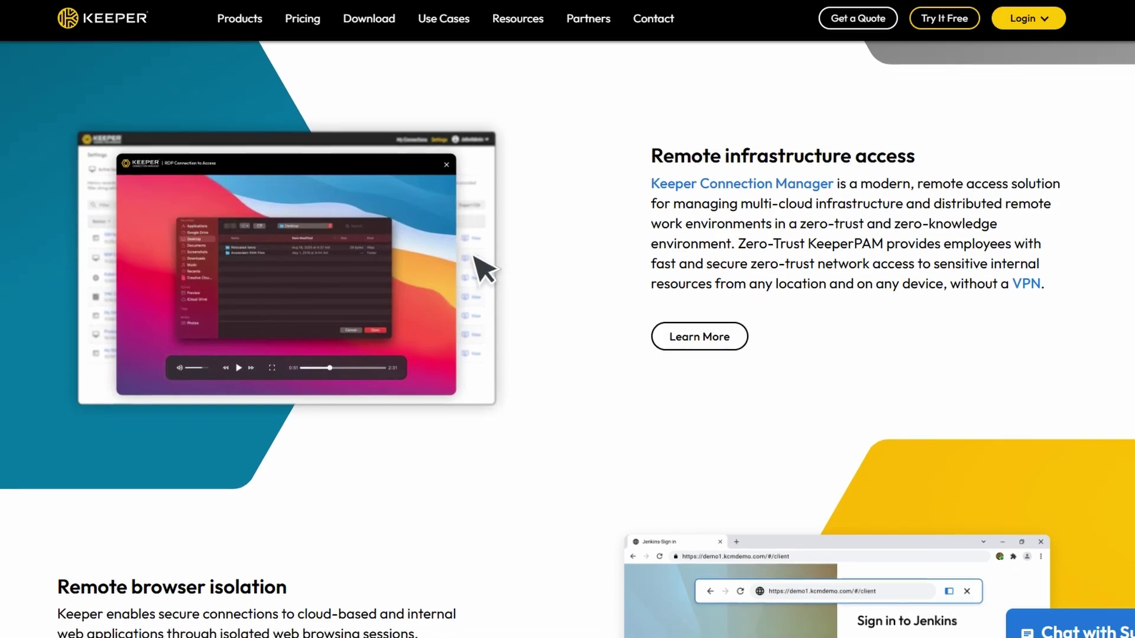
scroll(567, 319, down, 2)
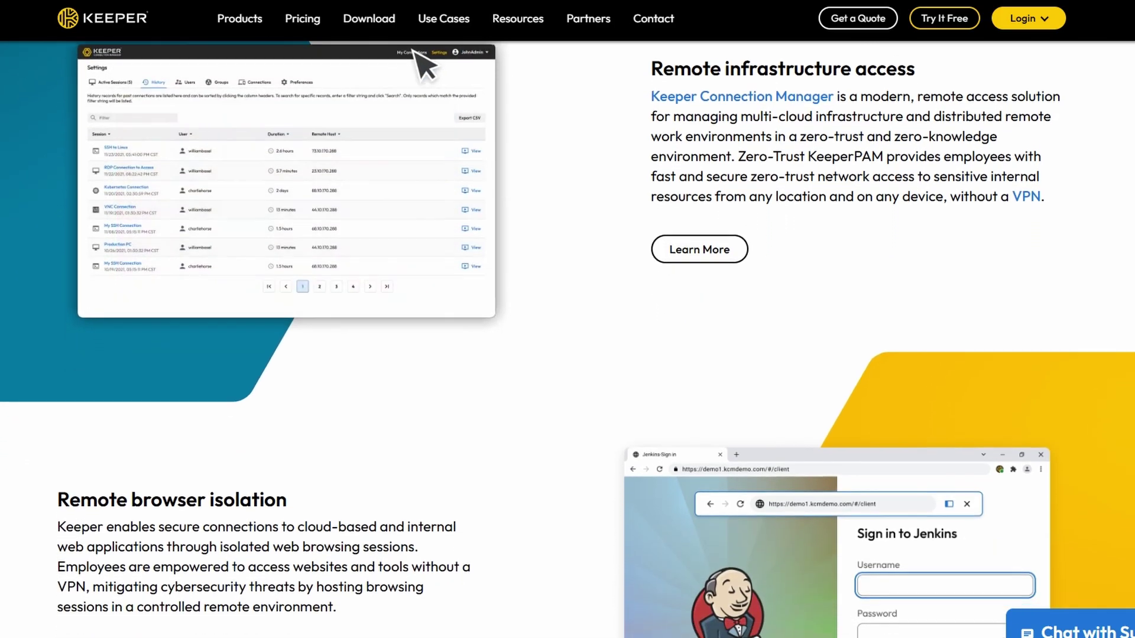
scroll(568, 319, down, 2)
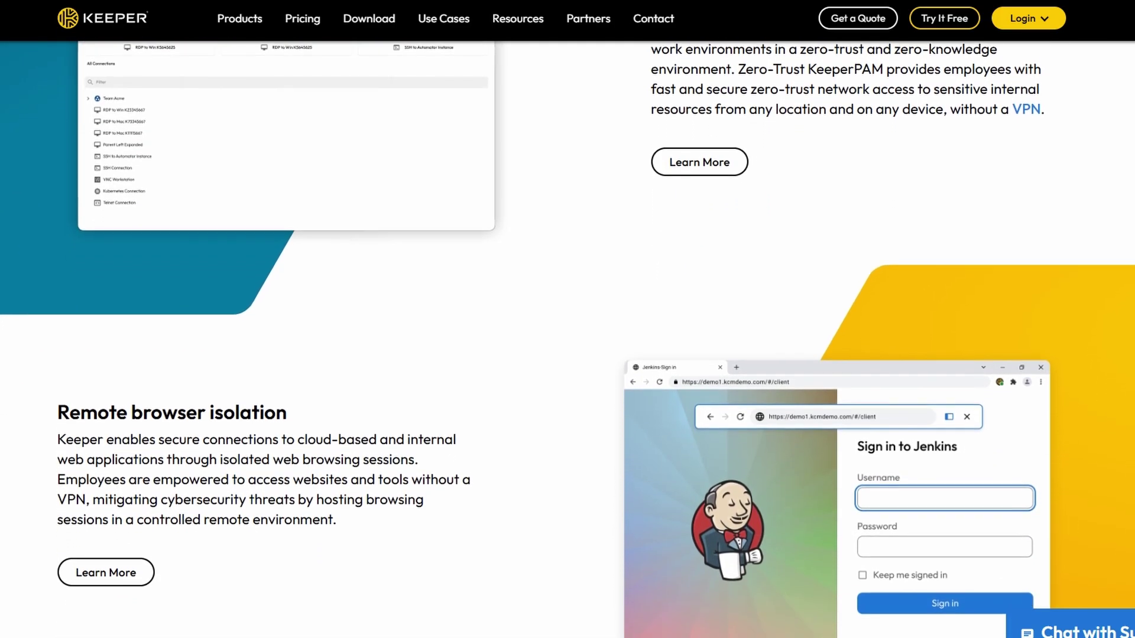
scroll(567, 319, down, 2)
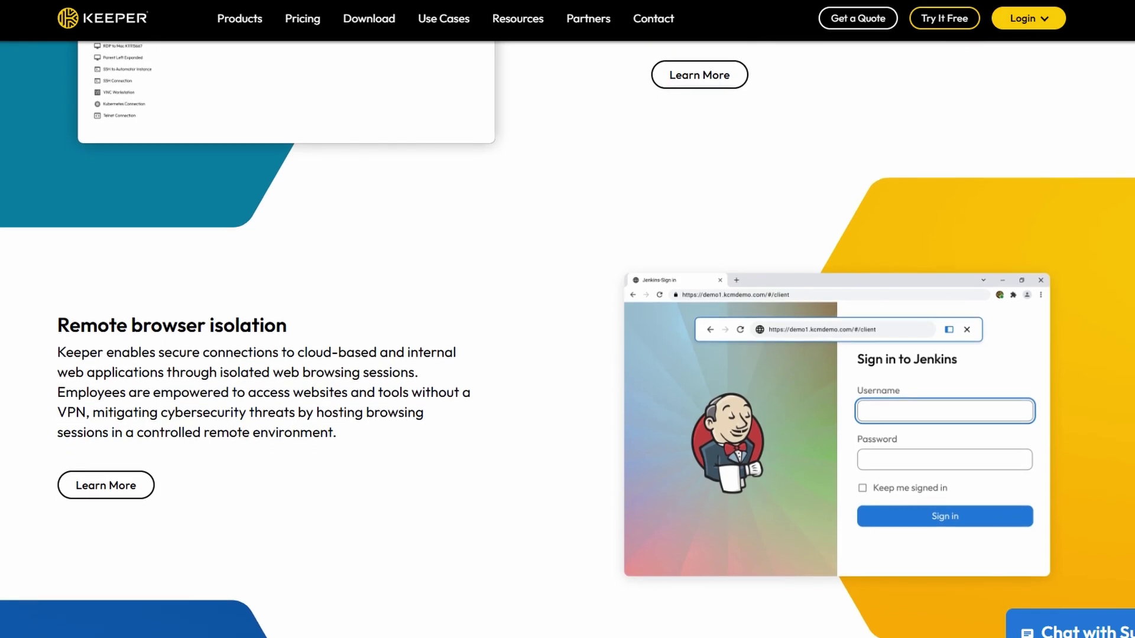
scroll(567, 319, down, 2)
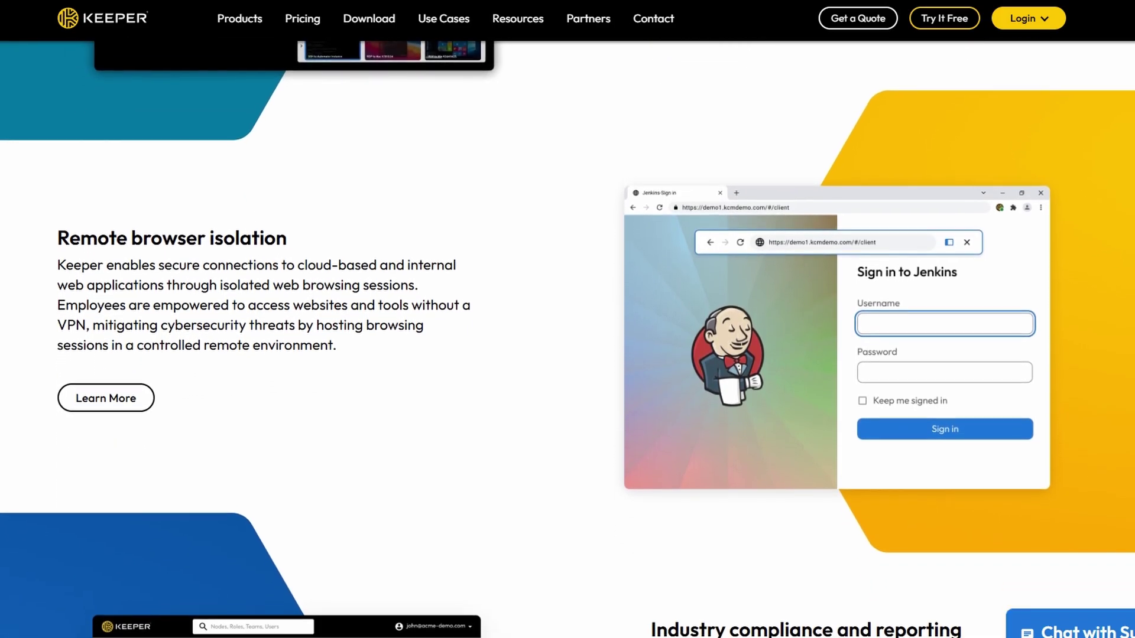
scroll(567, 319, down, 2)
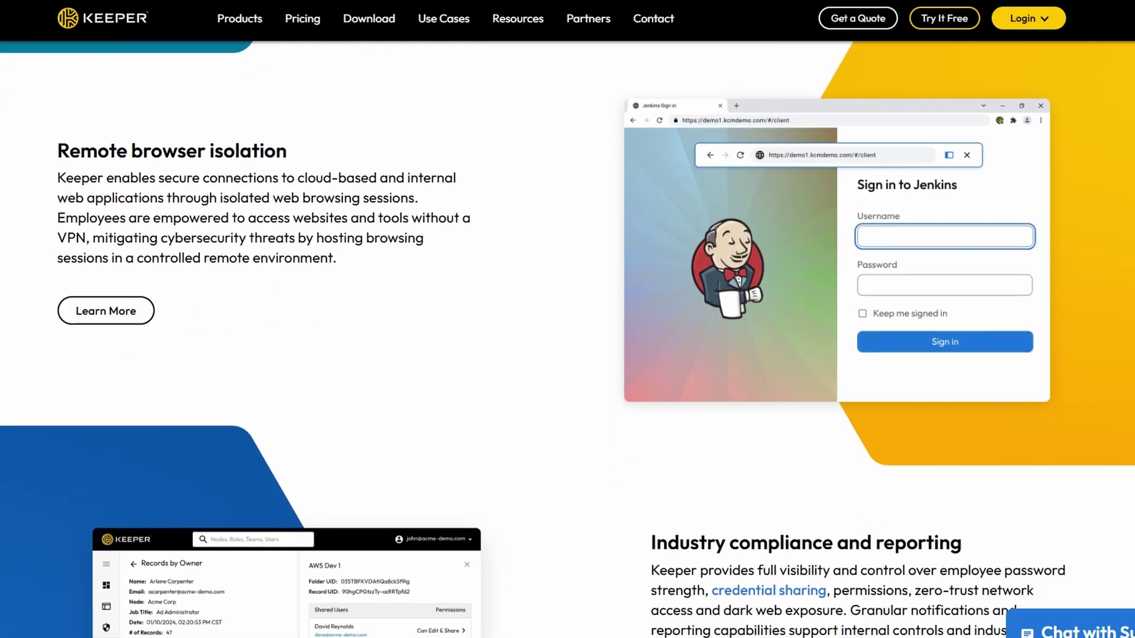
Step: Read the homepage's Industry compliance and reporting section and its Records by Owner illustration
scroll(568, 319, down, 2)
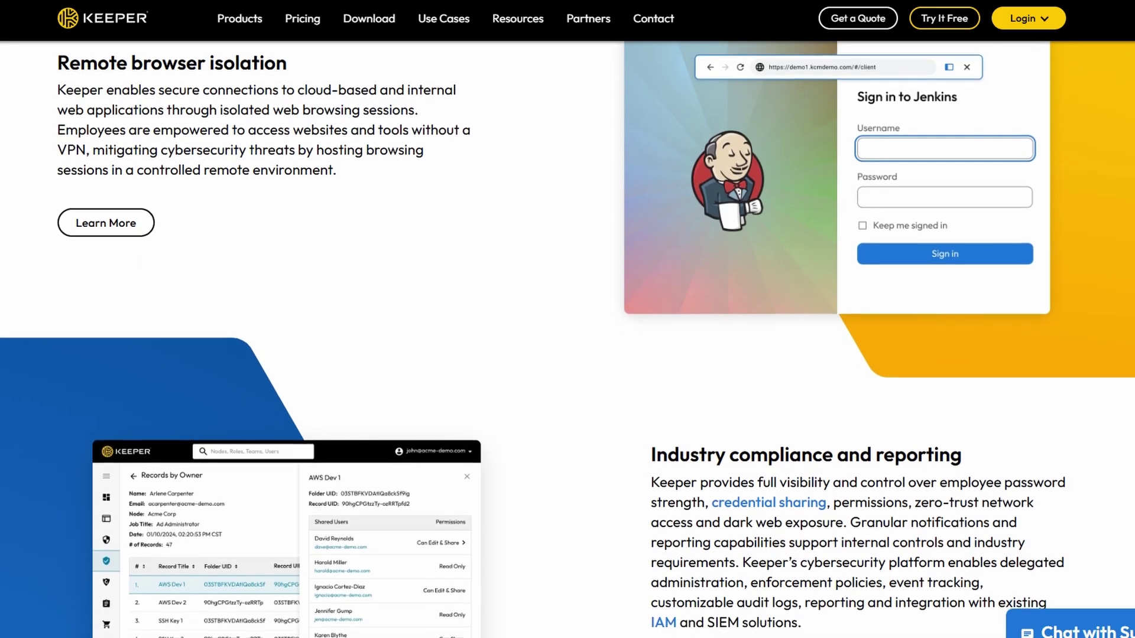
scroll(567, 319, down, 2)
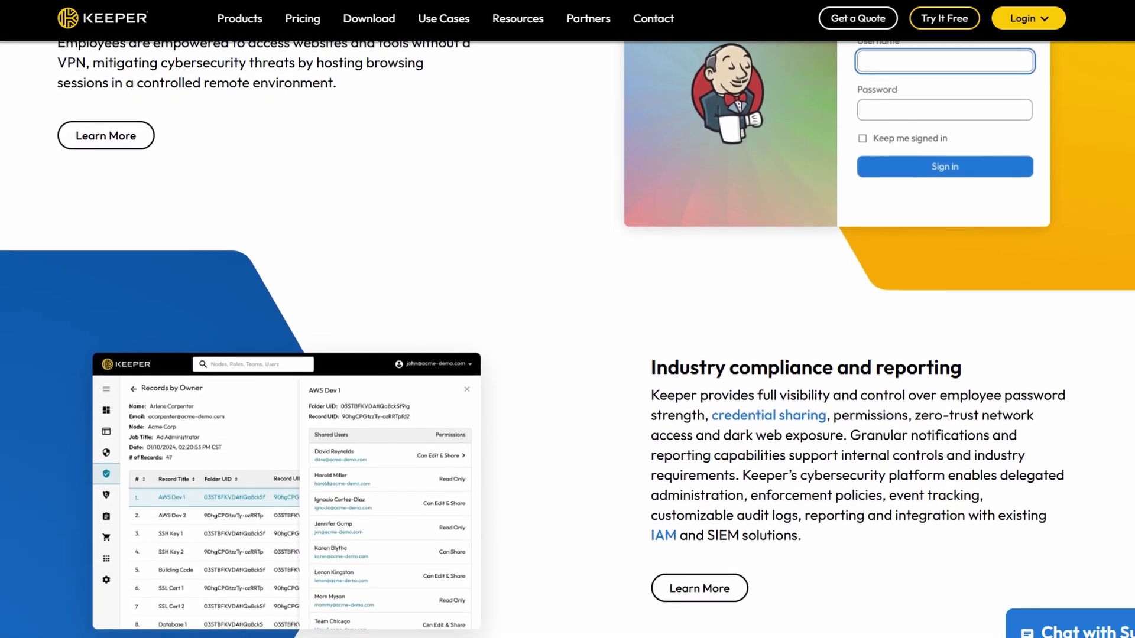
scroll(567, 319, down, 2)
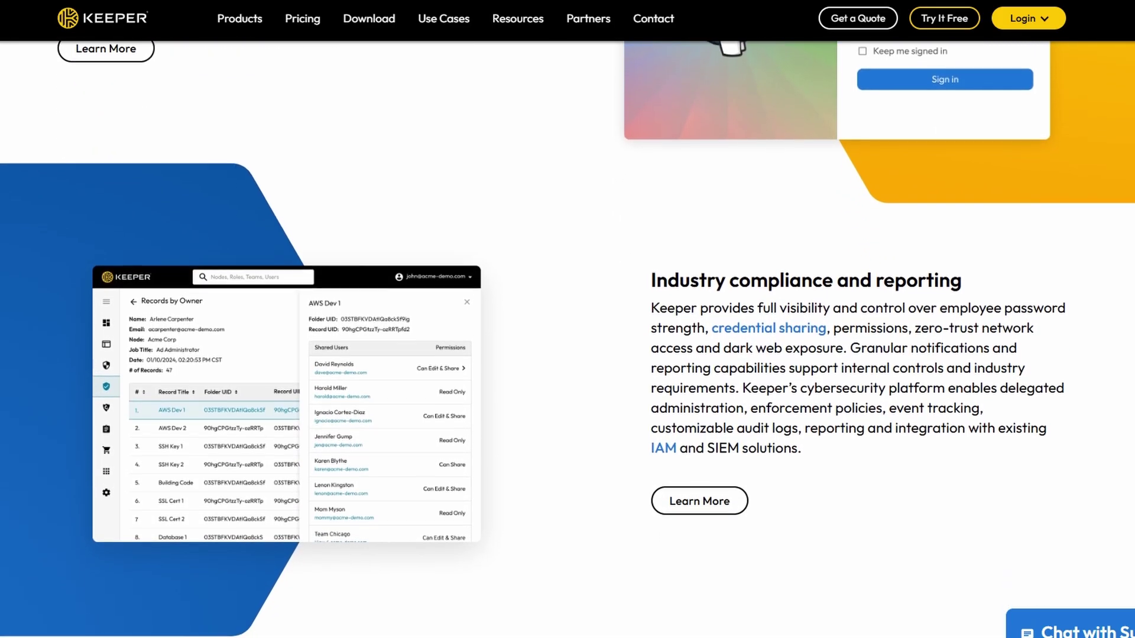
scroll(567, 320, down, 2)
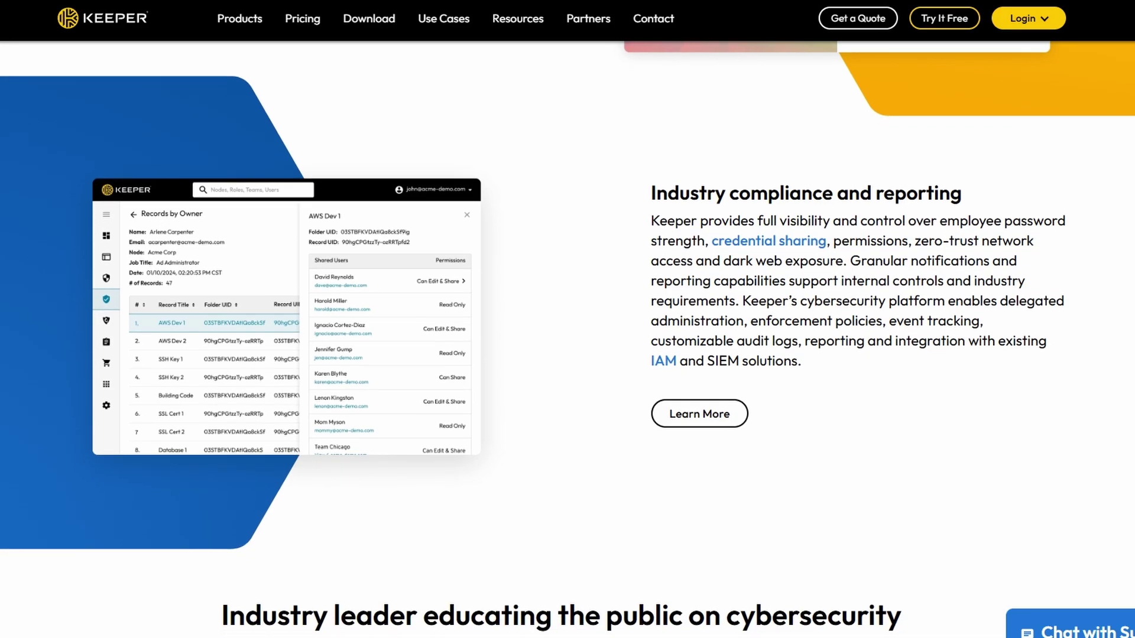
scroll(567, 319, down, 2)
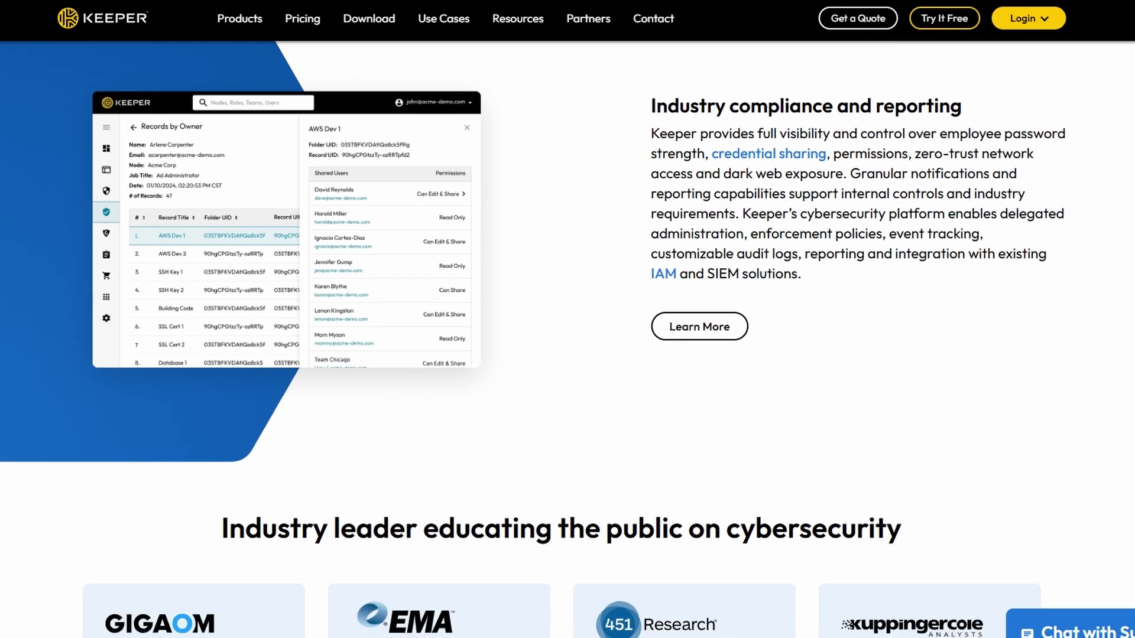
scroll(567, 319, down, 2)
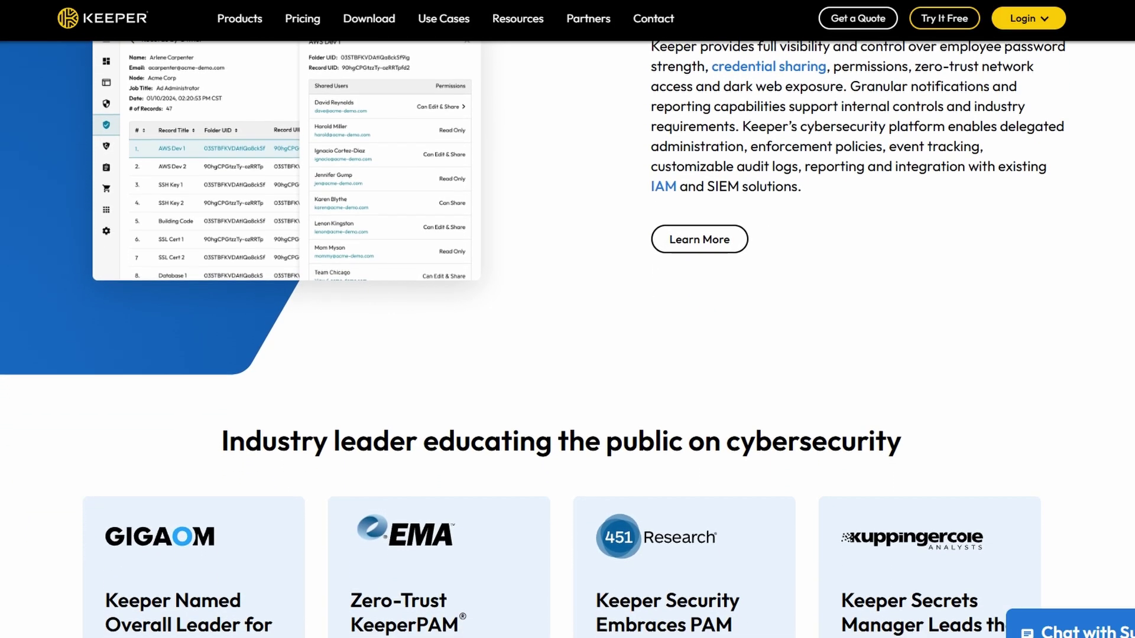
Step: Review the analyst recognition cards from GigaOm, EMA, 451 Research and KuppingerCole under Industry leader educating the public on cybersecurity
scroll(567, 319, down, 2)
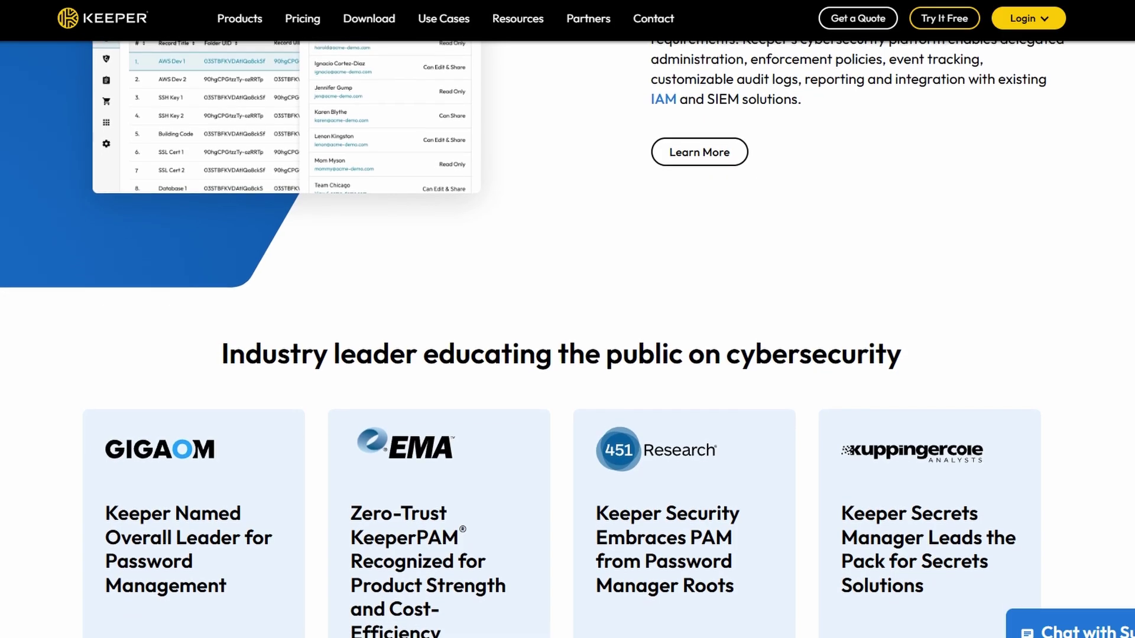
scroll(567, 319, down, 2)
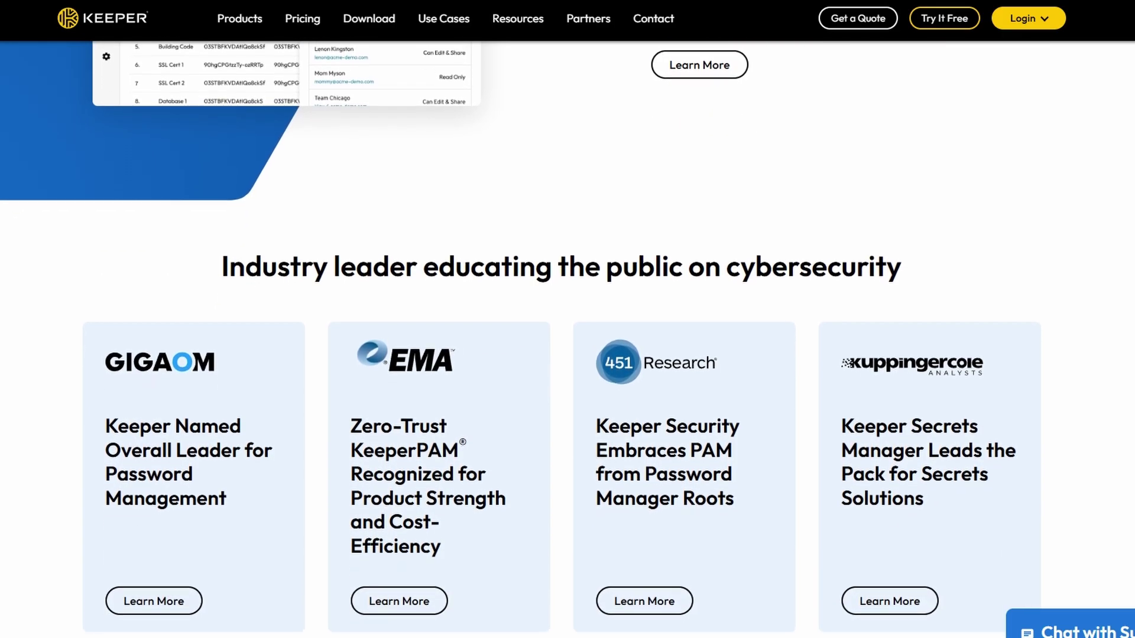
scroll(567, 319, down, 2)
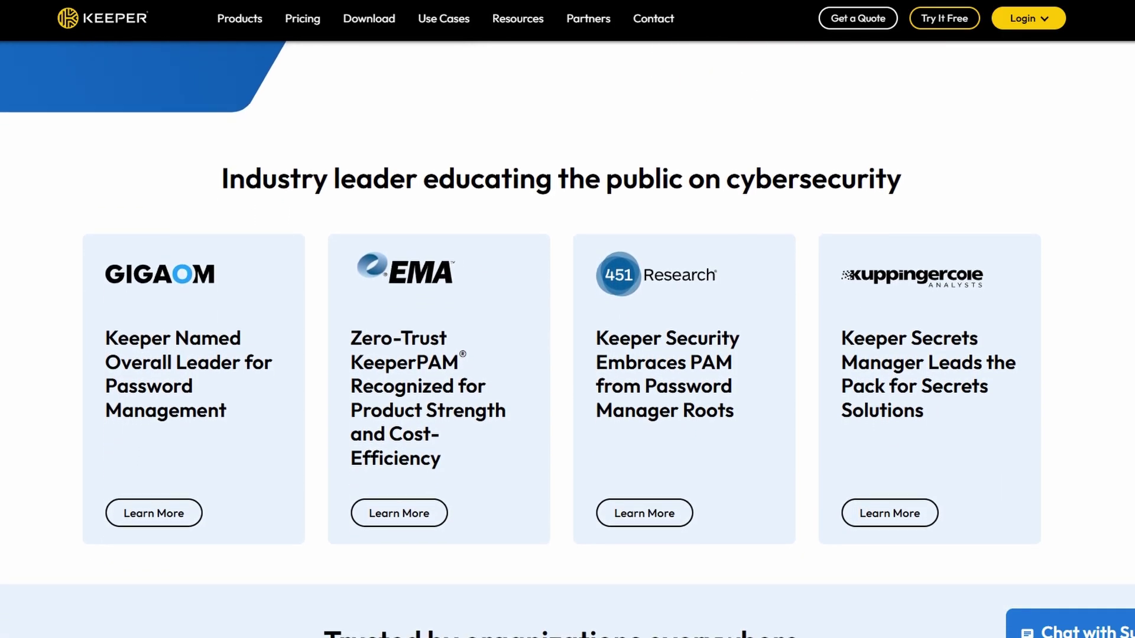
scroll(567, 319, down, 2)
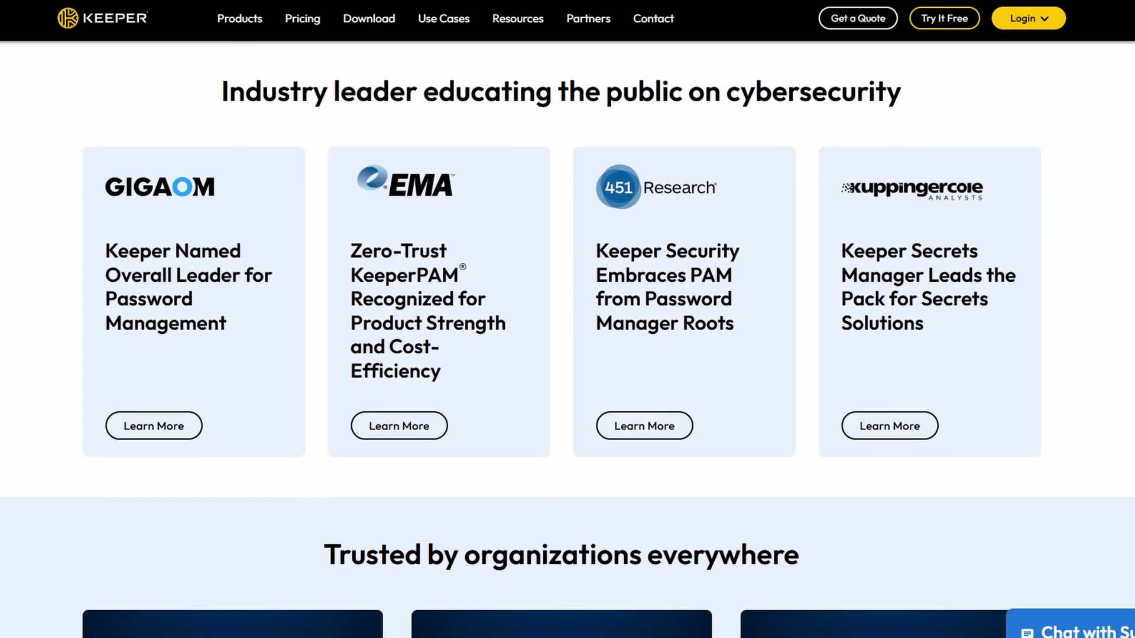
scroll(567, 319, down, 2)
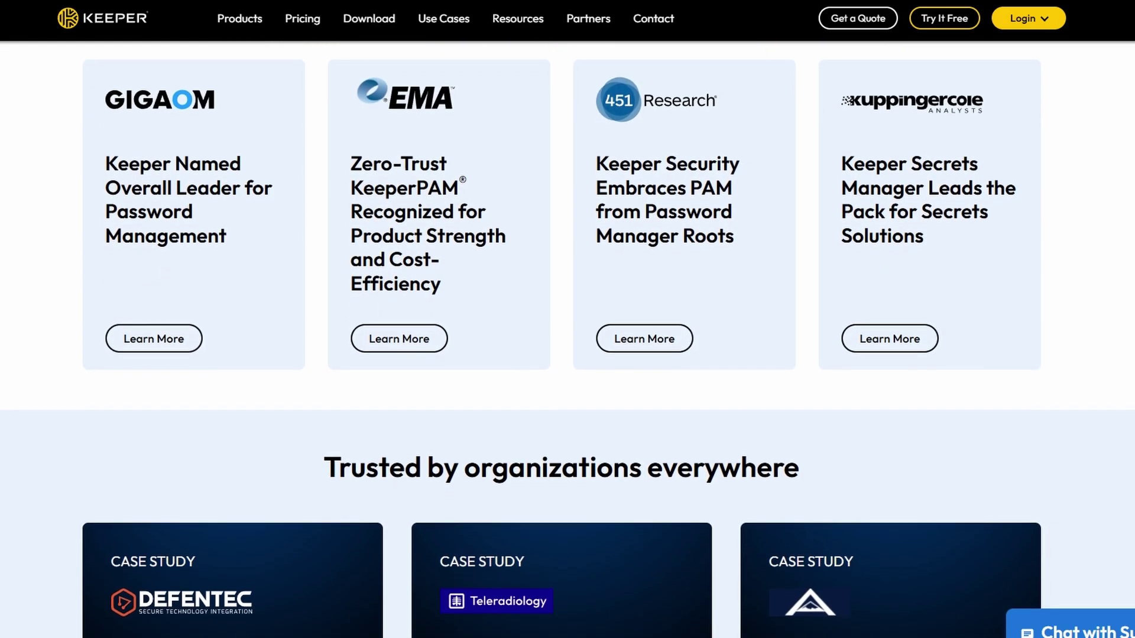
scroll(568, 319, down, 2)
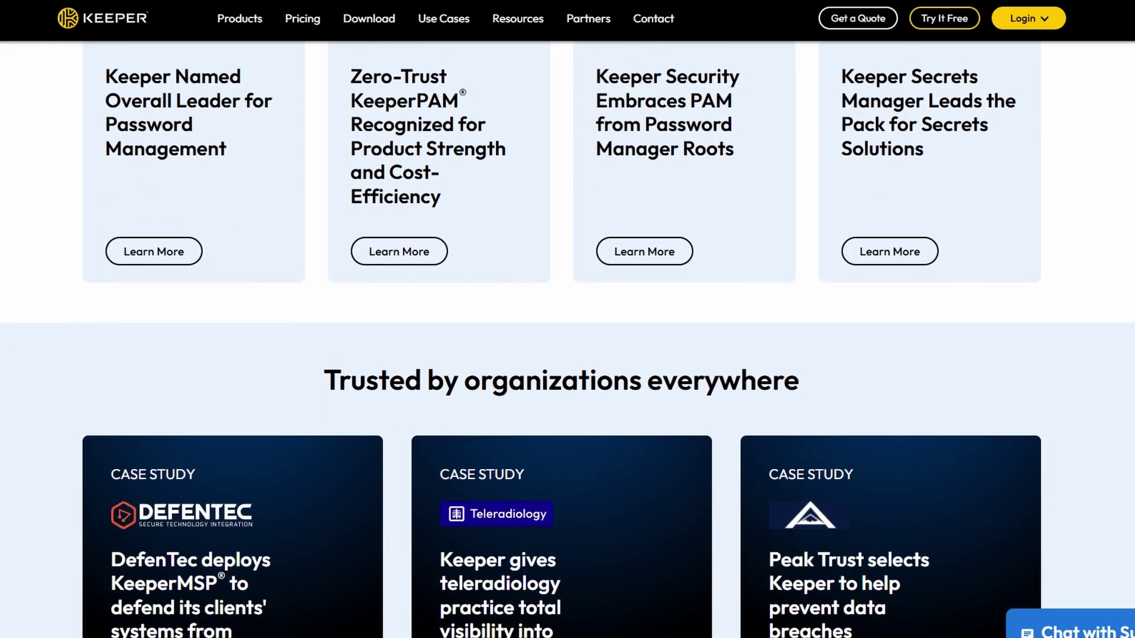
Step: Review the DefenTec, Teleradiology and Peak Trust case studies and the Get protected now section down to the footer links
scroll(567, 319, down, 2)
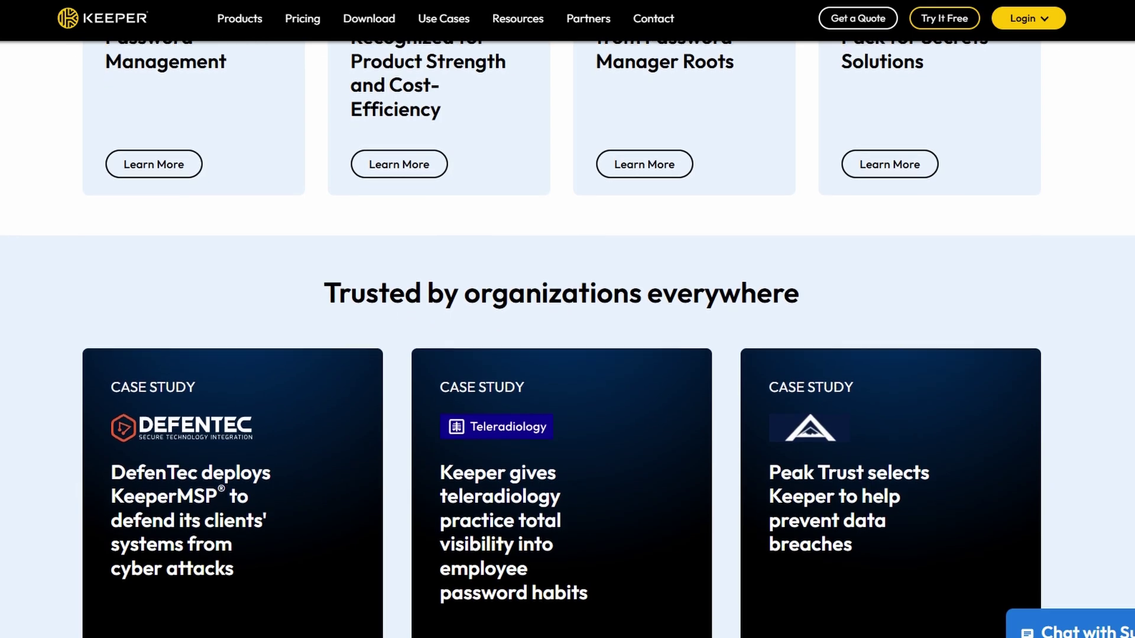
scroll(568, 319, down, 2)
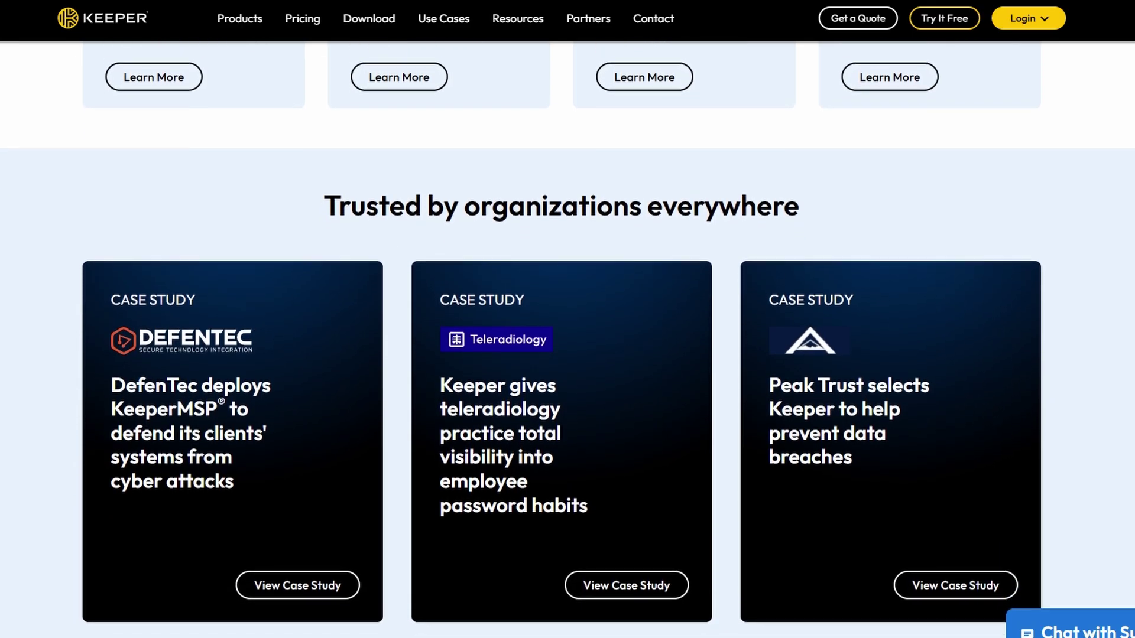
scroll(567, 319, down, 2)
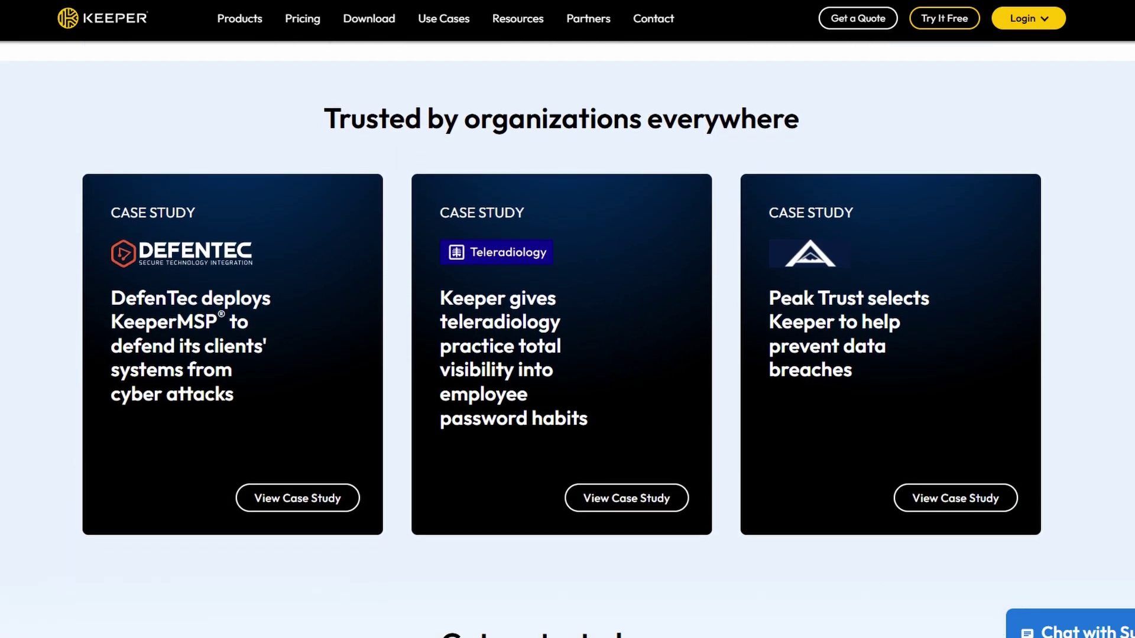
scroll(568, 319, down, 2)
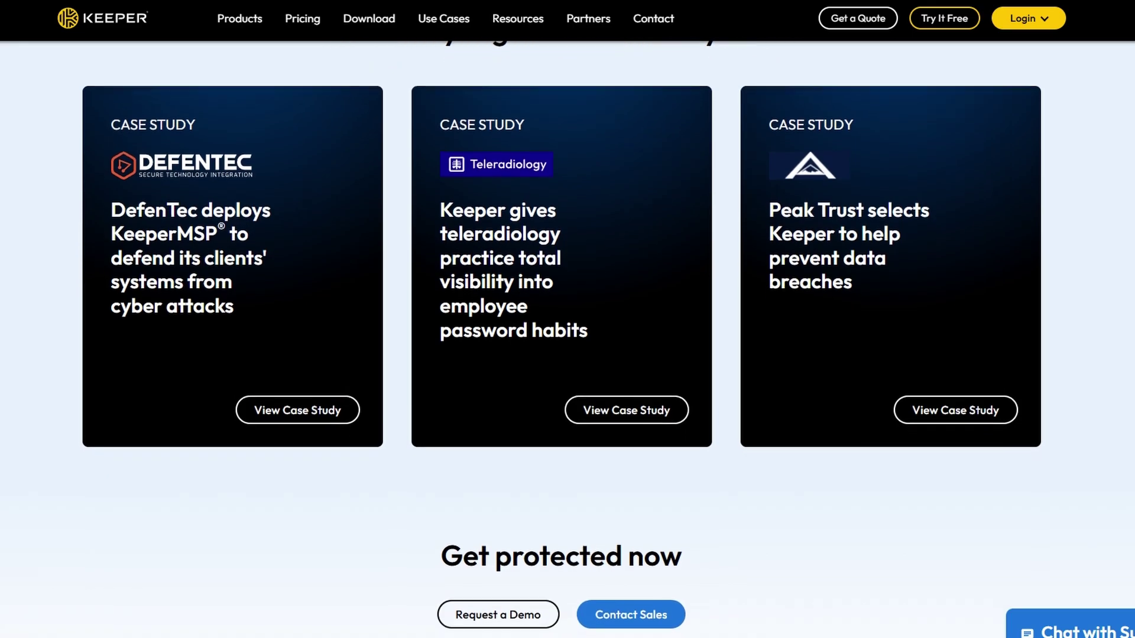
scroll(567, 320, down, 2)
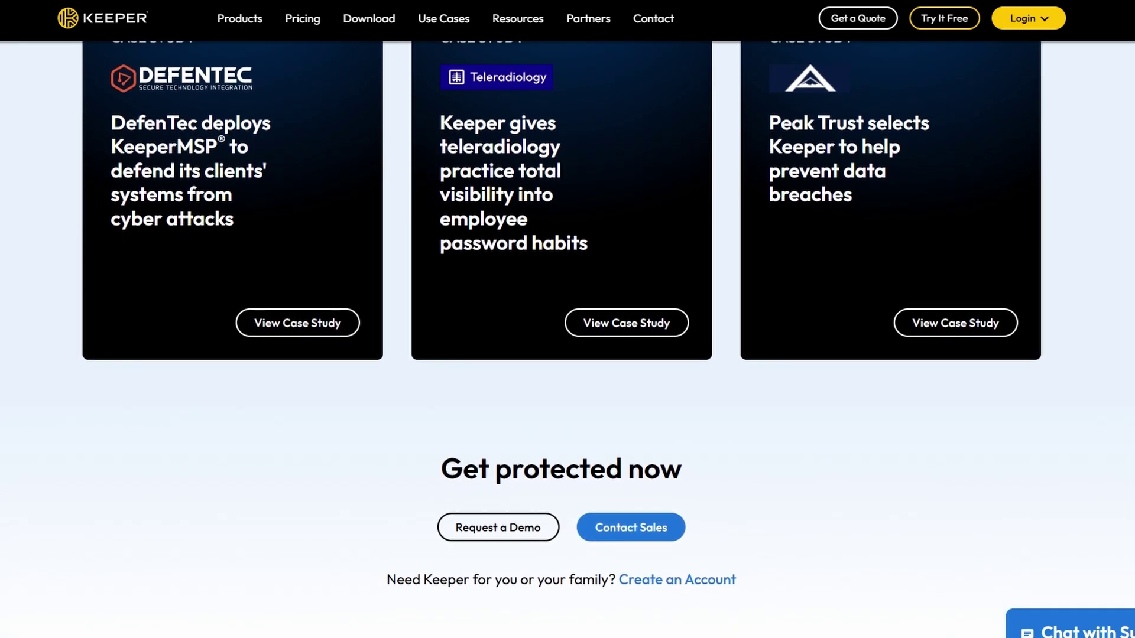
scroll(568, 319, down, 2)
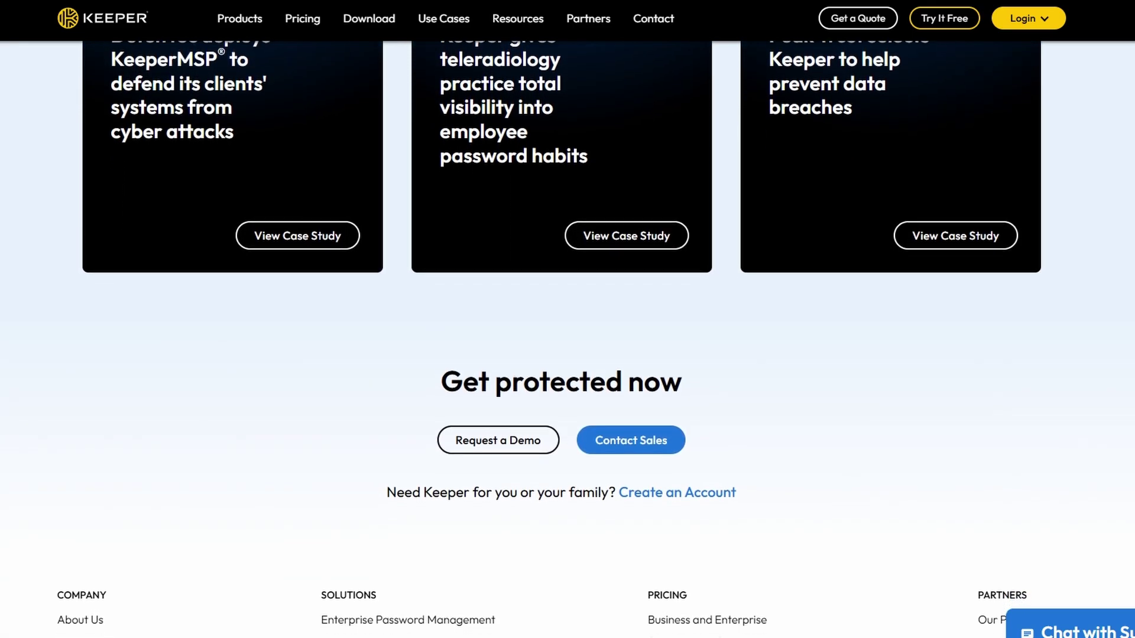
scroll(567, 319, down, 2)
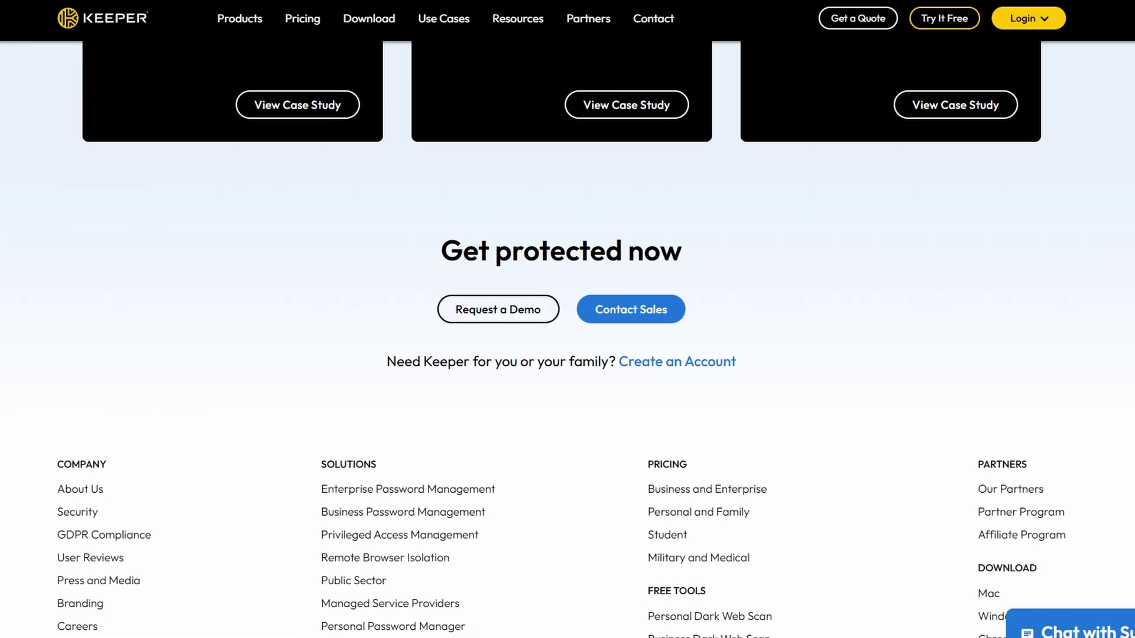
Step: Look through Keeper's product list and open the Password Manager entry
mouse_move(248, 18)
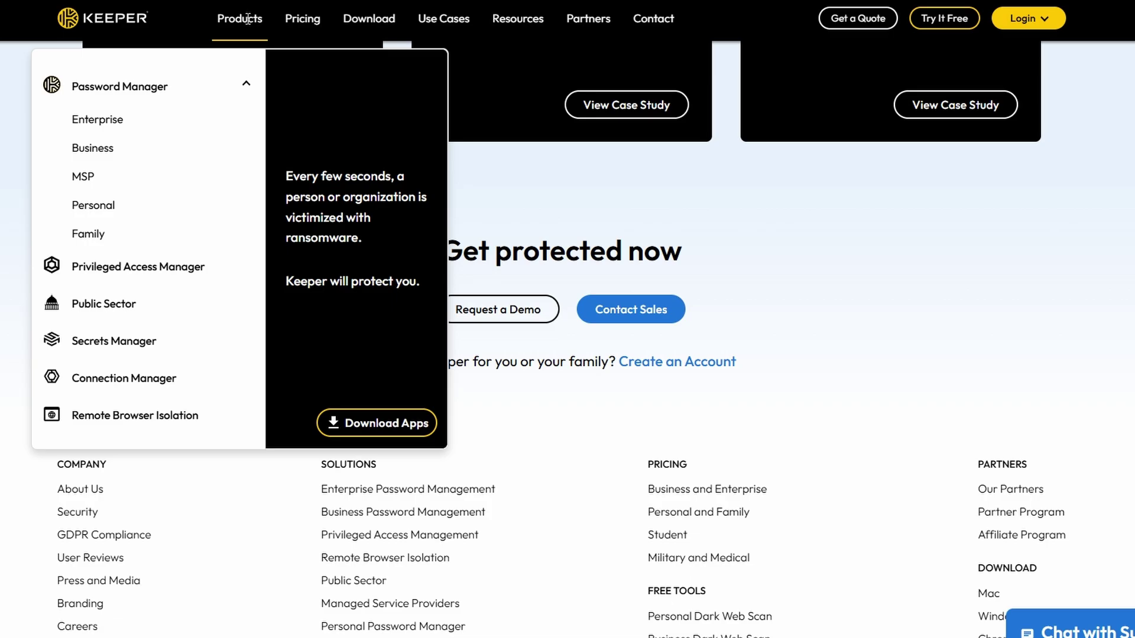
click(132, 88)
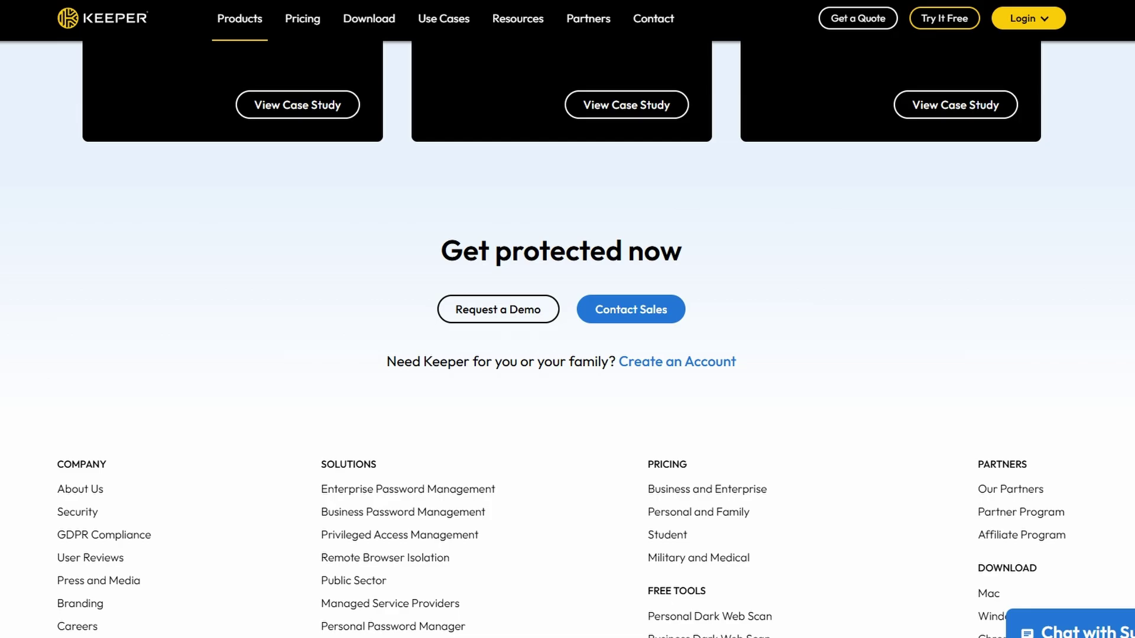
scroll(1129, 367, down, 6)
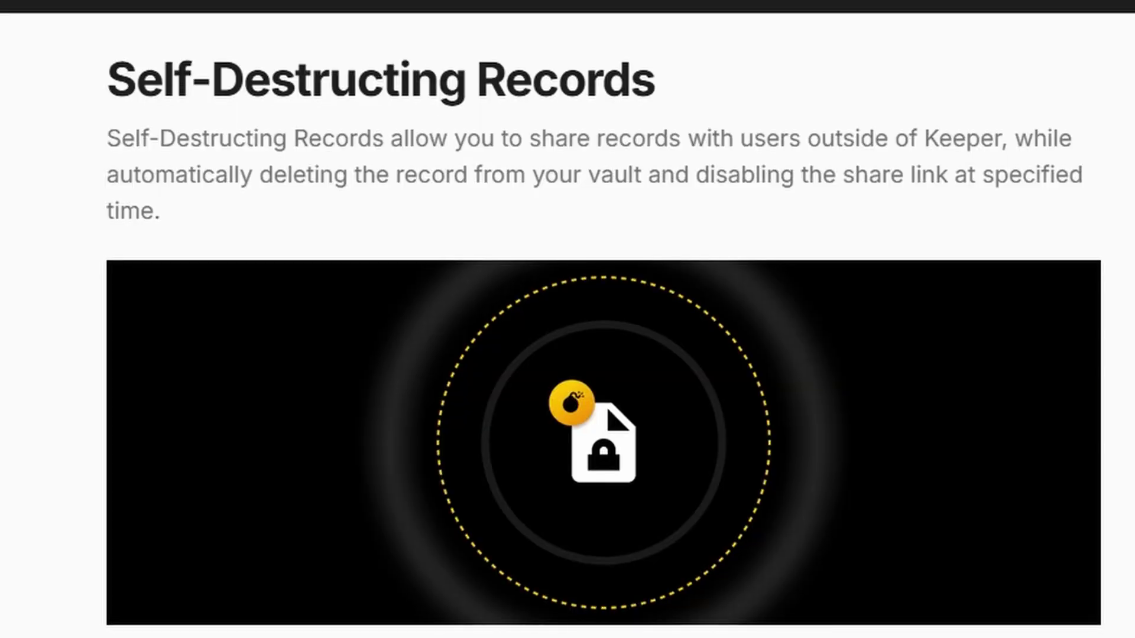
Step: Read the introduction and Overview of the Self-Destructing Records documentation page
scroll(603, 337, down, 5)
scroll(603, 337, down, 3)
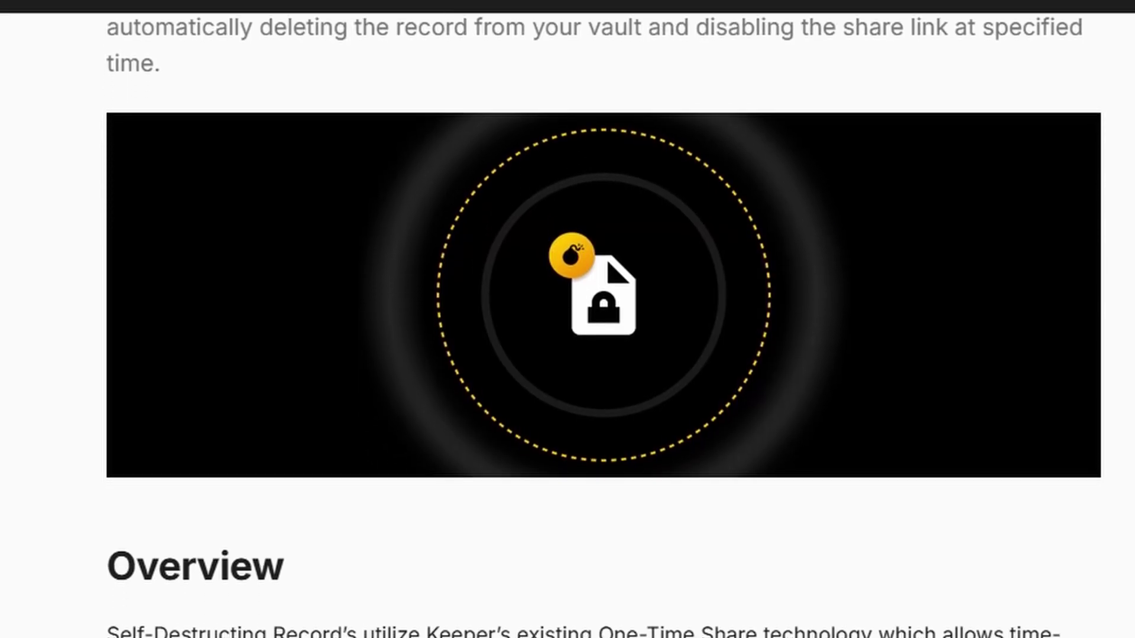
scroll(603, 337, down, 3)
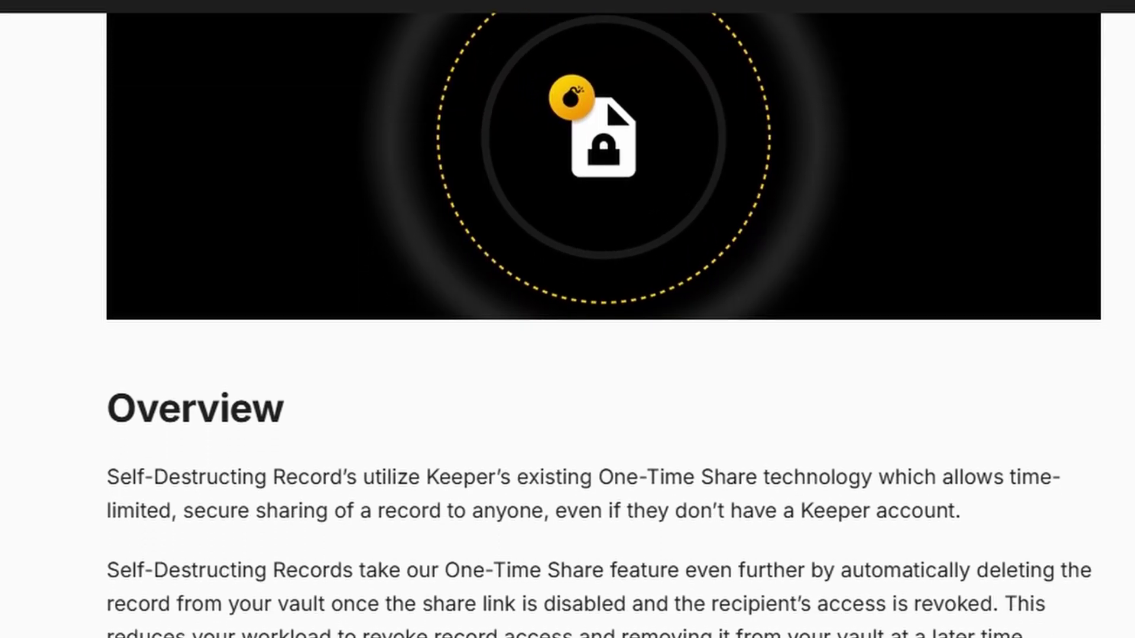
scroll(603, 337, down, 3)
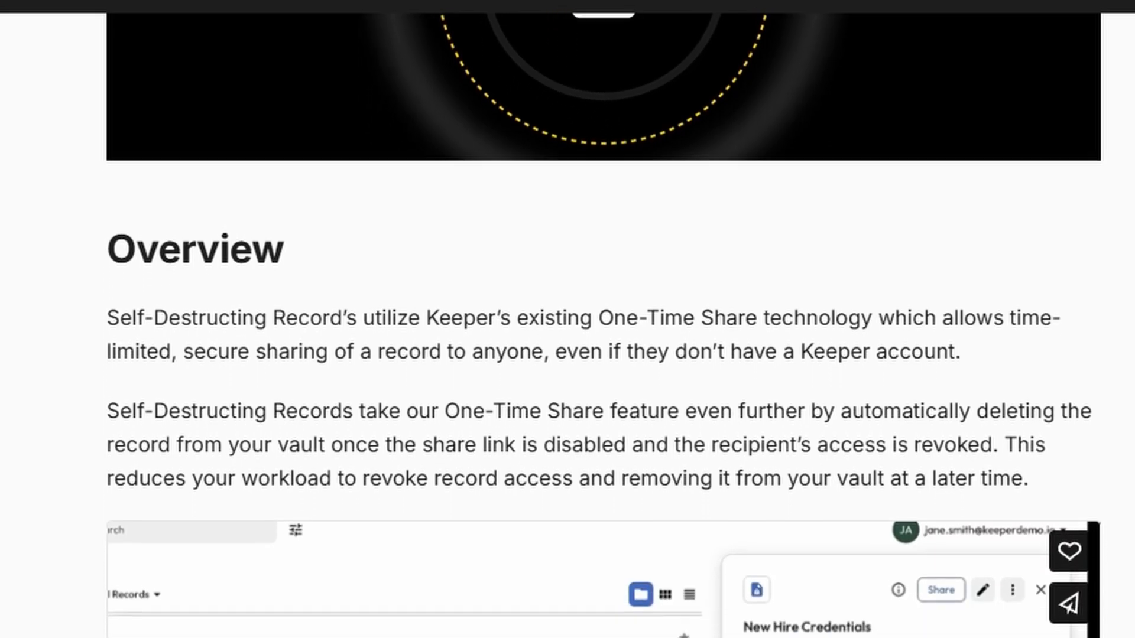
scroll(603, 337, down, 3)
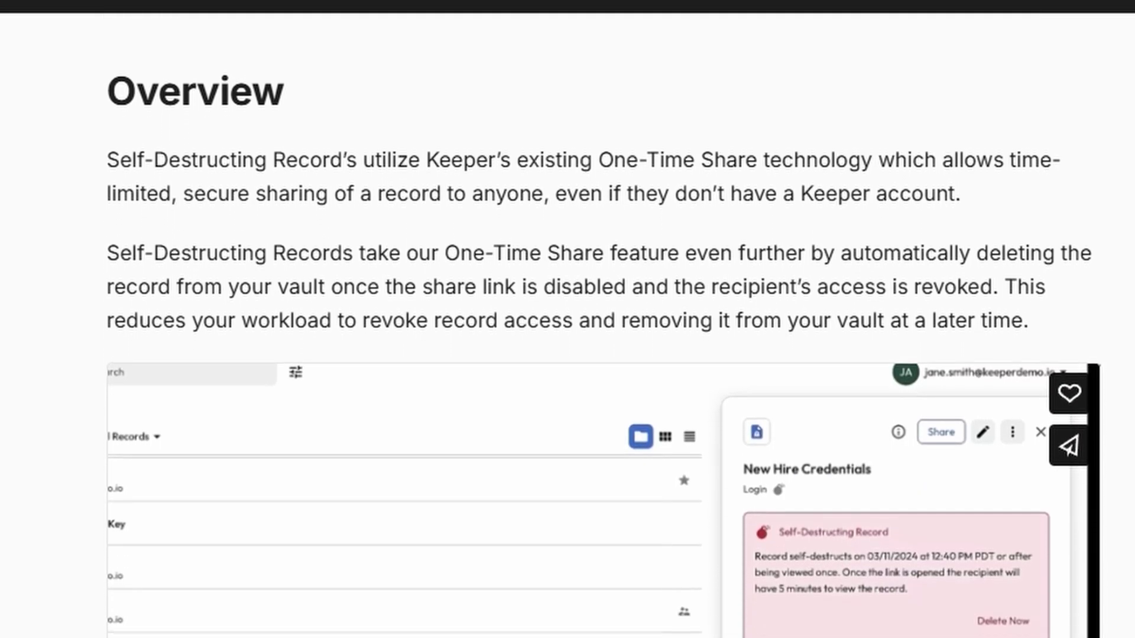
Step: Read the instructions for adding Self-Destruct to a new record and choosing when its share link expires
scroll(602, 337, down, 1)
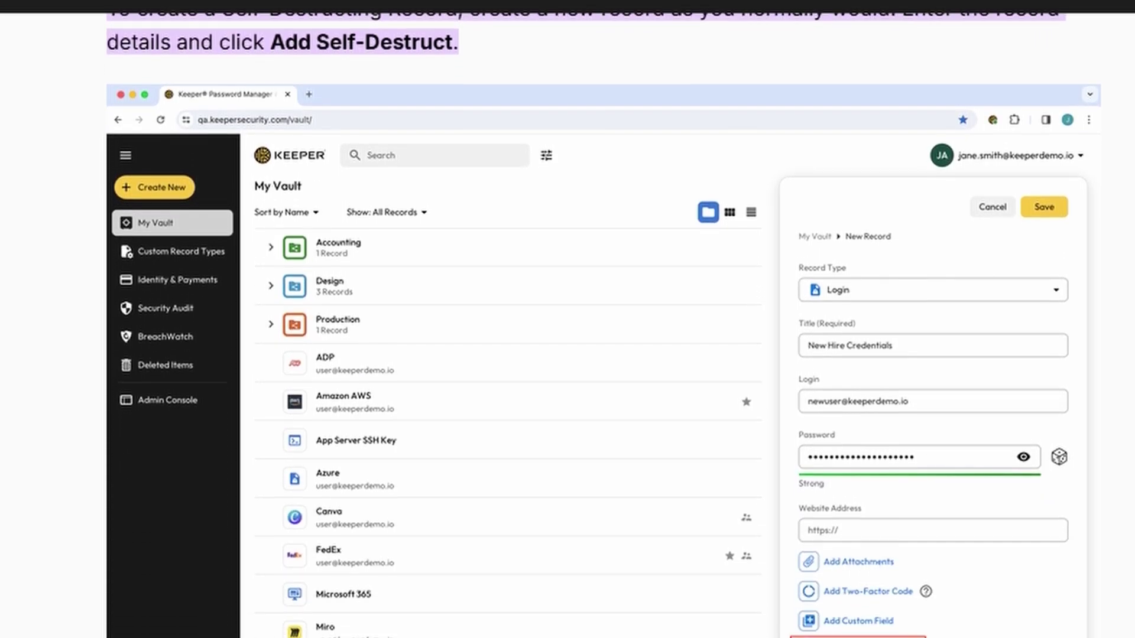
scroll(567, 320, down, 5)
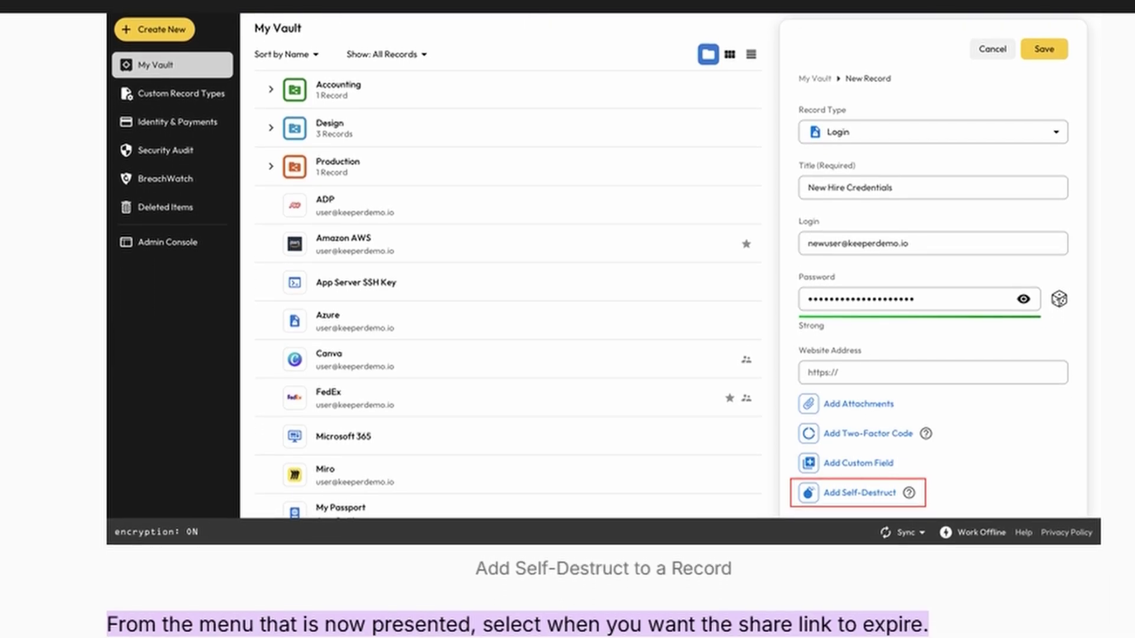
scroll(567, 319, down, 5)
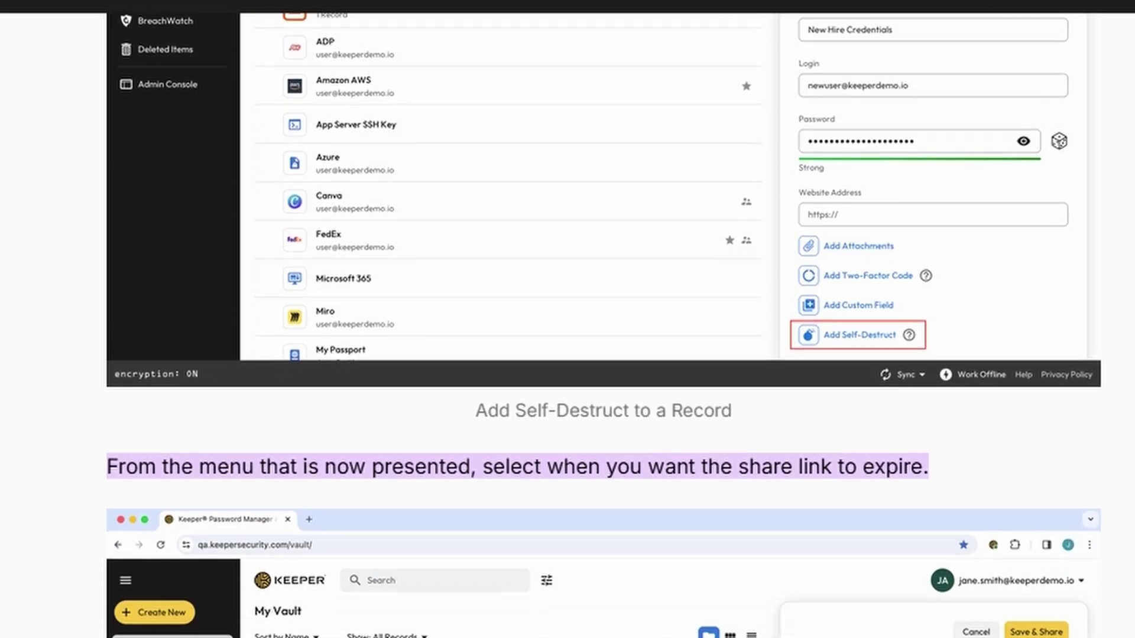
scroll(568, 319, down, 1)
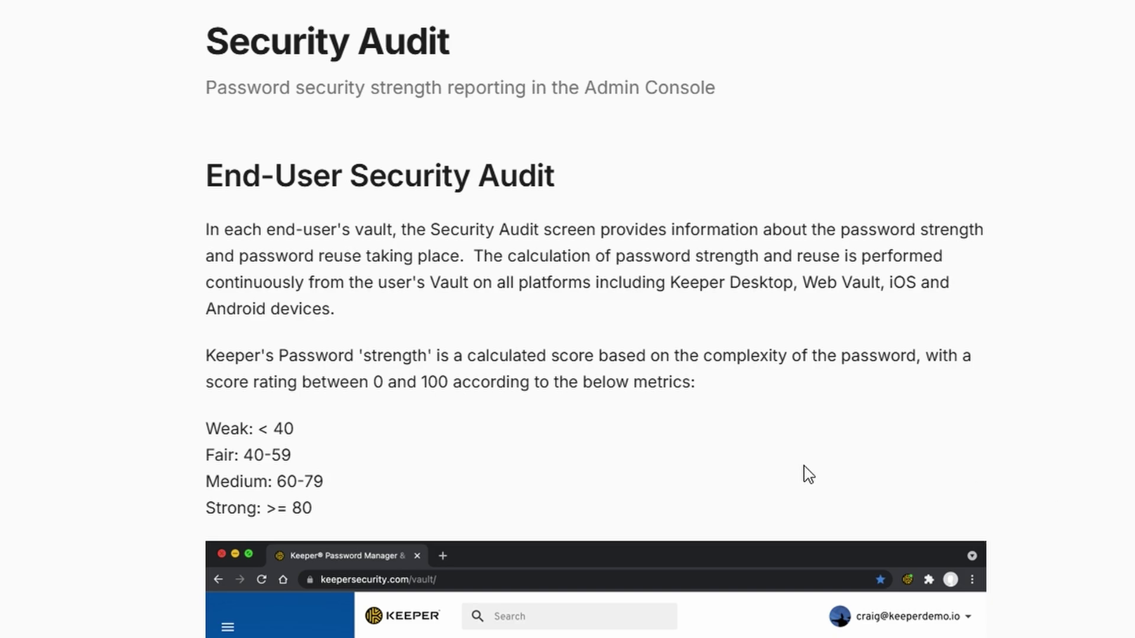
Step: Read the Security Audit documentation from End-User Security Audit through the Admin Console Report to refreshing and resetting scores
scroll(808, 475, down, 5)
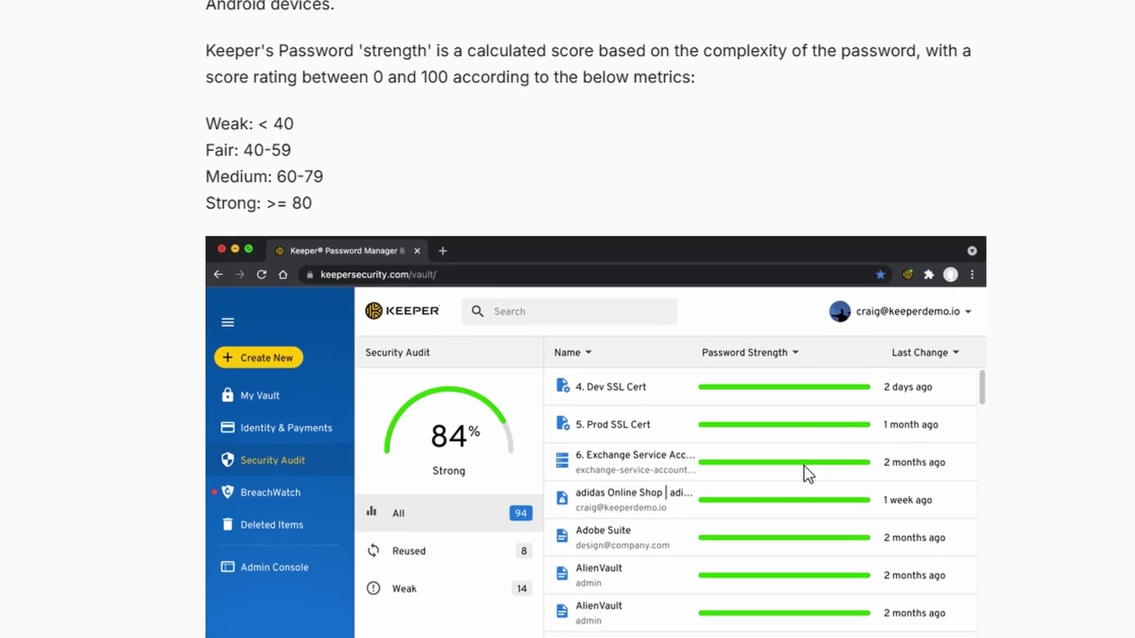
scroll(804, 465, down, 13)
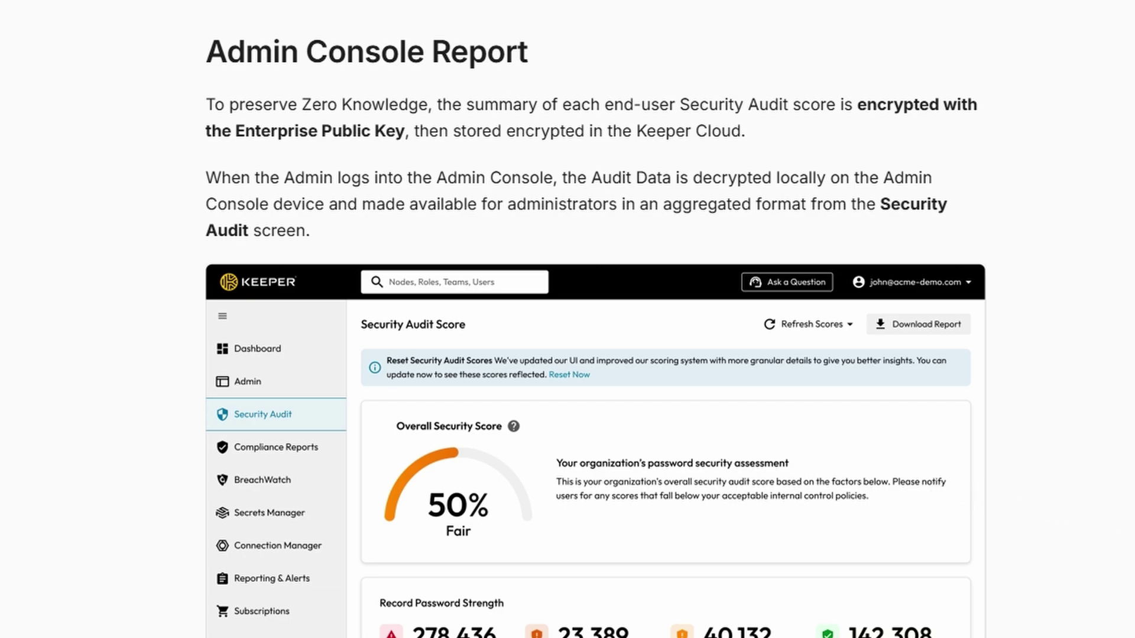
scroll(804, 465, down, 15)
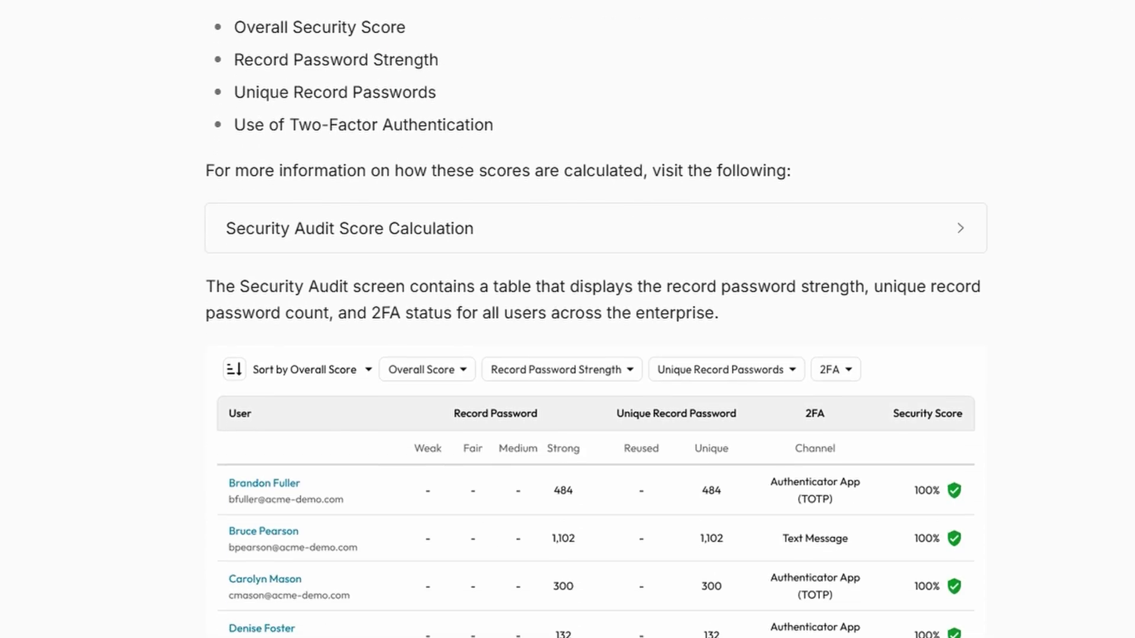
scroll(591, 319, down, 5)
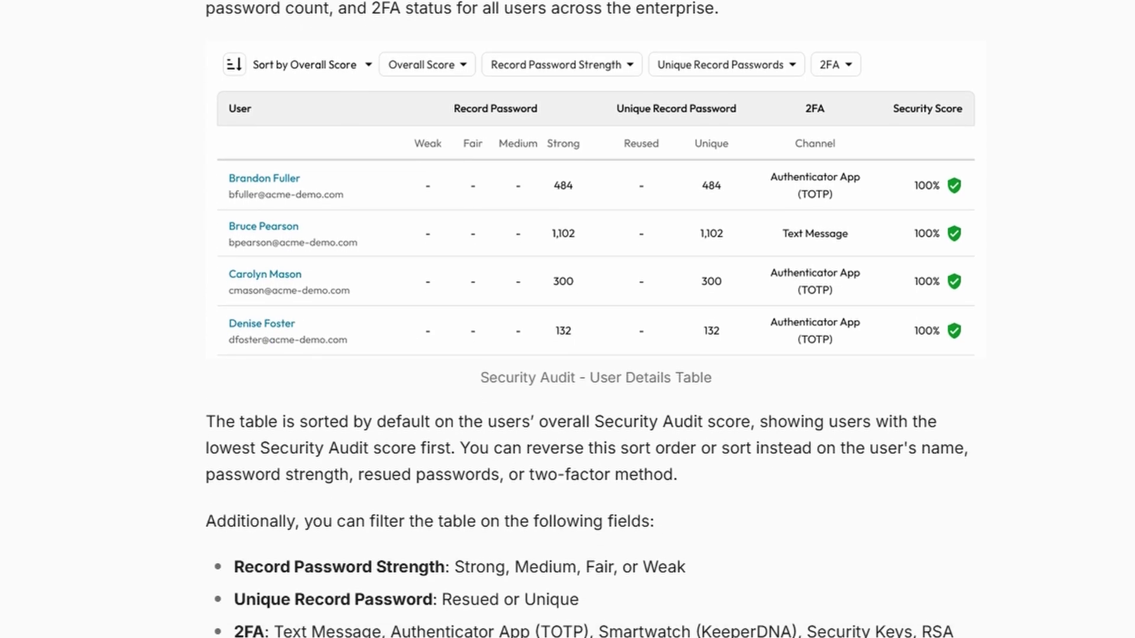
scroll(596, 321, down, 9)
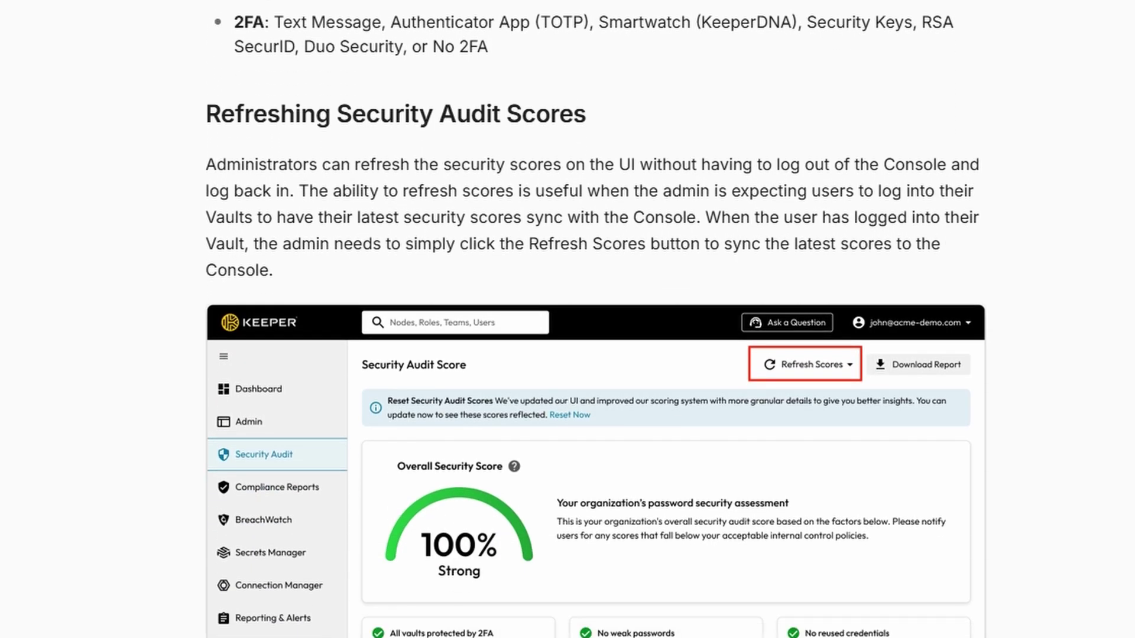
scroll(595, 319, down, 7)
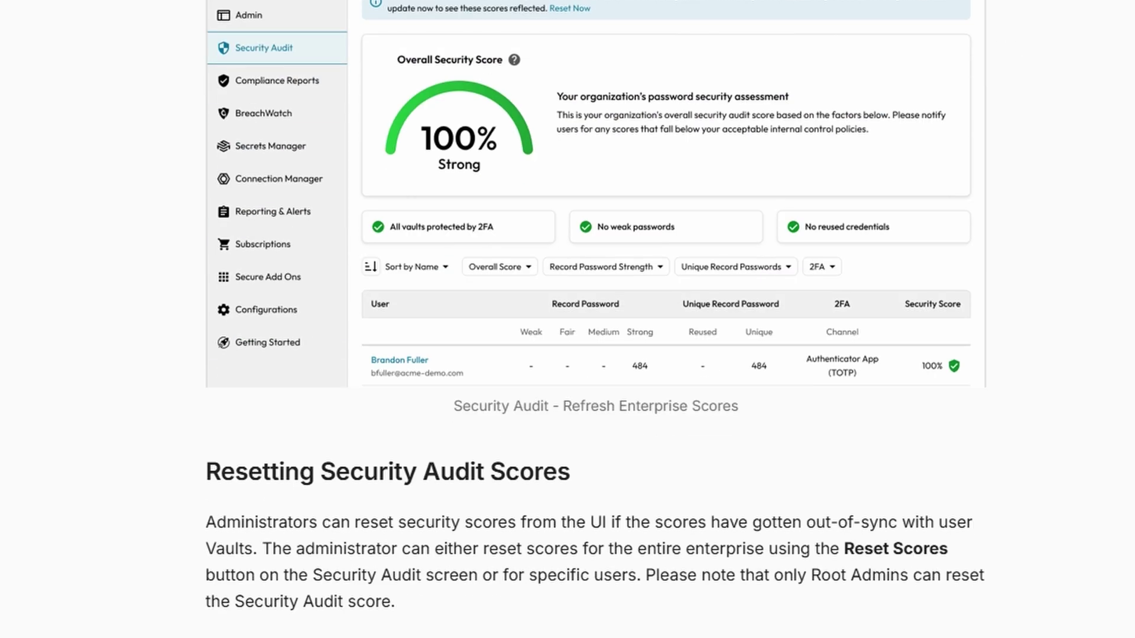
scroll(595, 319, down, 1)
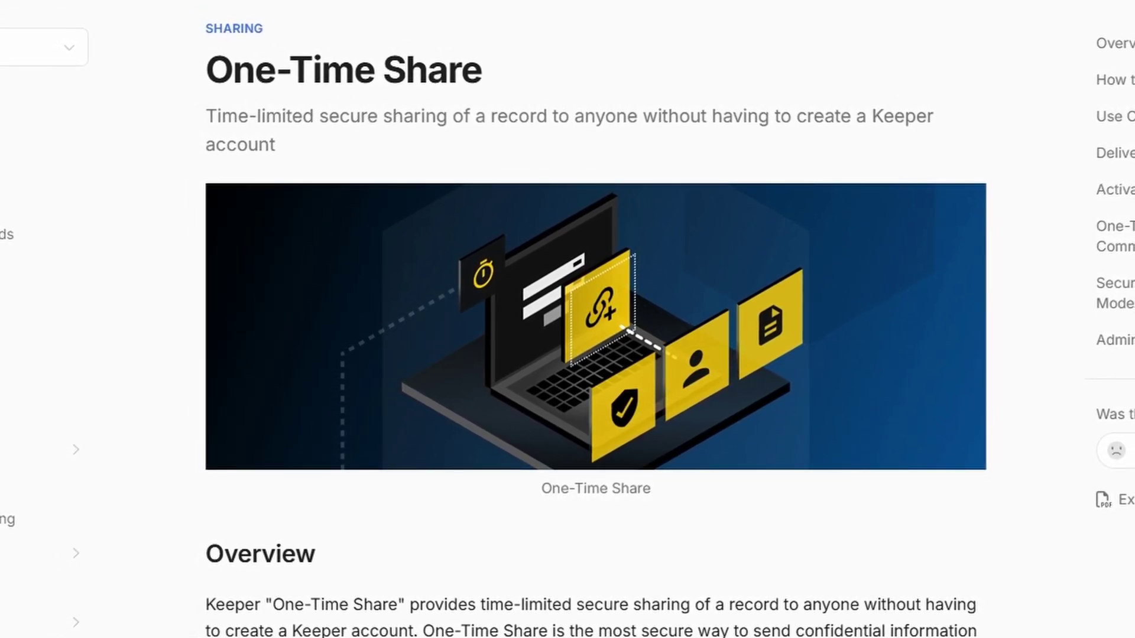
Step: Read the One-Time Share documentation from its Overview and introductory video down to How to Share
scroll(591, 319, down, 4)
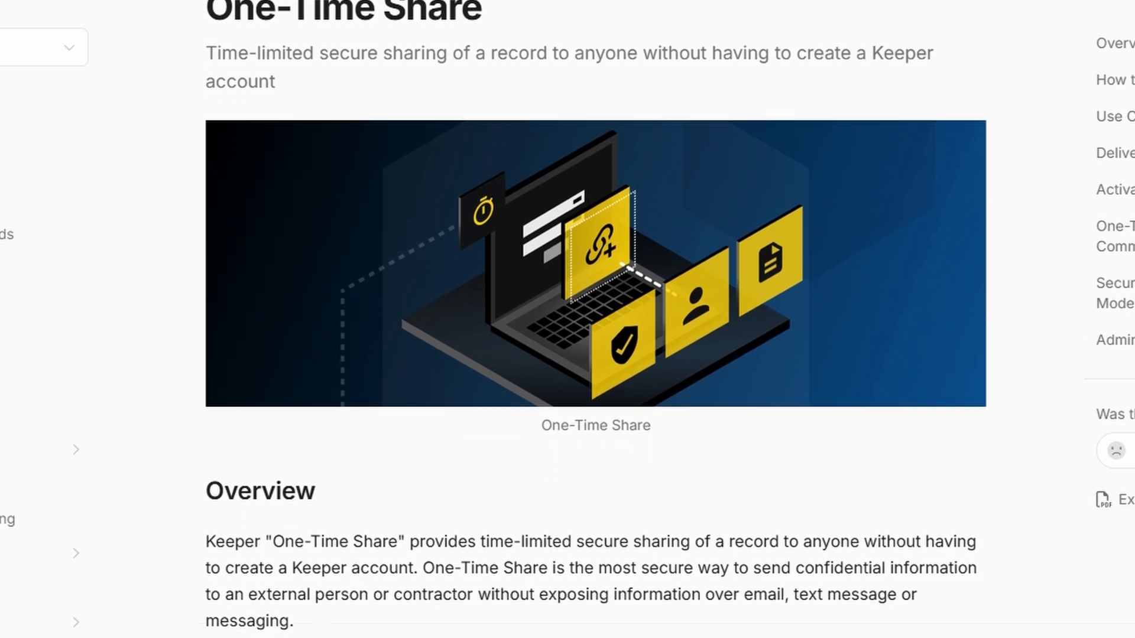
scroll(591, 319, down, 4)
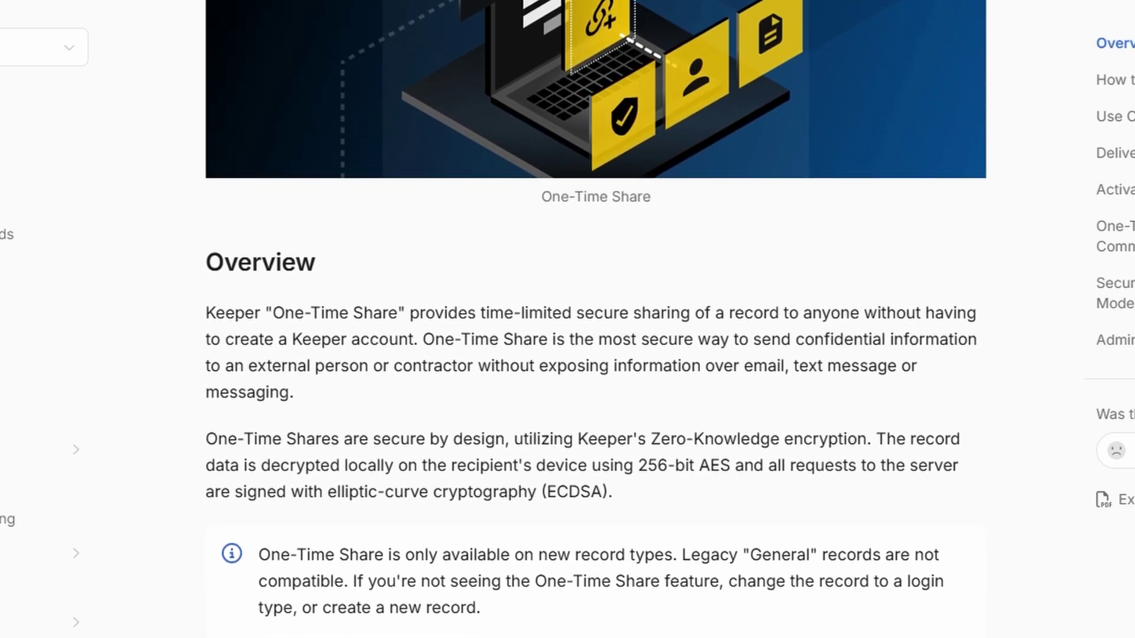
scroll(591, 319, down, 4)
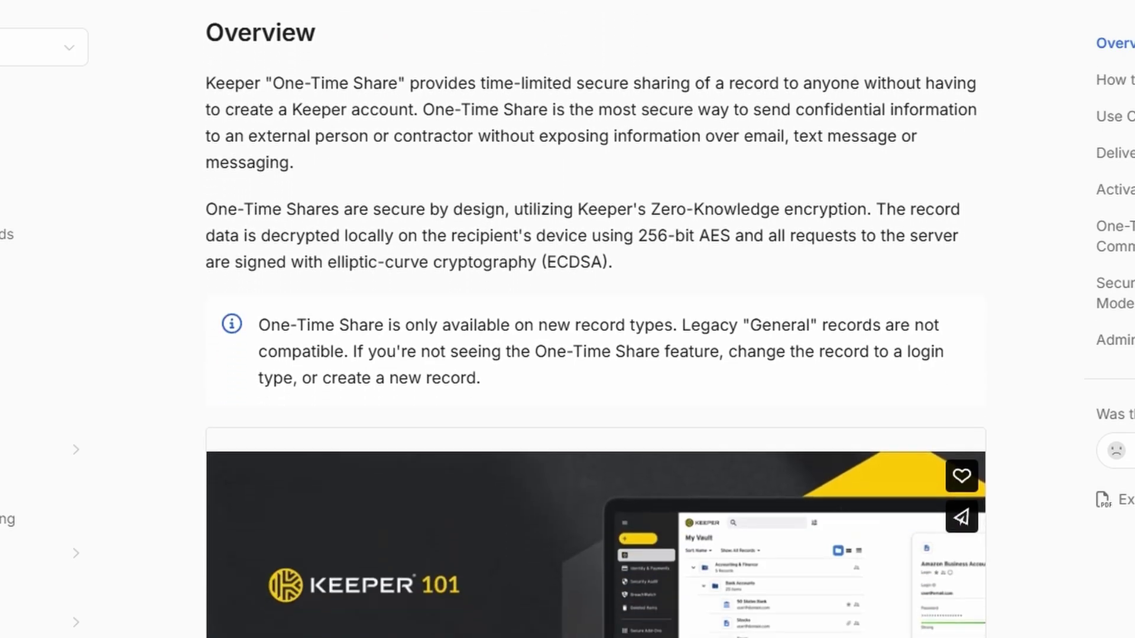
scroll(591, 319, down, 4)
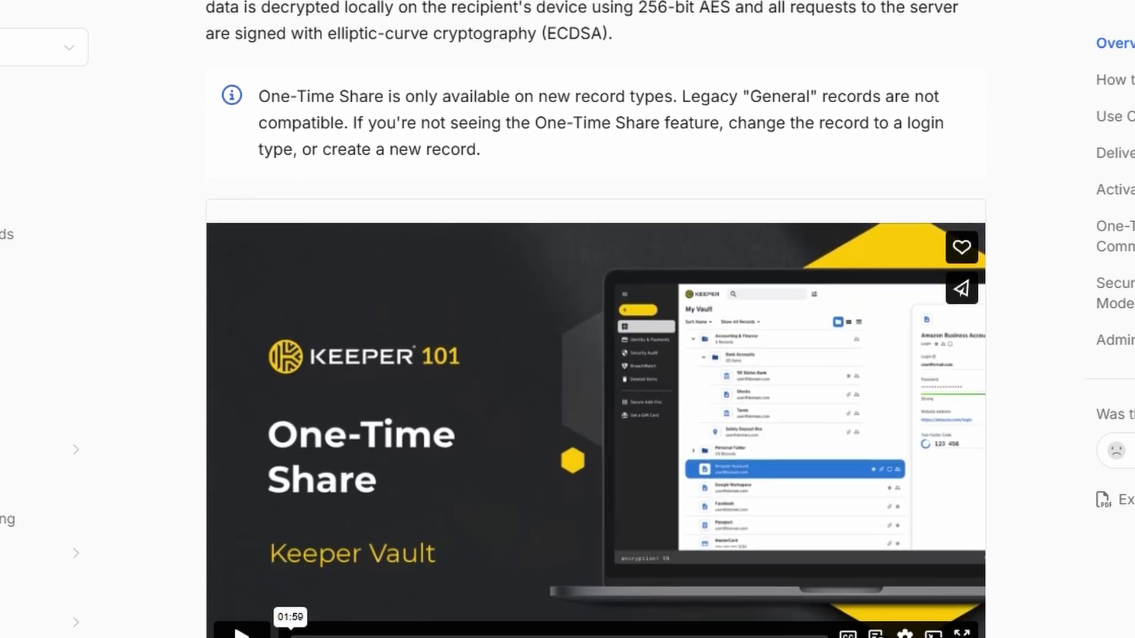
scroll(591, 319, down, 4)
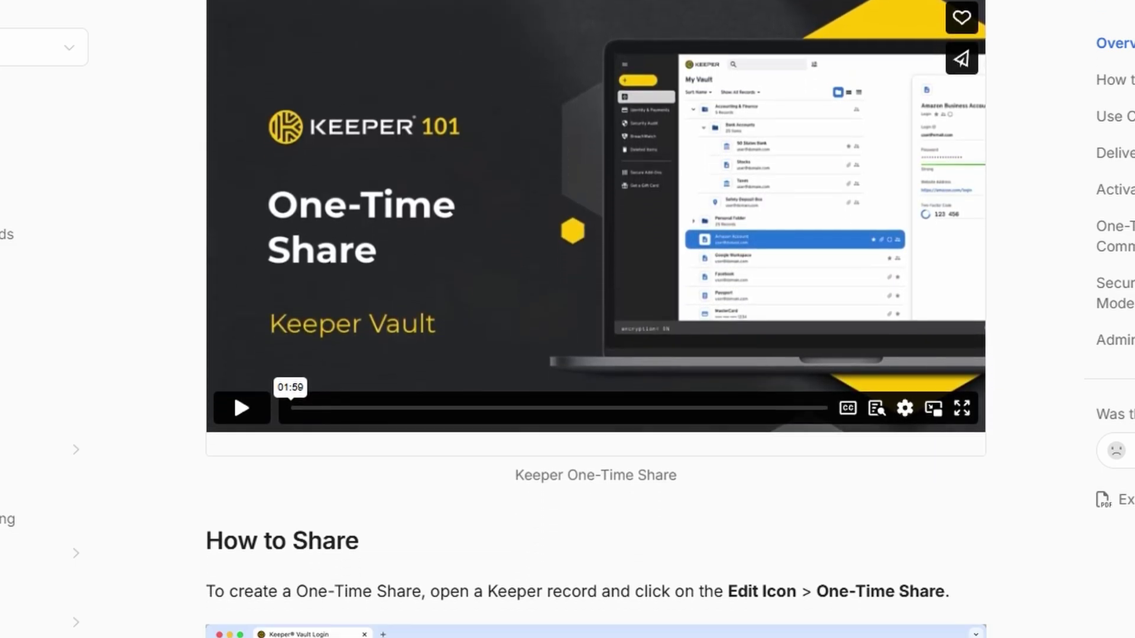
scroll(591, 319, down, 3)
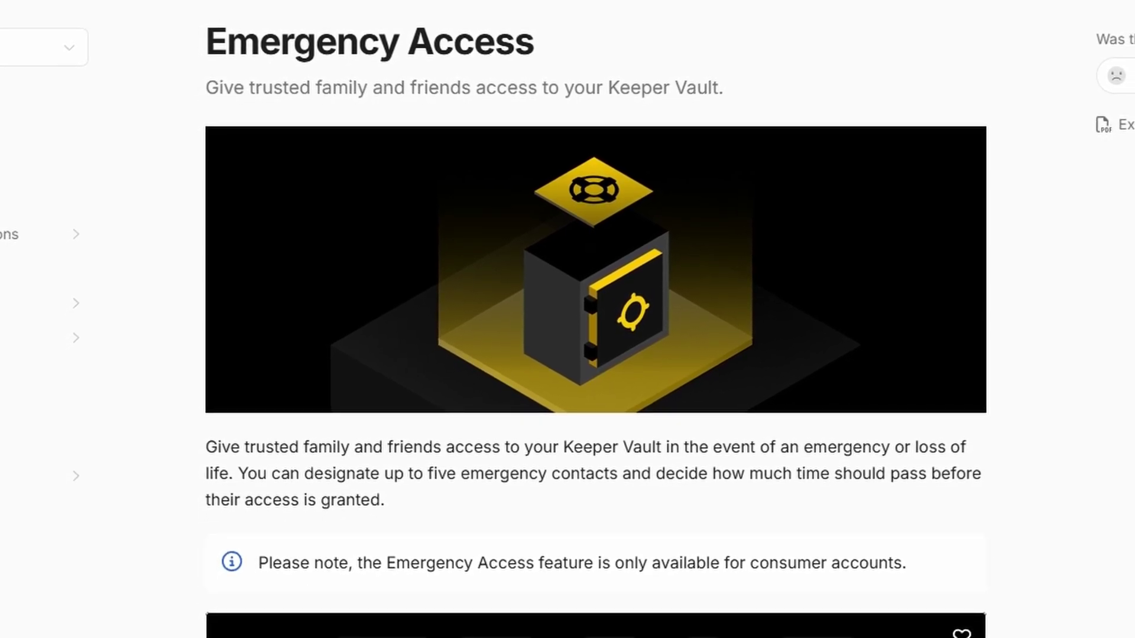
Step: Read the Emergency Access documentation, including the account availability note and the Keeper 101 video section
scroll(596, 378, down, 3)
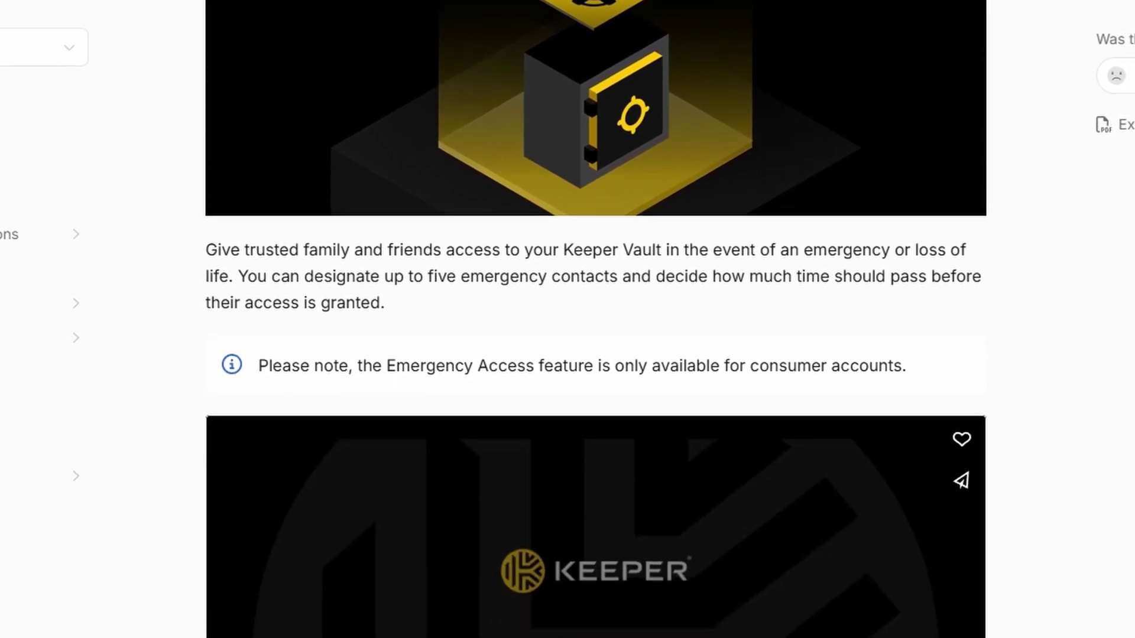
scroll(596, 379, down, 3)
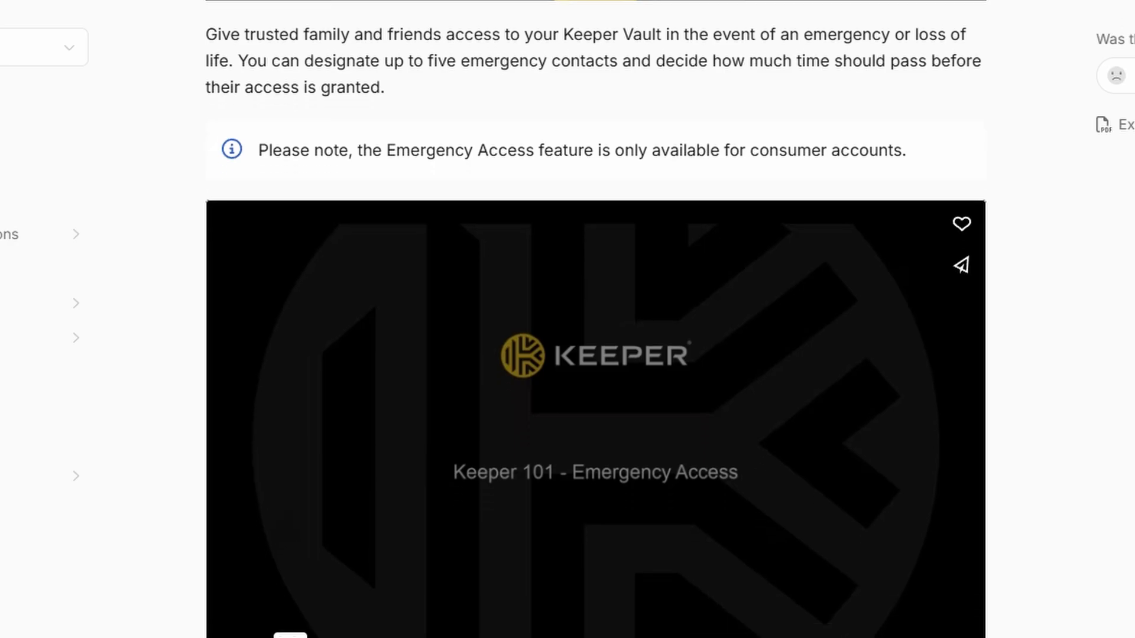
scroll(596, 378, down, 3)
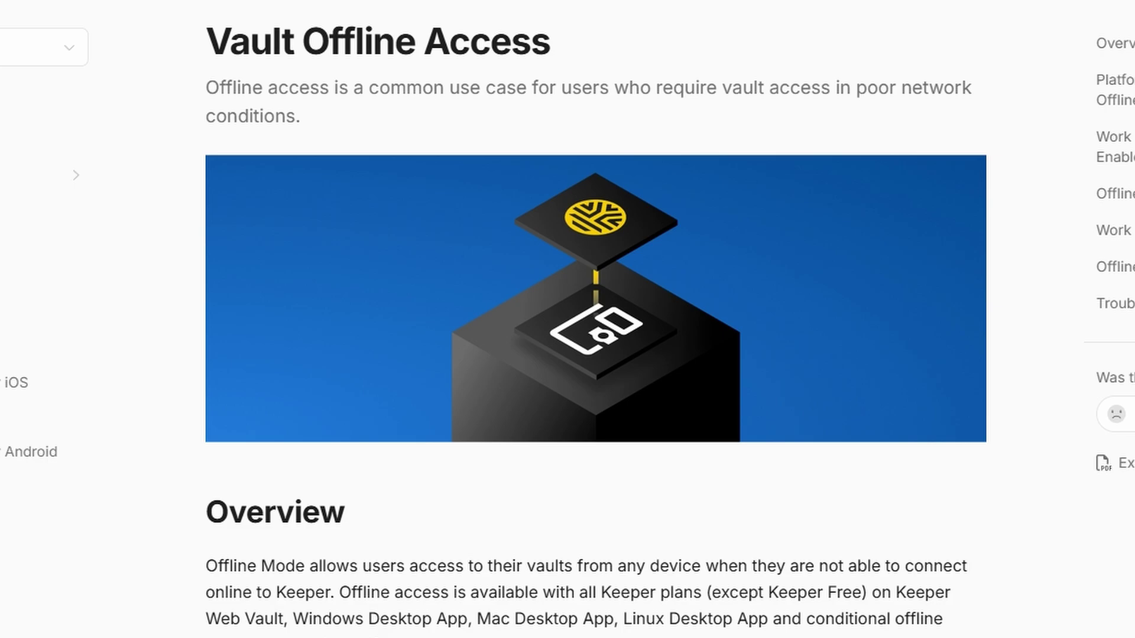
Step: Read the Vault Offline Access overview and the table of platforms that support offline access
scroll(596, 319, down, 3)
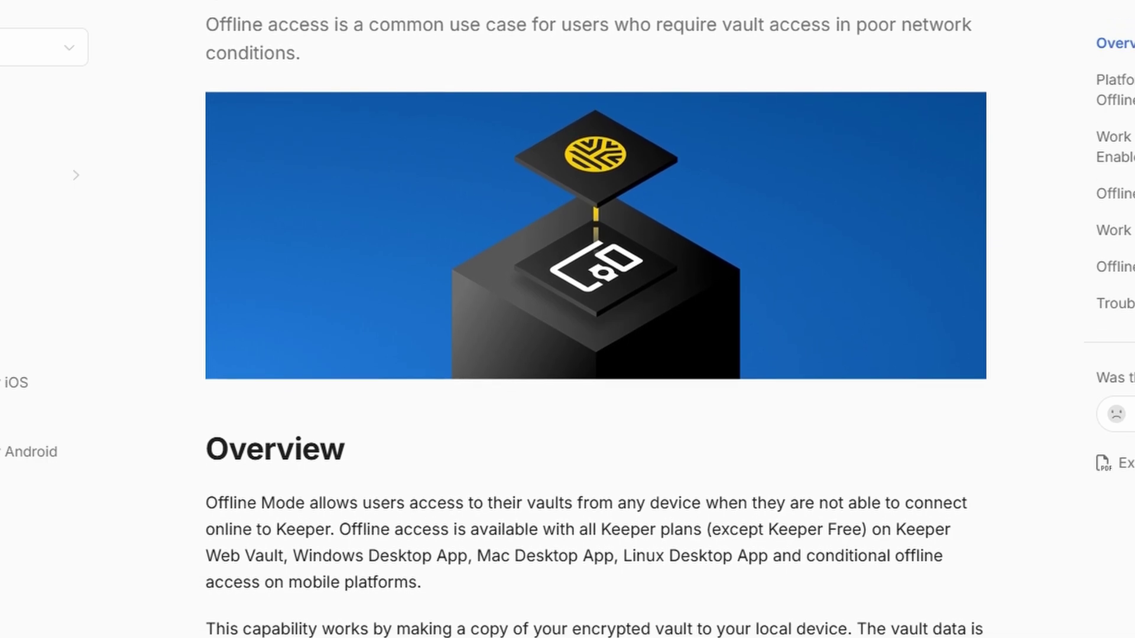
scroll(596, 319, down, 3)
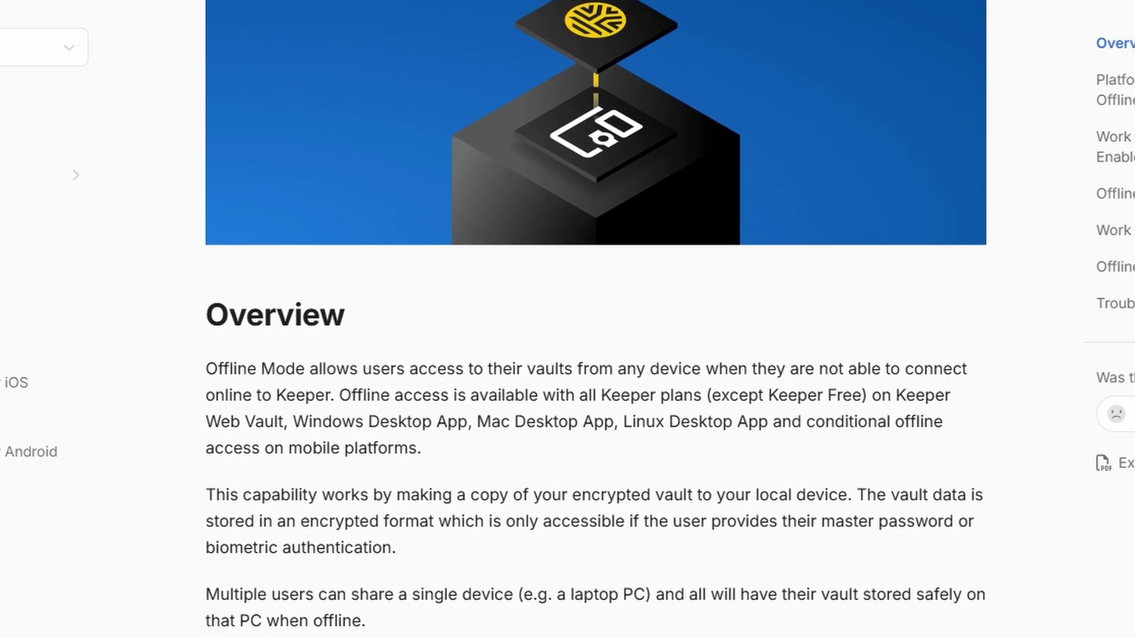
scroll(595, 319, down, 3)
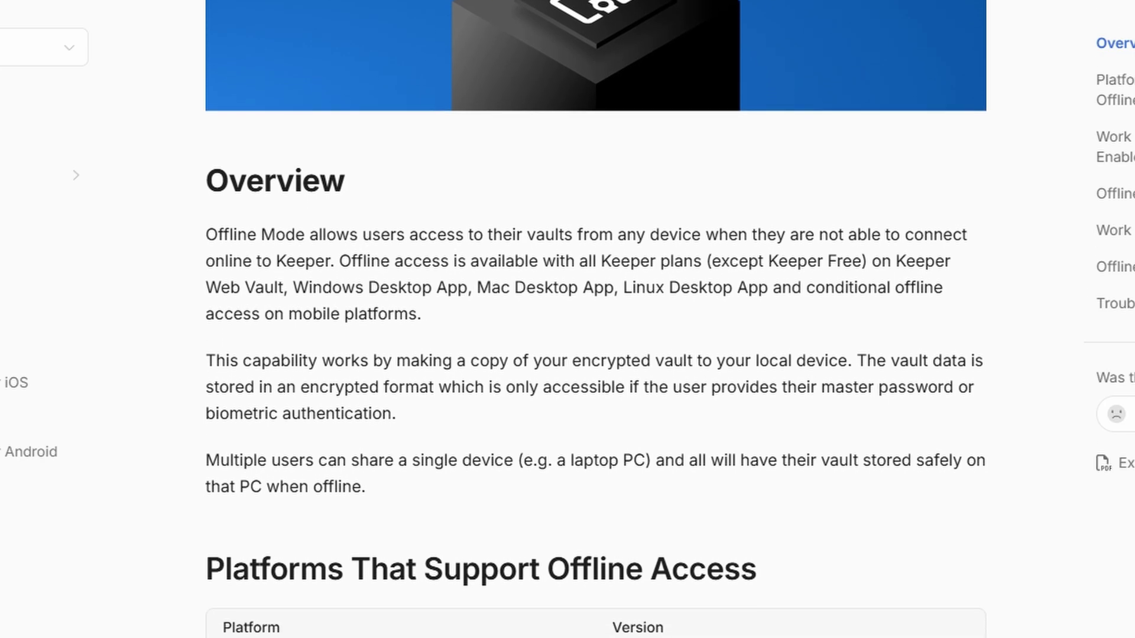
scroll(595, 319, down, 3)
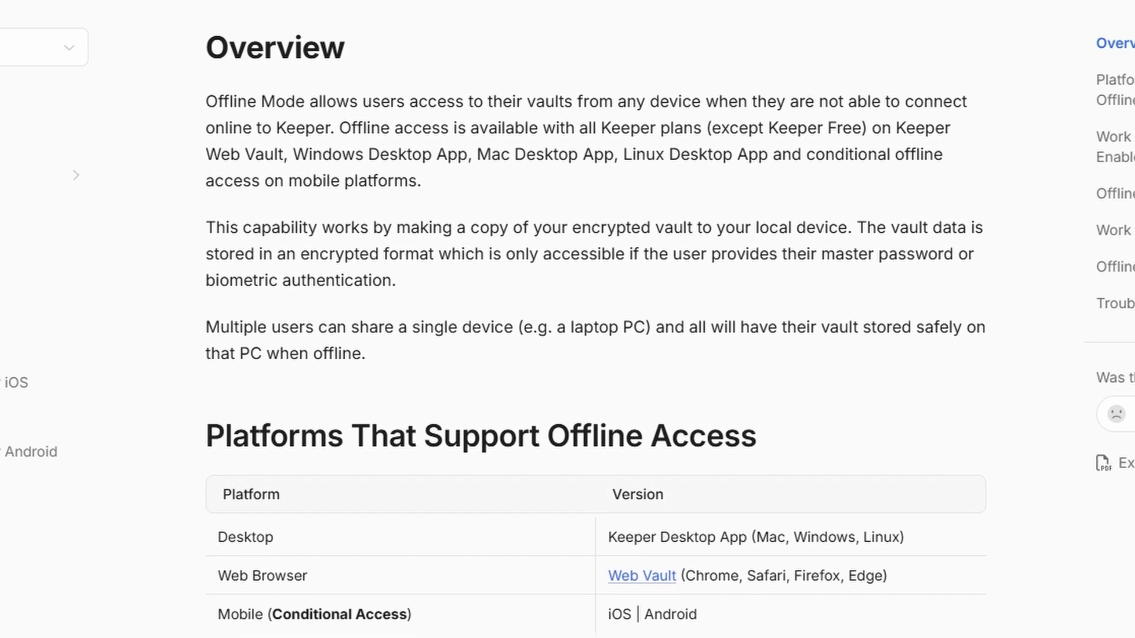
scroll(596, 319, down, 3)
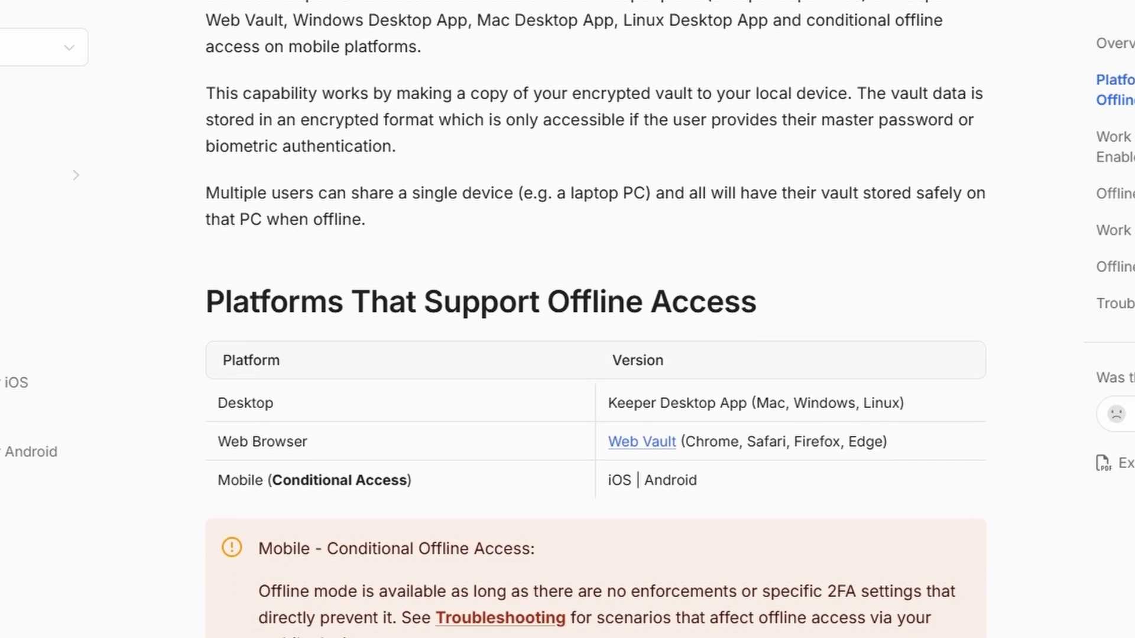
scroll(595, 319, down, 3)
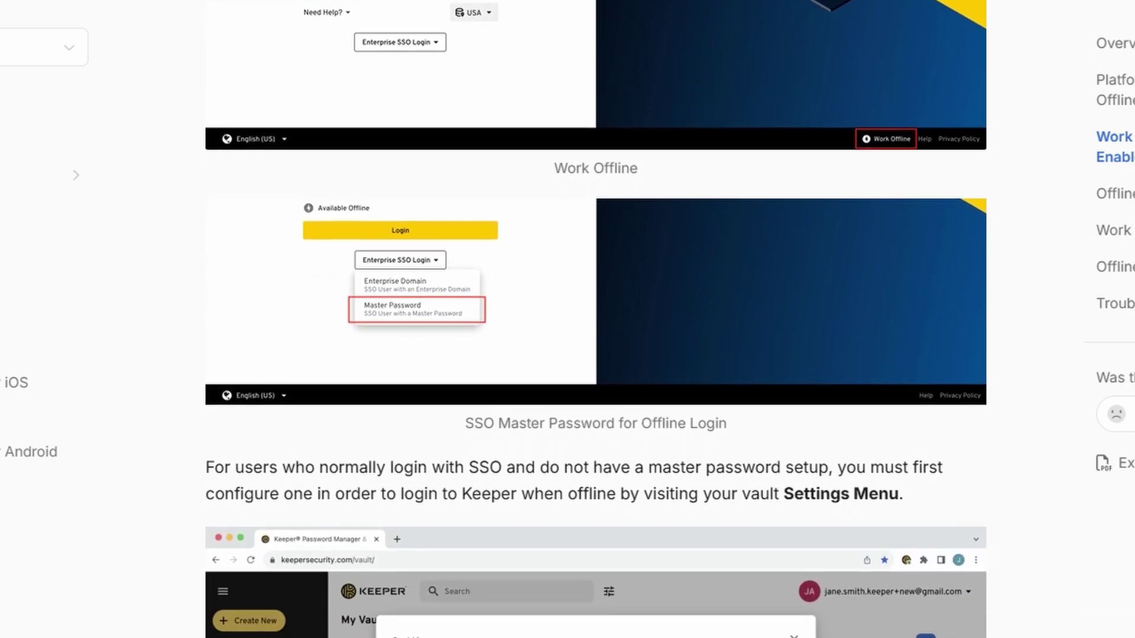
Step: Review the master password setup for SSO users working offline, down to the Offline Setup section
scroll(596, 319, down, 1)
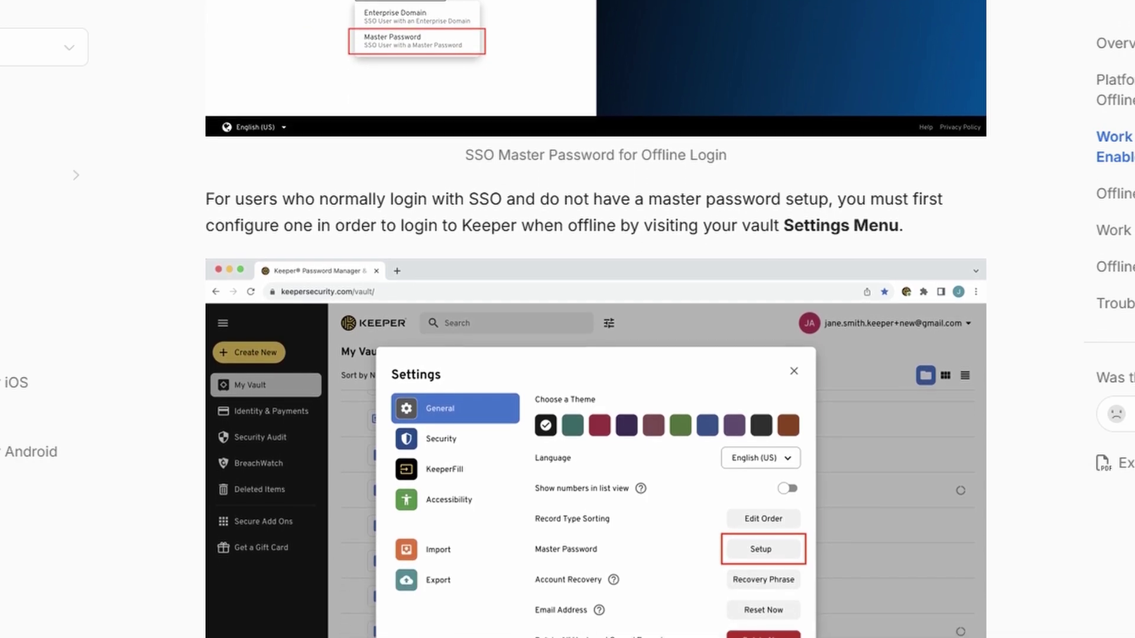
scroll(596, 319, down, 3)
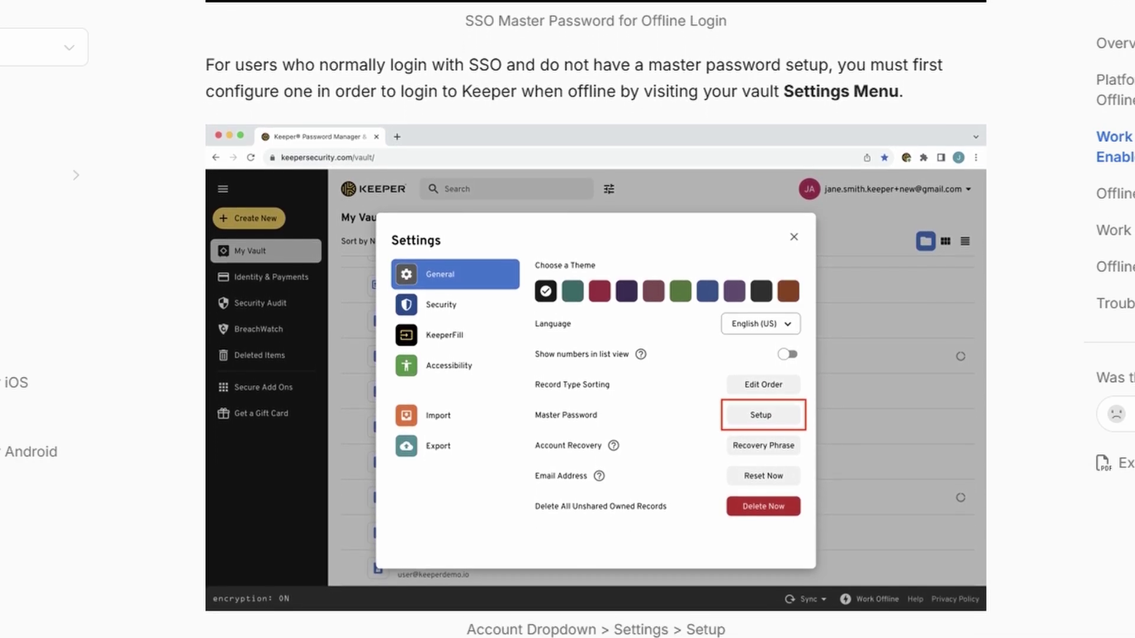
scroll(595, 319, down, 4)
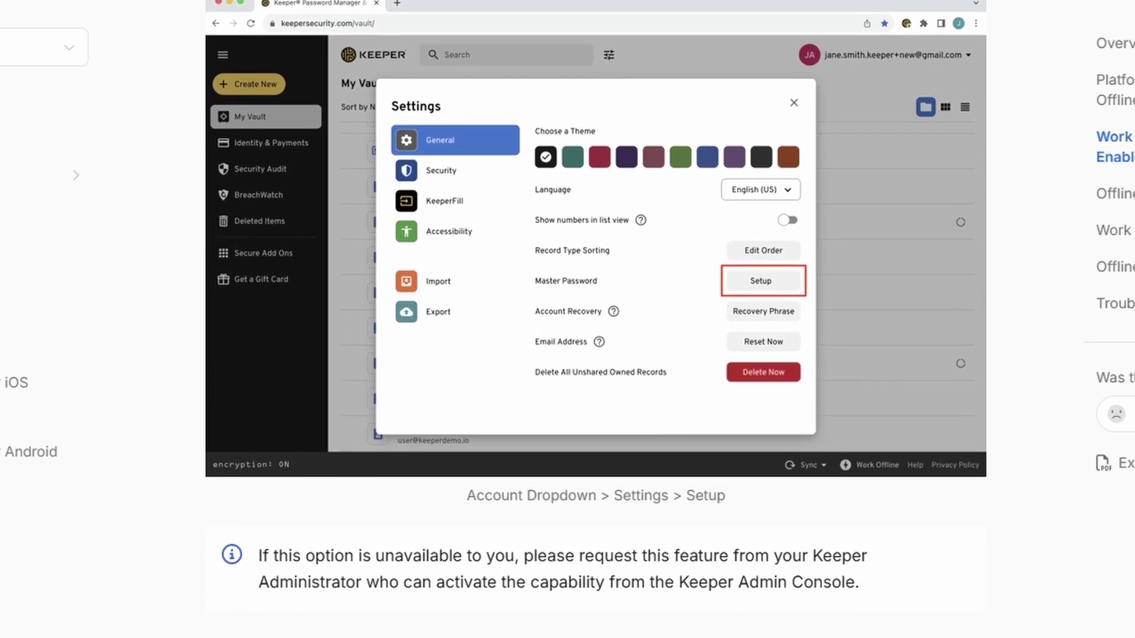
scroll(595, 319, down, 4)
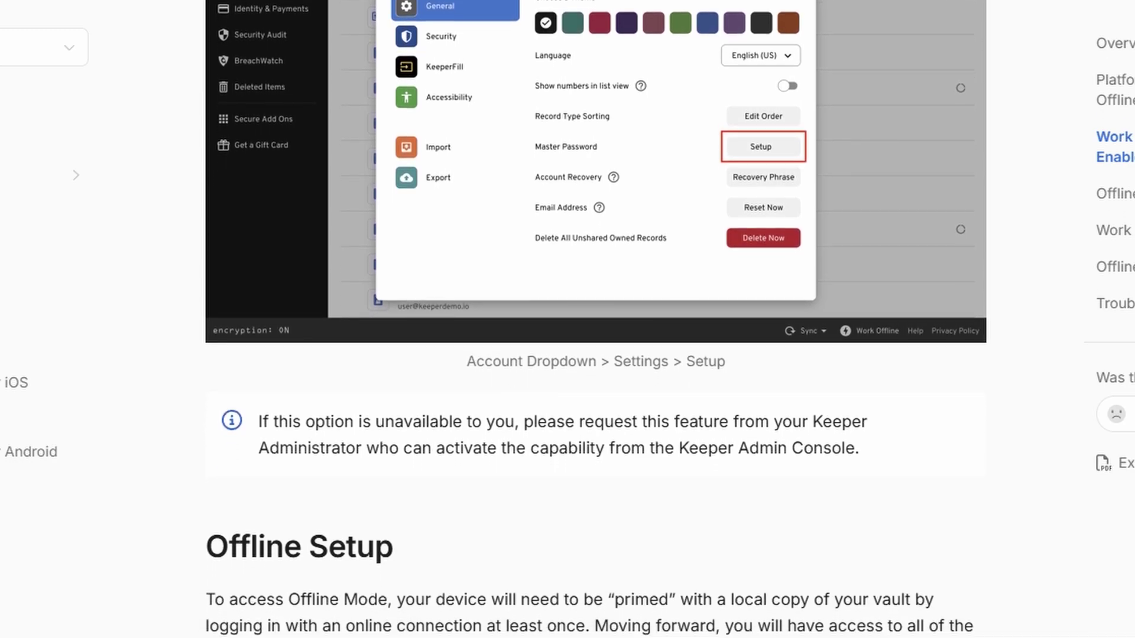
scroll(596, 319, down, 2)
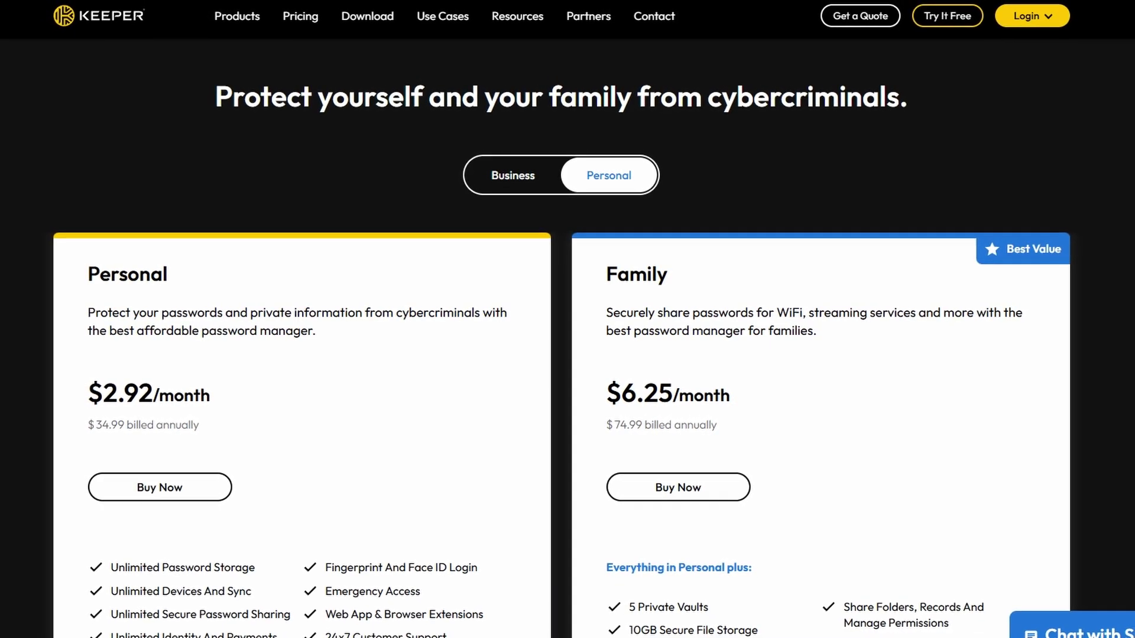
Step: Review the prices and included features of the Personal and Family plans on Keeper's personal pricing page
scroll(567, 414, down, 1)
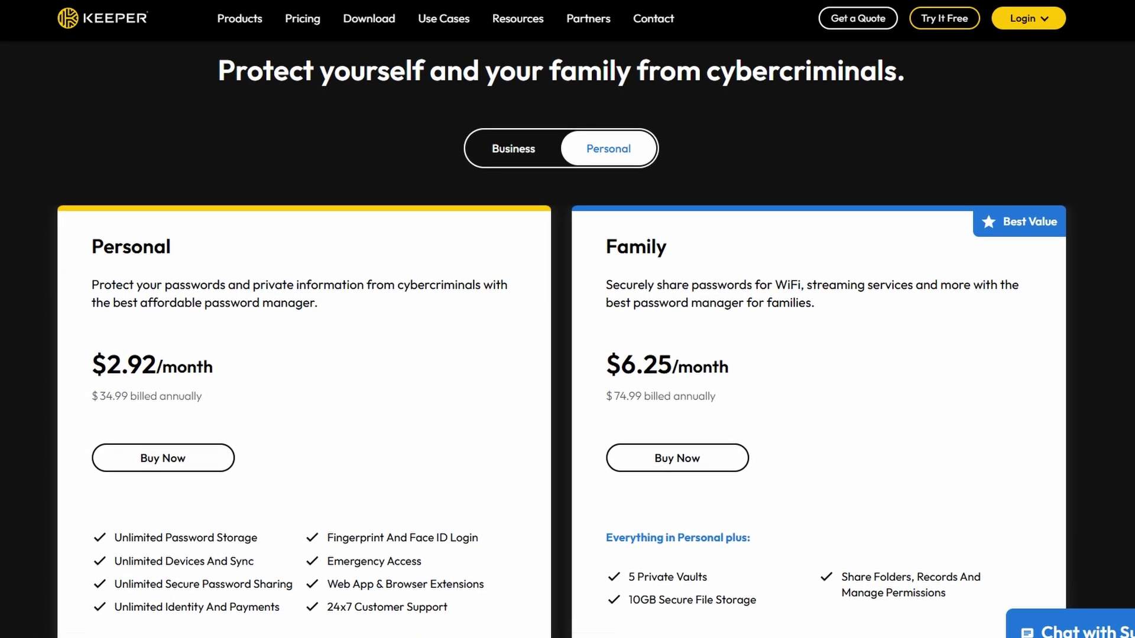
scroll(567, 414, down, 1)
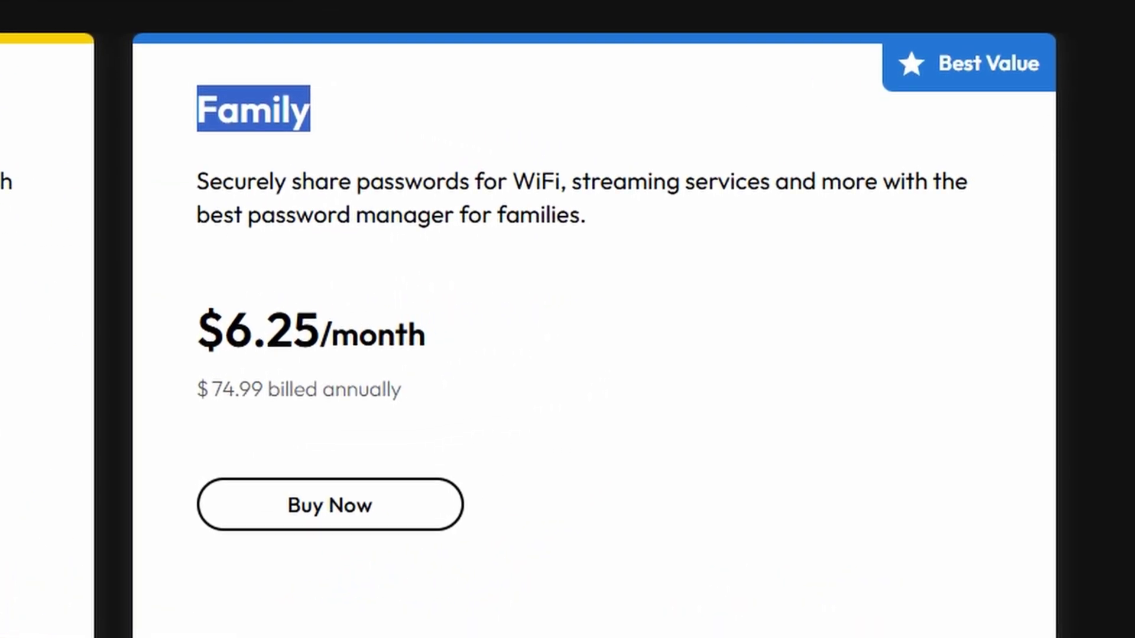
click(222, 231)
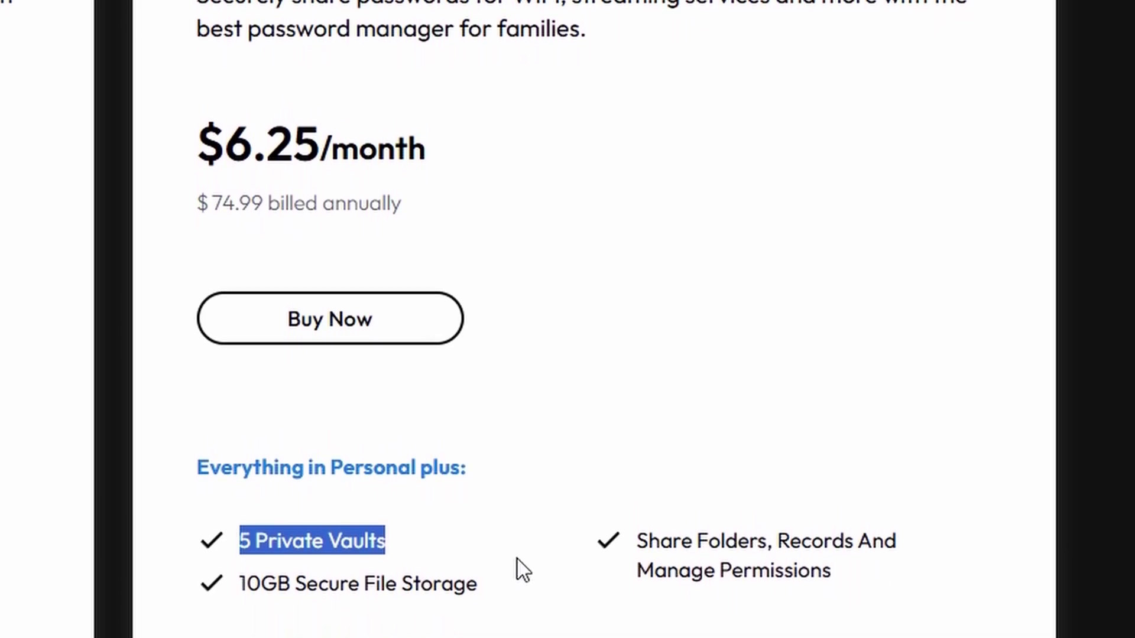
click(522, 522)
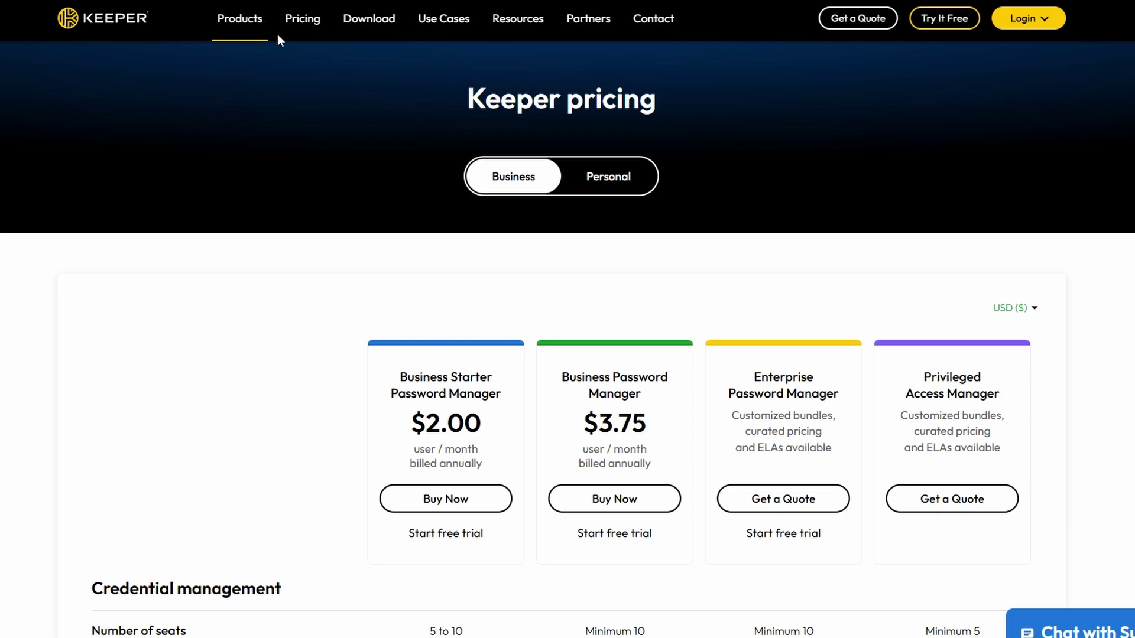
Step: Compare the Business pricing plans, including their prices, credential management features, and administration and provisioning features
scroll(412, 94, down, 3)
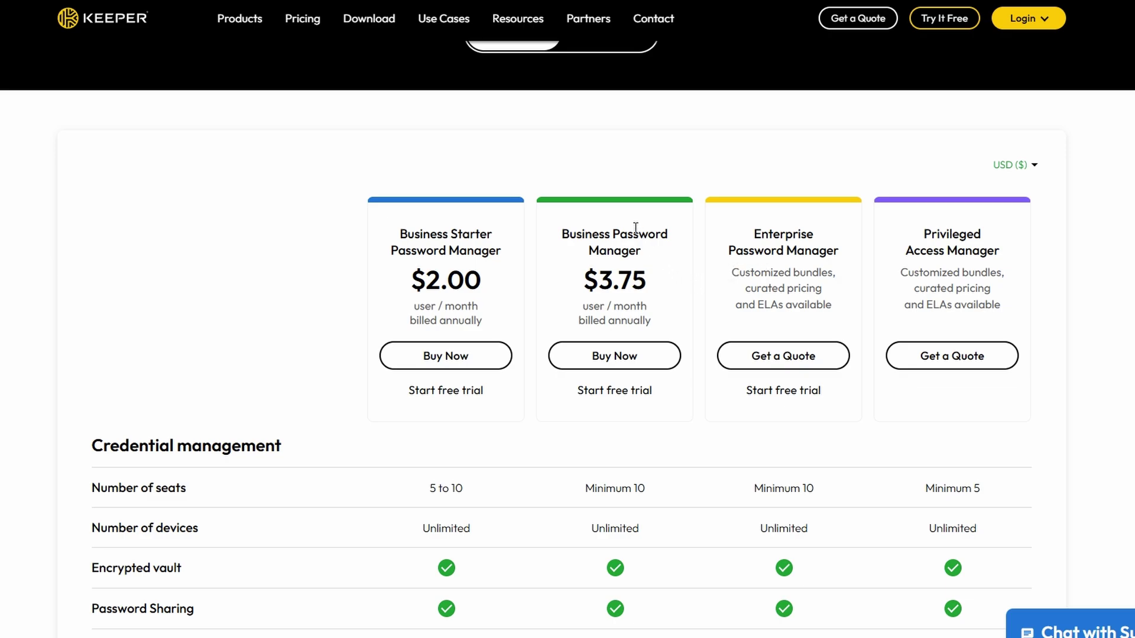
scroll(632, 222, down, 4)
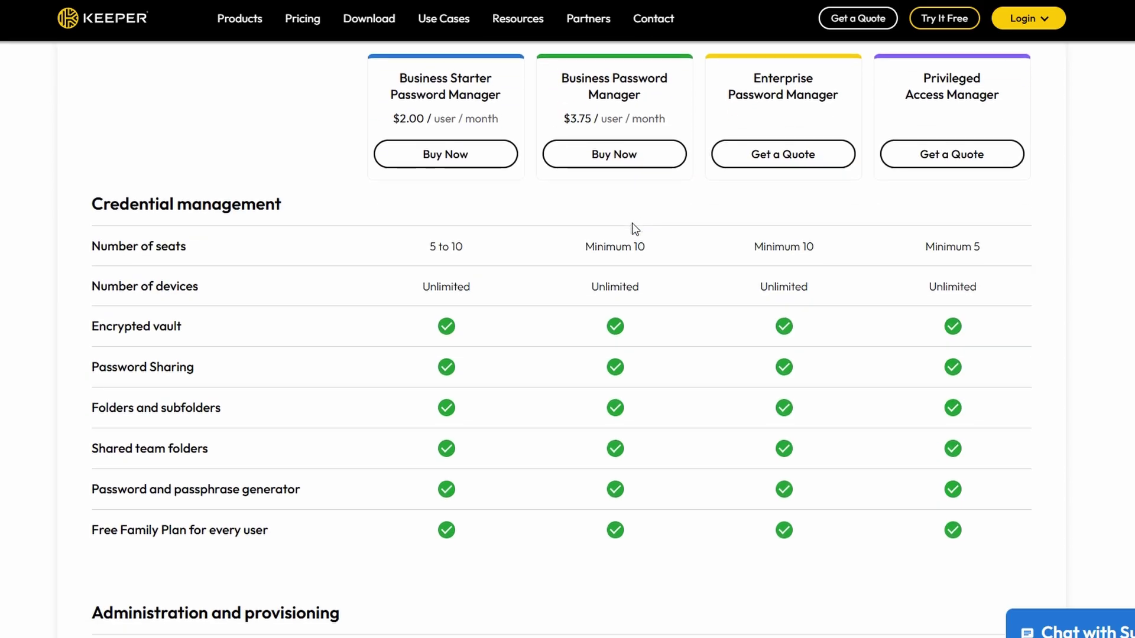
scroll(632, 225, down, 4)
scroll(586, 195, down, 2)
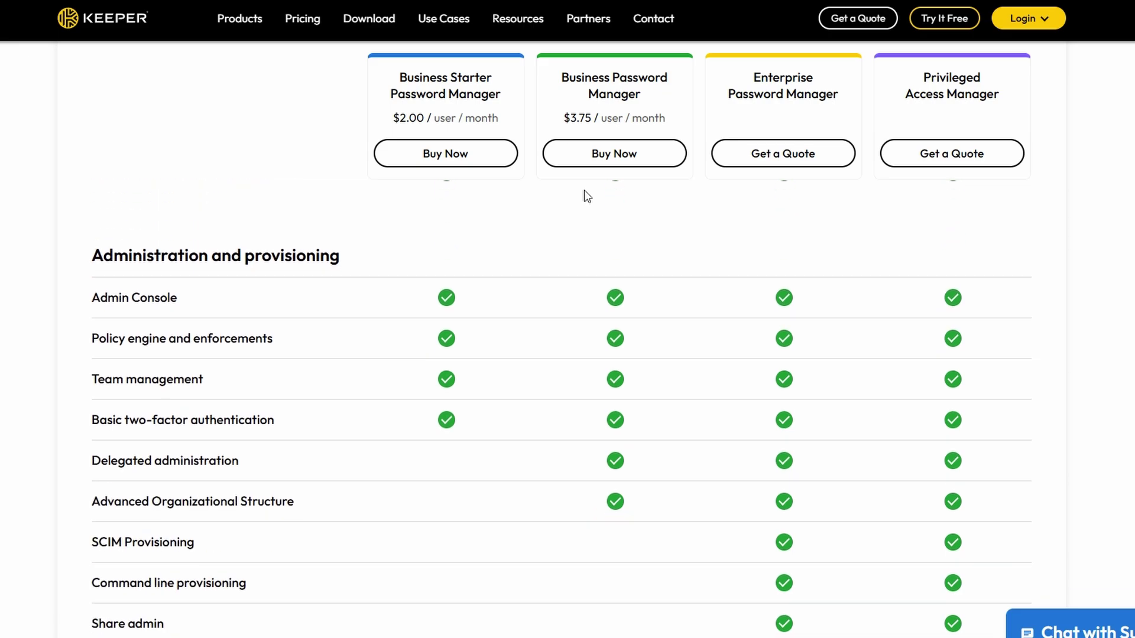
scroll(586, 195, up, 2)
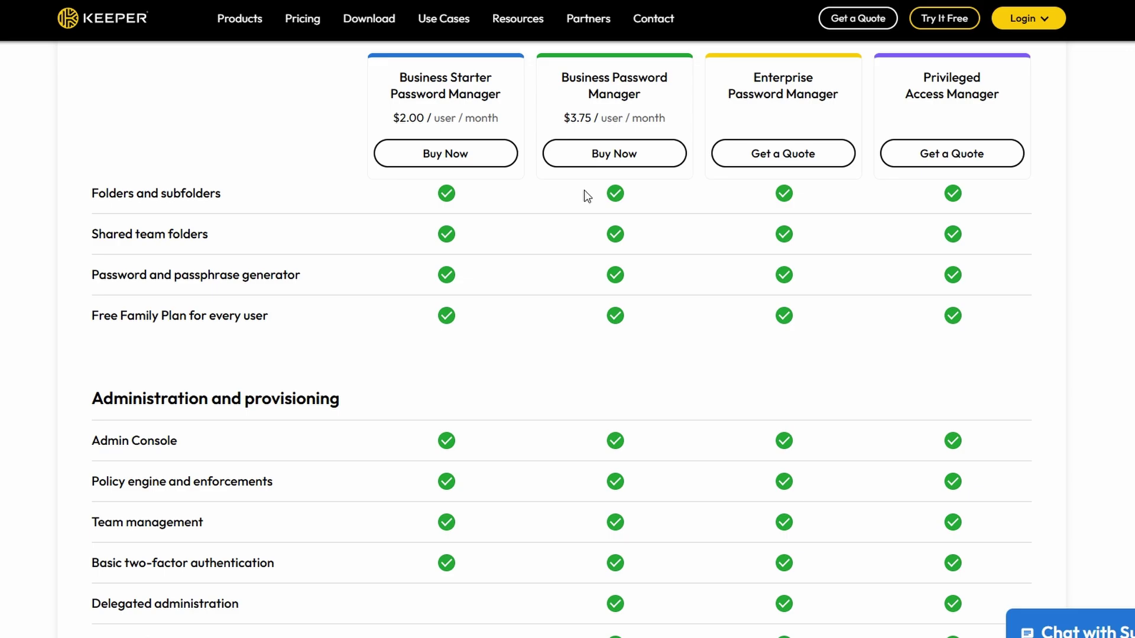
scroll(583, 190, up, 5)
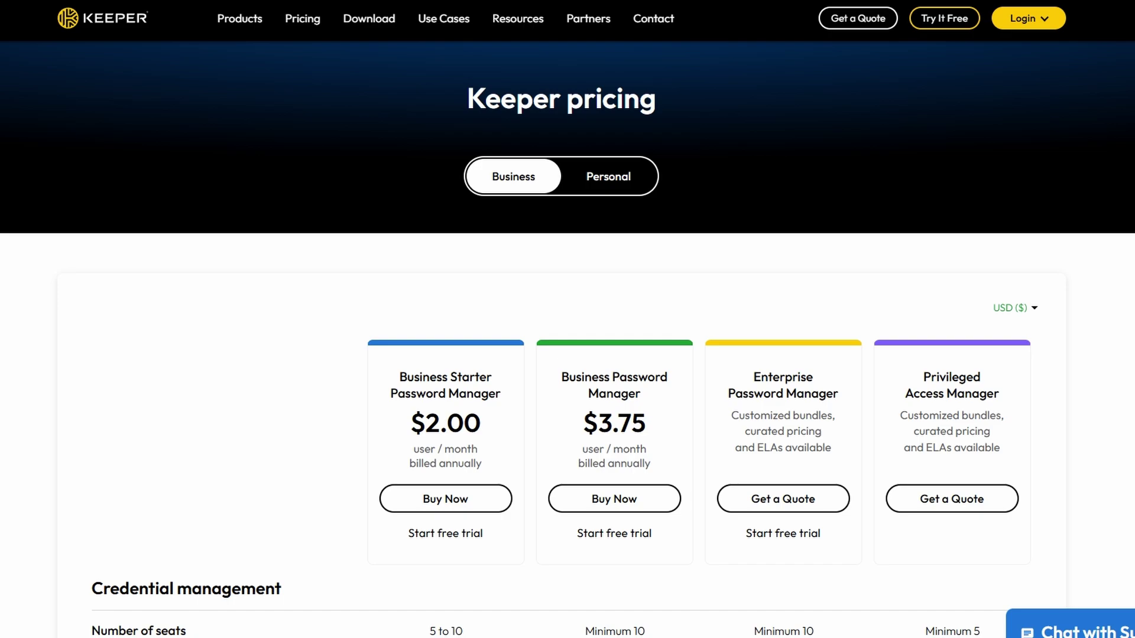
scroll(521, 293, down, 3)
scroll(499, 377, up, 3)
Step: Return to Keeper's home page, decline the cookies, and start the Personal and Family free trial
click(83, 30)
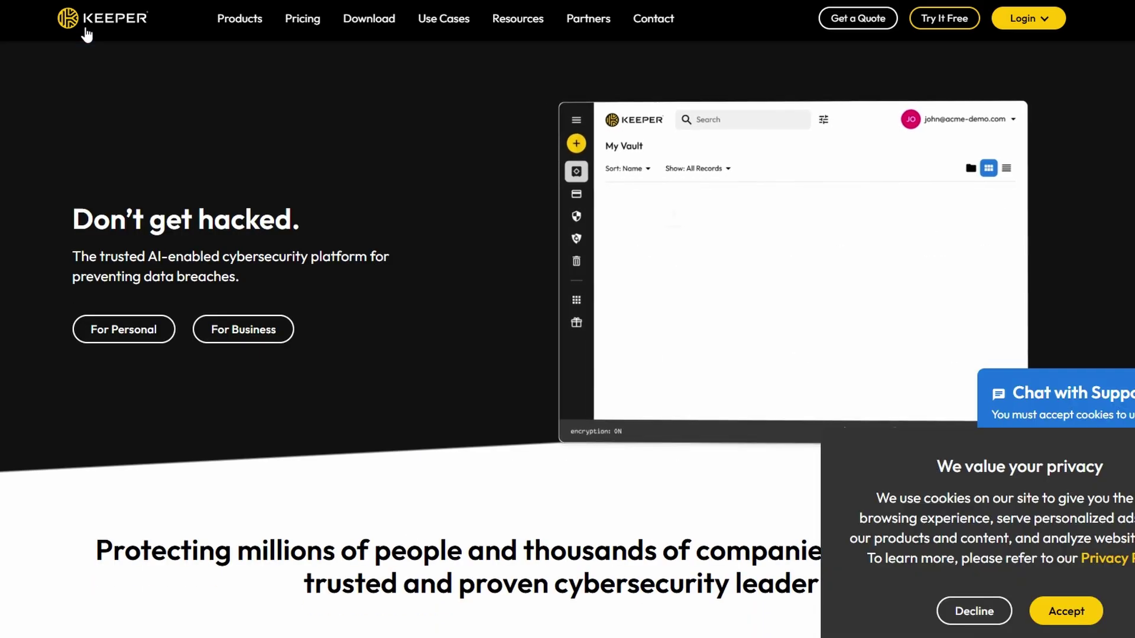
click(974, 611)
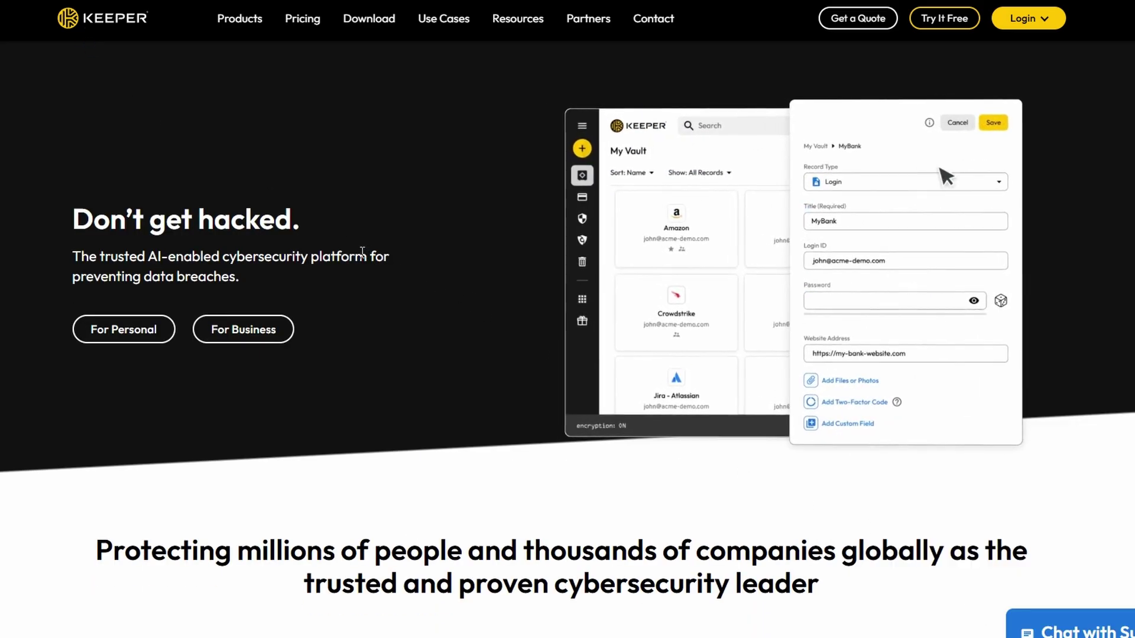
click(931, 22)
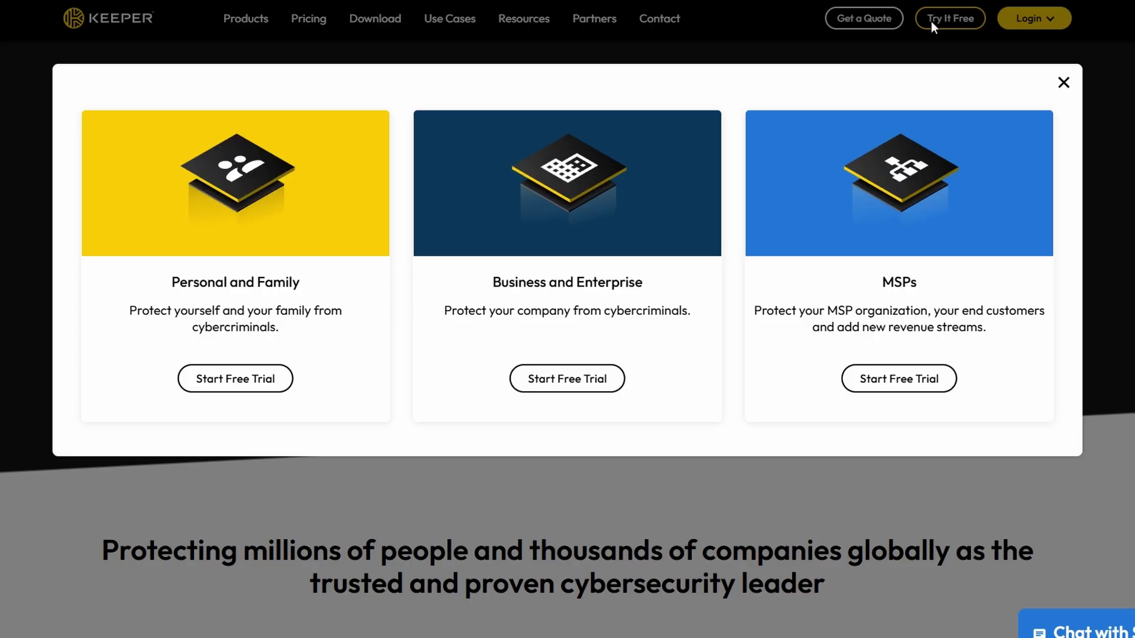
click(241, 382)
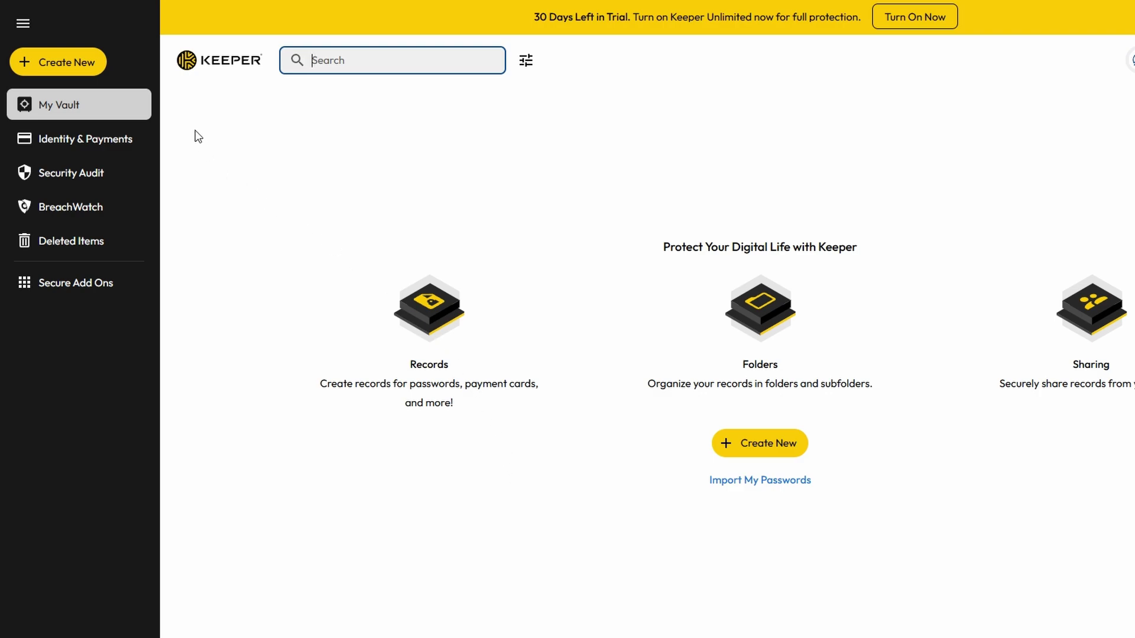
Step: Start a new record in the vault and check the available record types, keeping Login
click(75, 62)
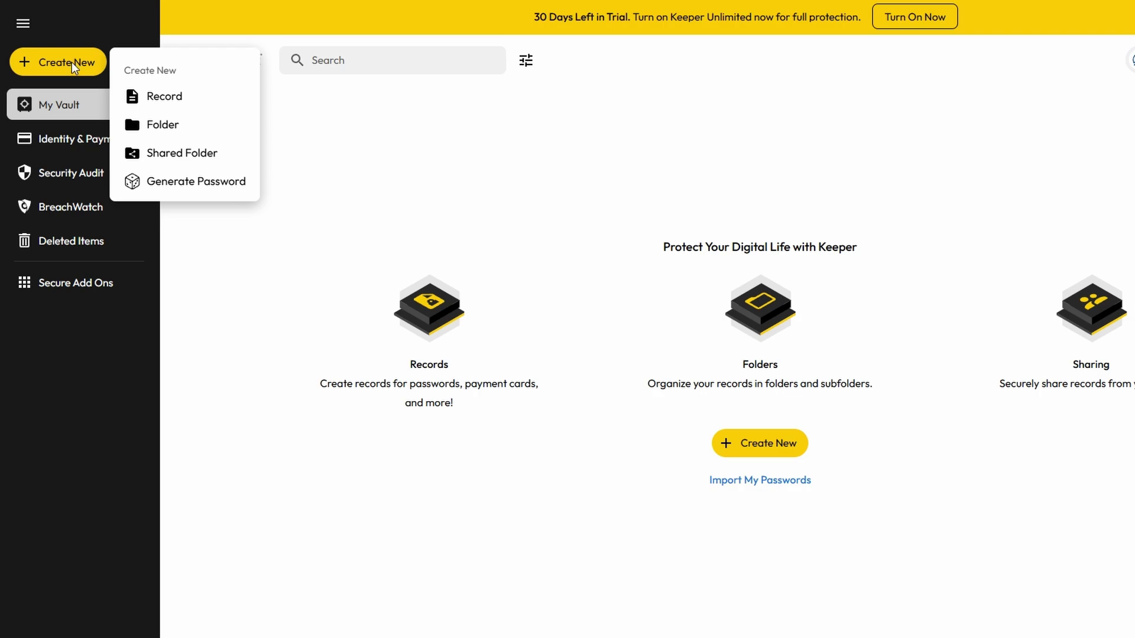
click(666, 426)
click(767, 446)
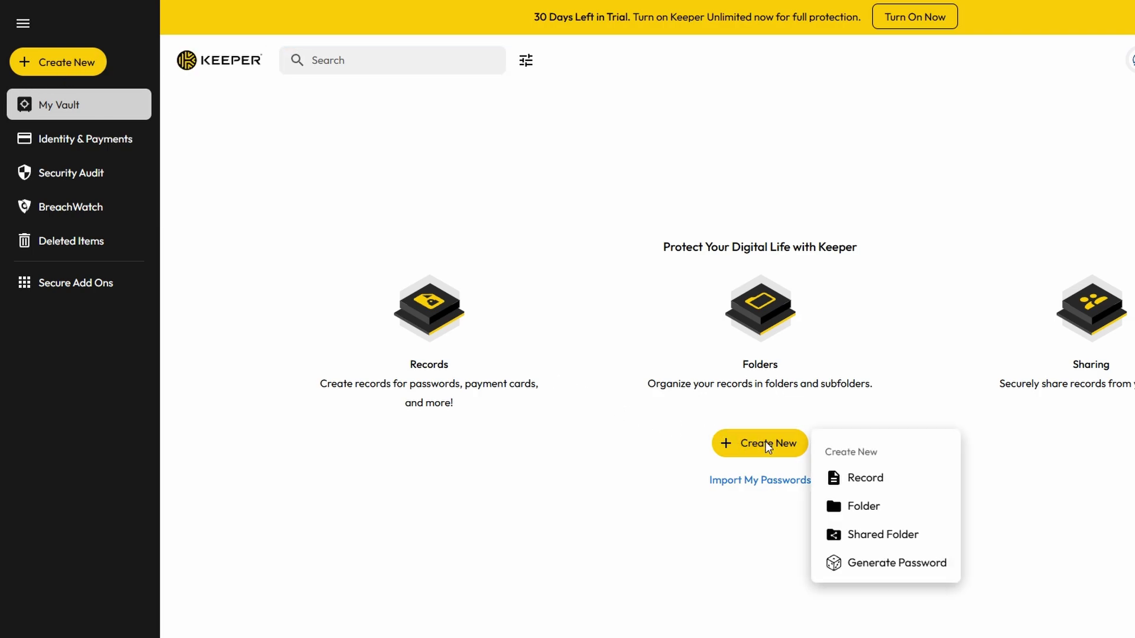
click(851, 470)
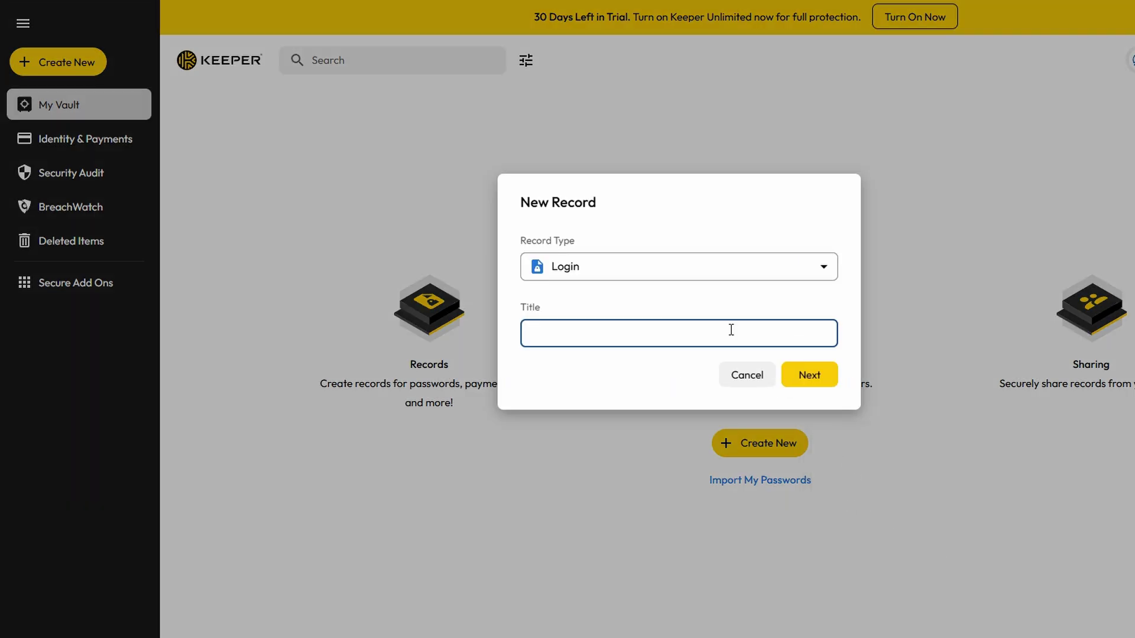
click(597, 272)
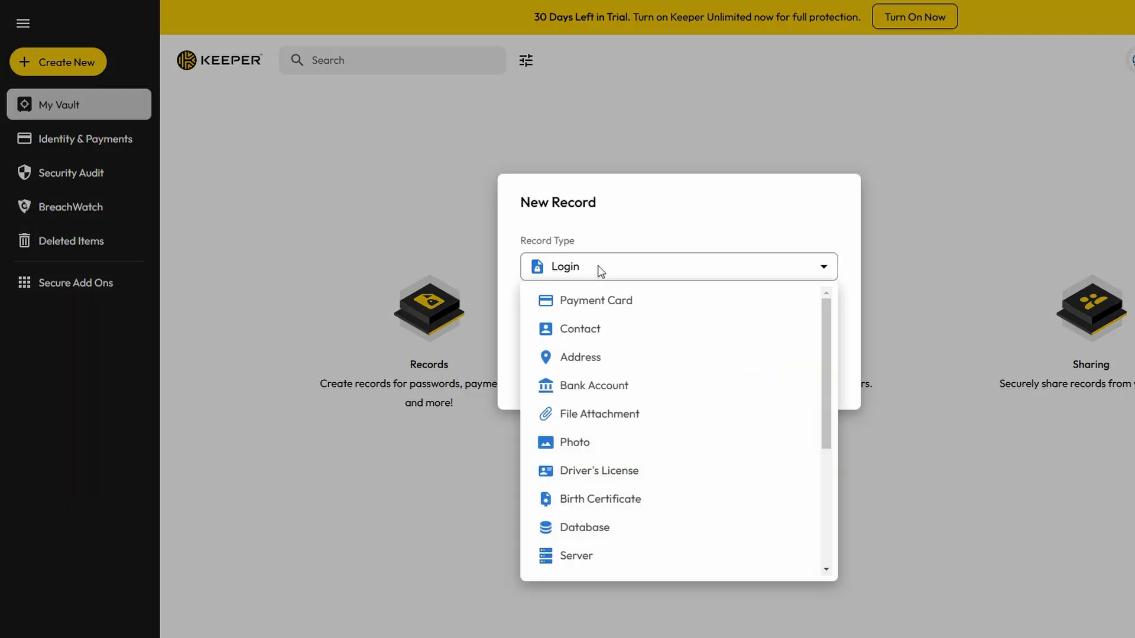
click(644, 232)
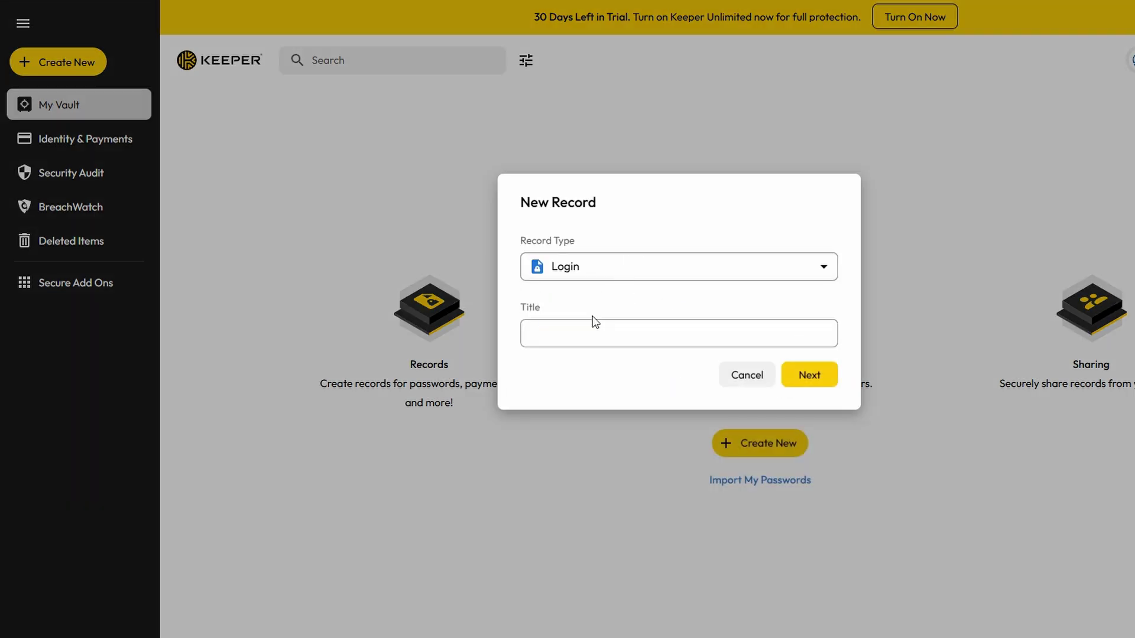
Step: Title the Login record Facebook and continue to its detail form to review the available fields
click(591, 332)
text(Fac)
click(585, 366)
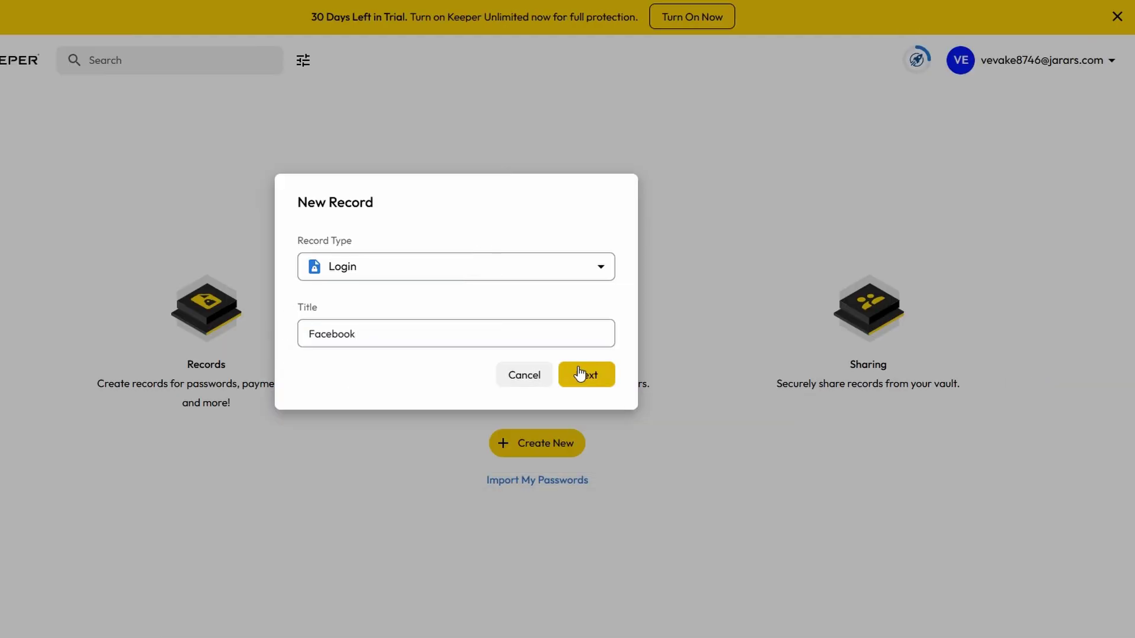
click(579, 373)
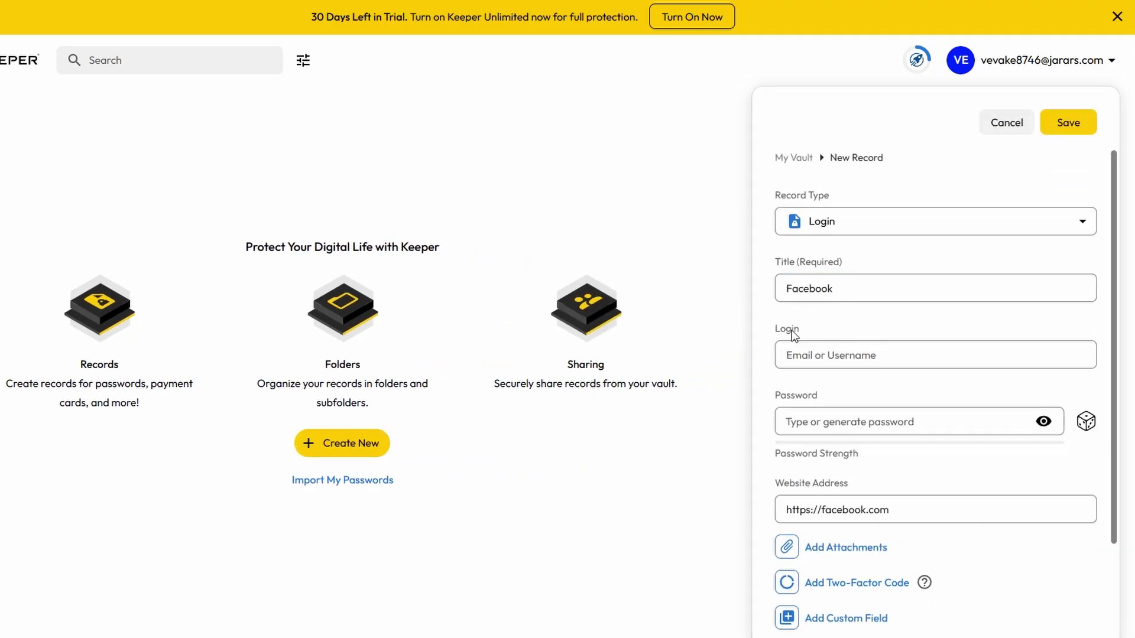
scroll(825, 369, down, 1)
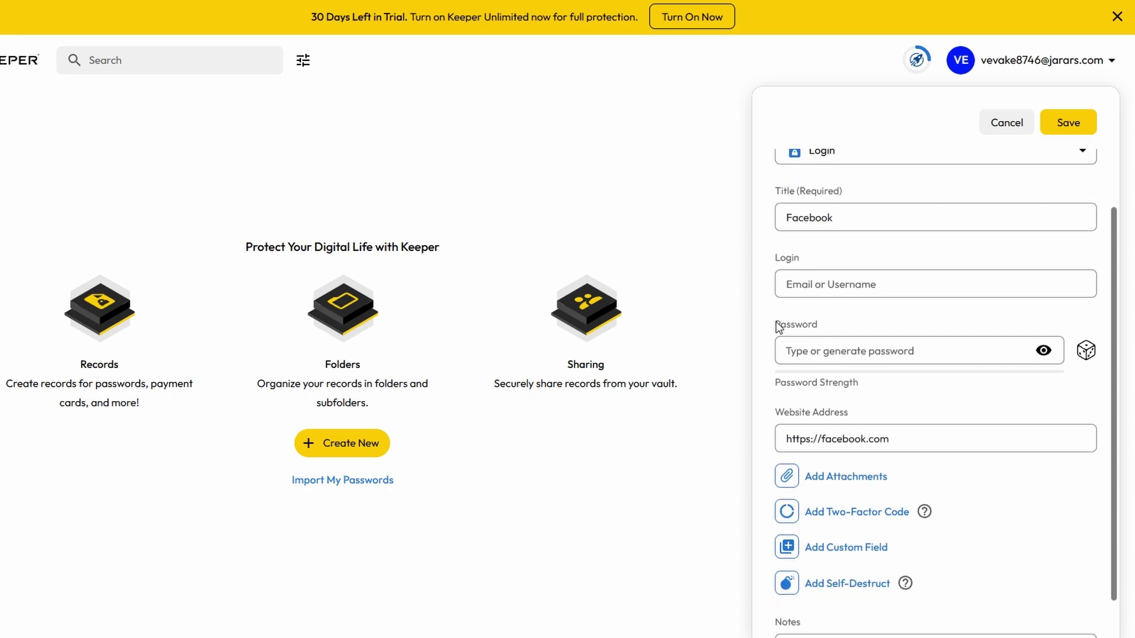
scroll(844, 290, up, 1)
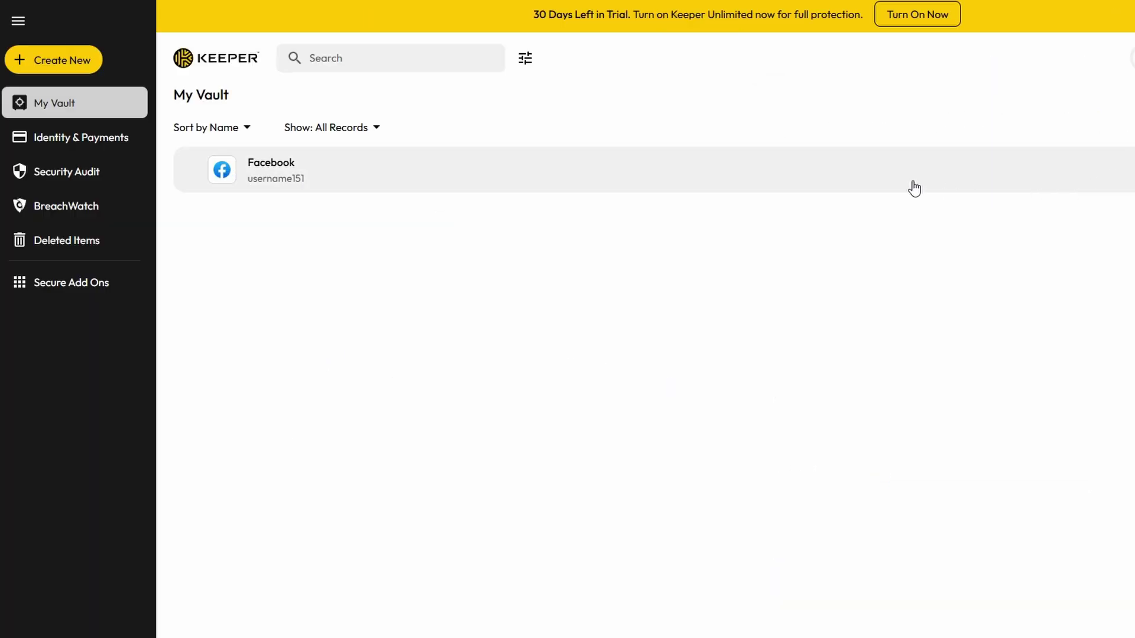
Step: Open the Facebook record's sharing settings and view the One-Time Share options
click(387, 171)
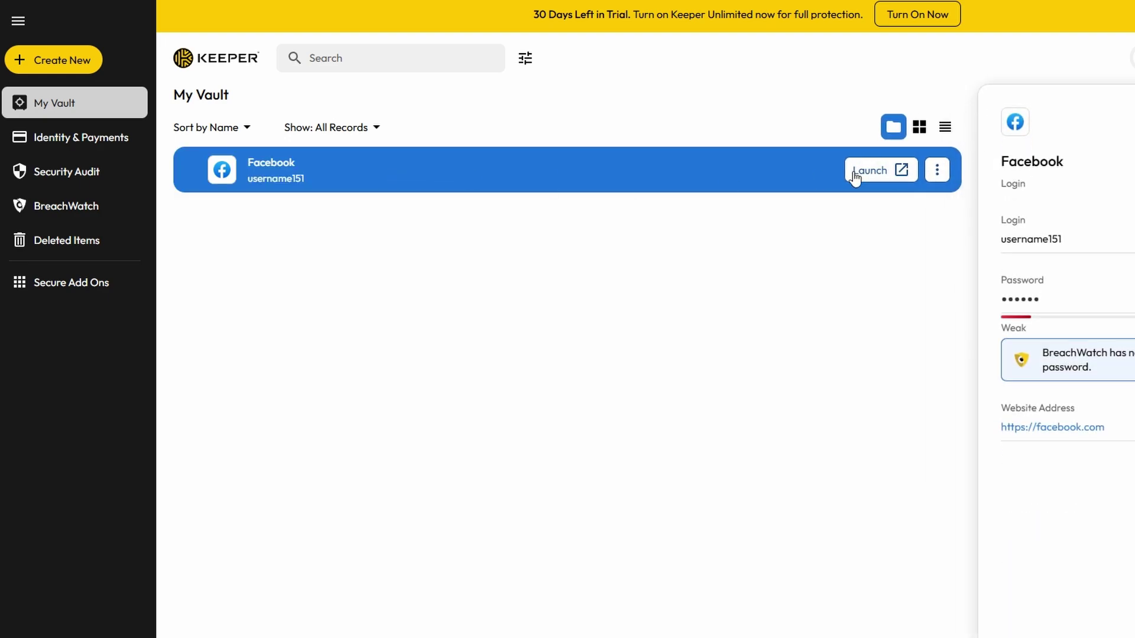
click(975, 122)
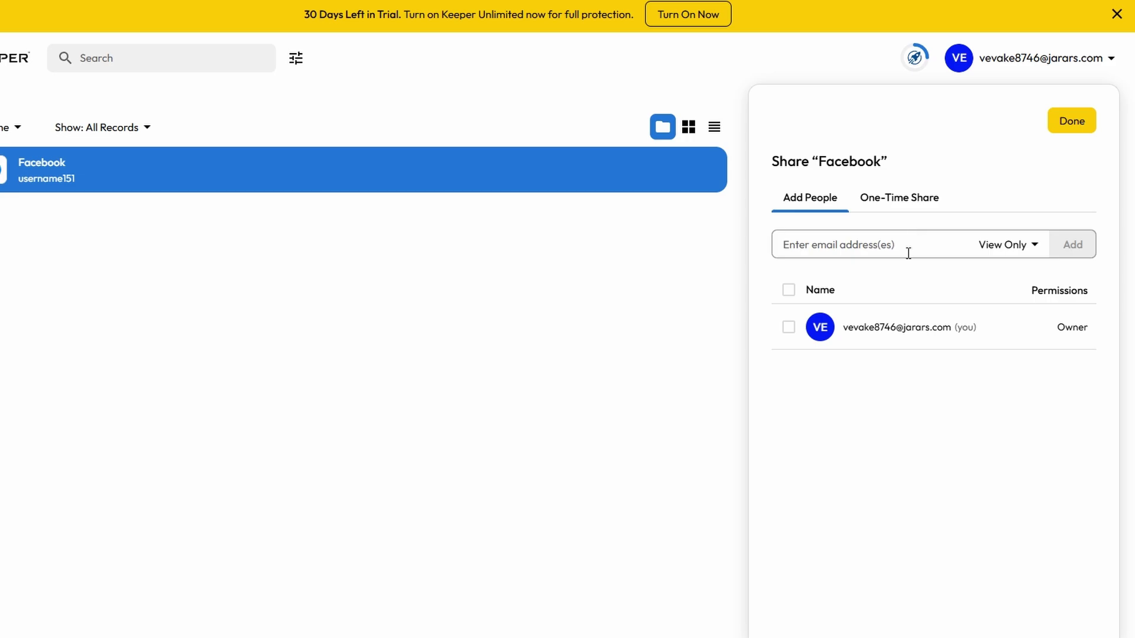
click(907, 201)
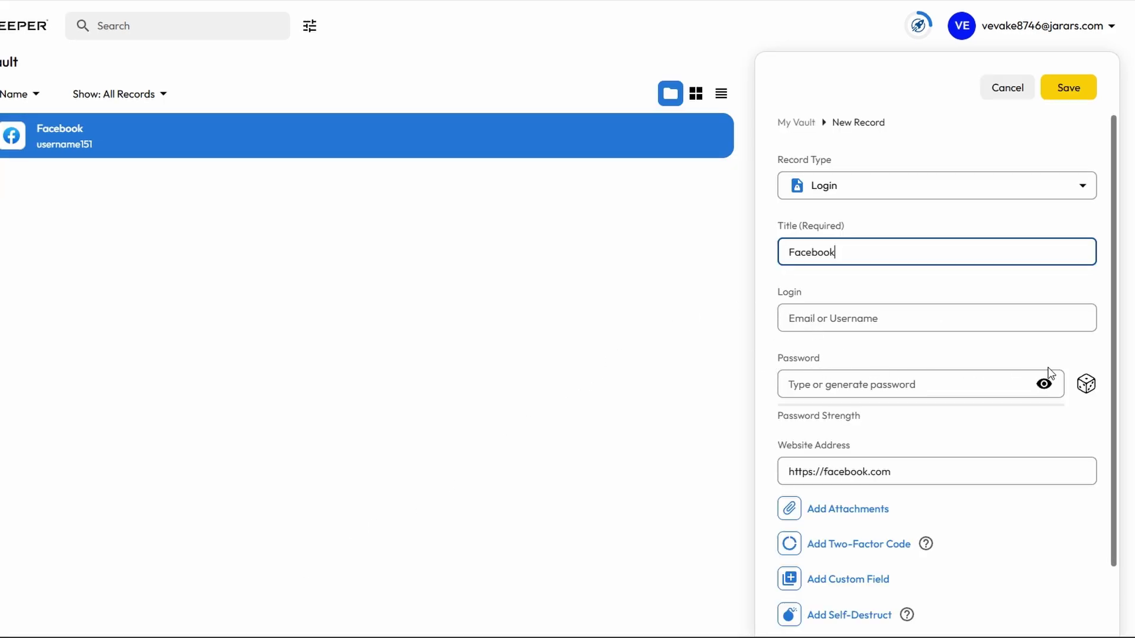
Step: Fill the new Facebook record's password field with a generated 31-character password and discard the unsaved record
click(1088, 385)
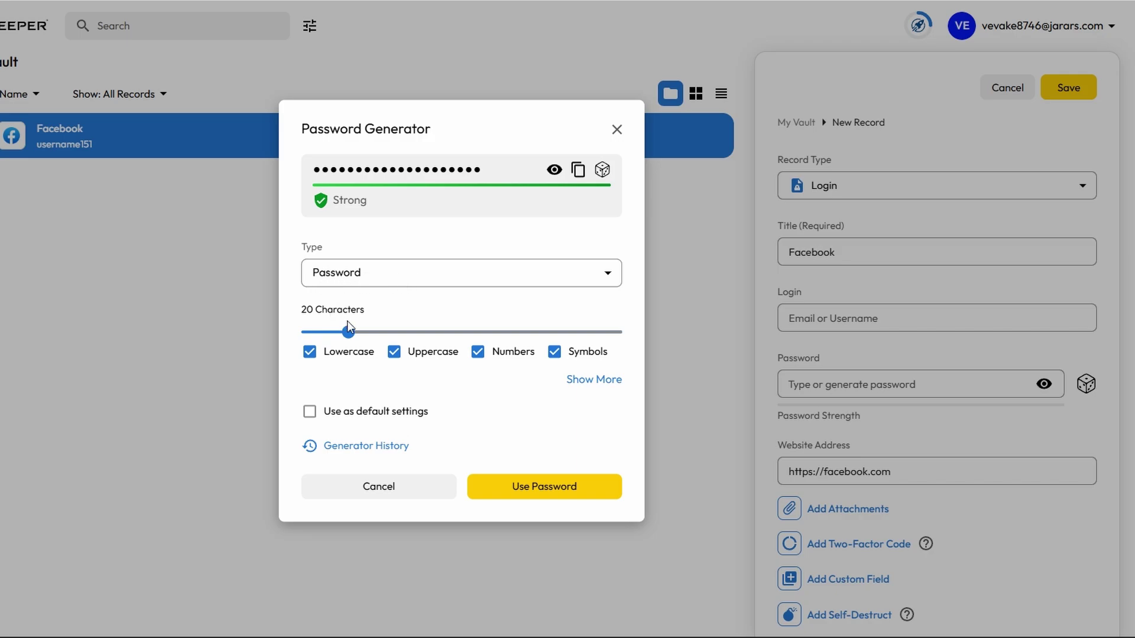
drag(348, 328, 387, 345)
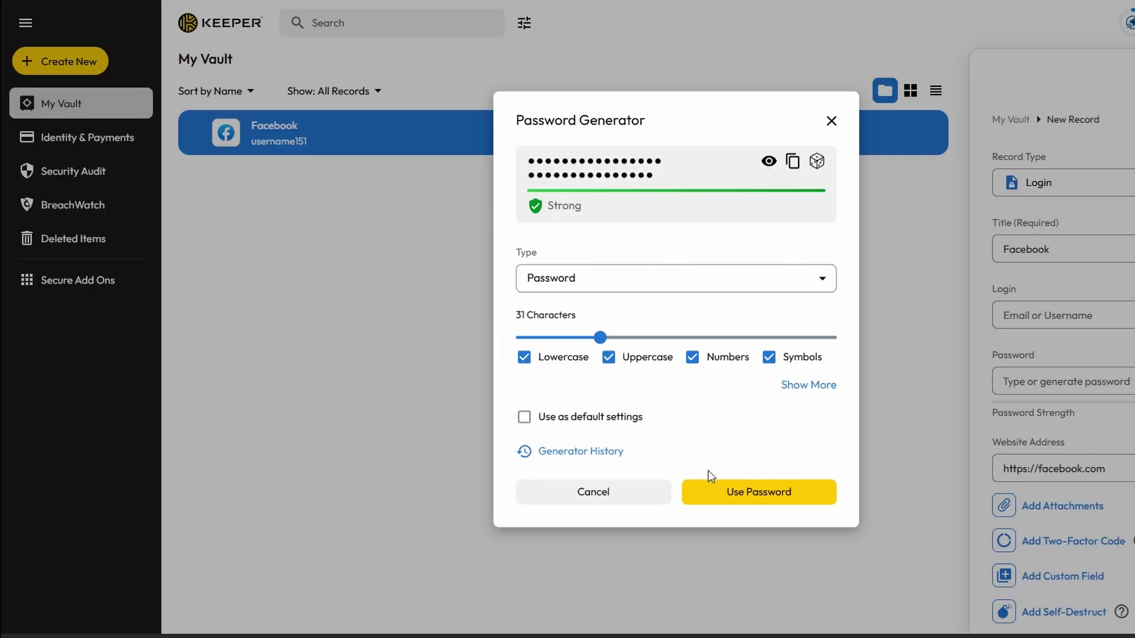
click(771, 498)
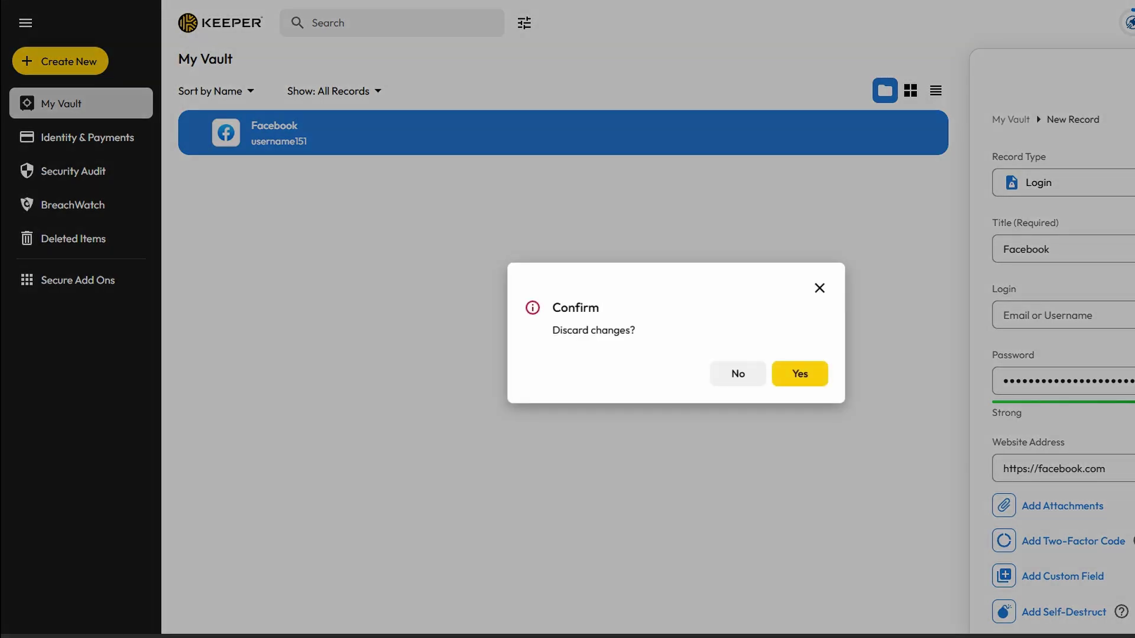
click(803, 374)
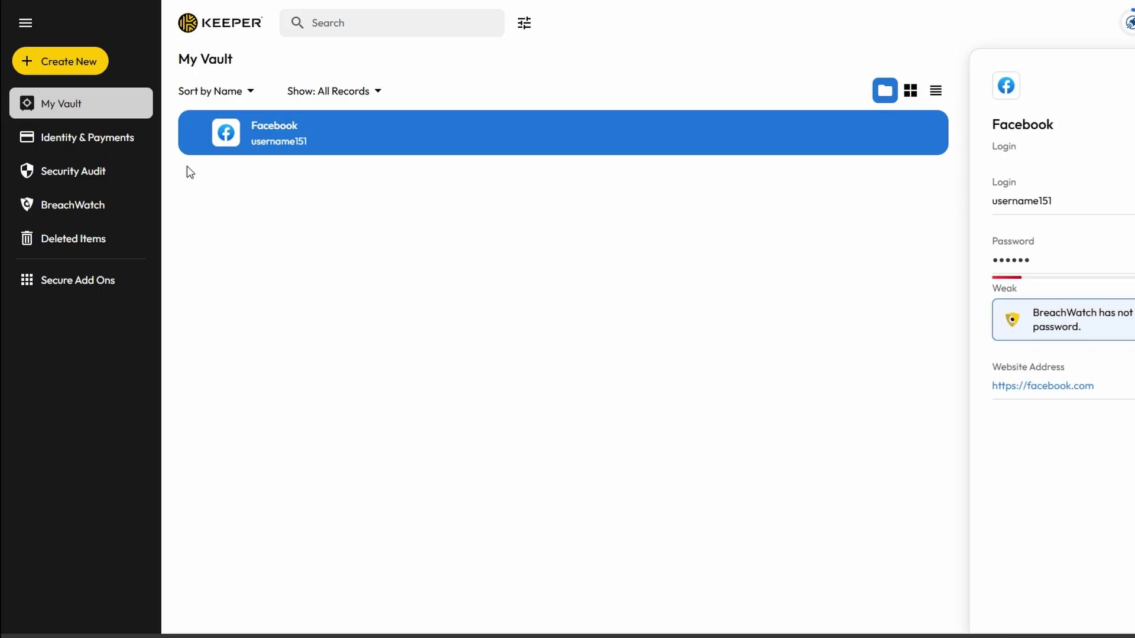
Step: Run a BreachWatch scan of the vault and read the explanation of Records at Risk
click(65, 207)
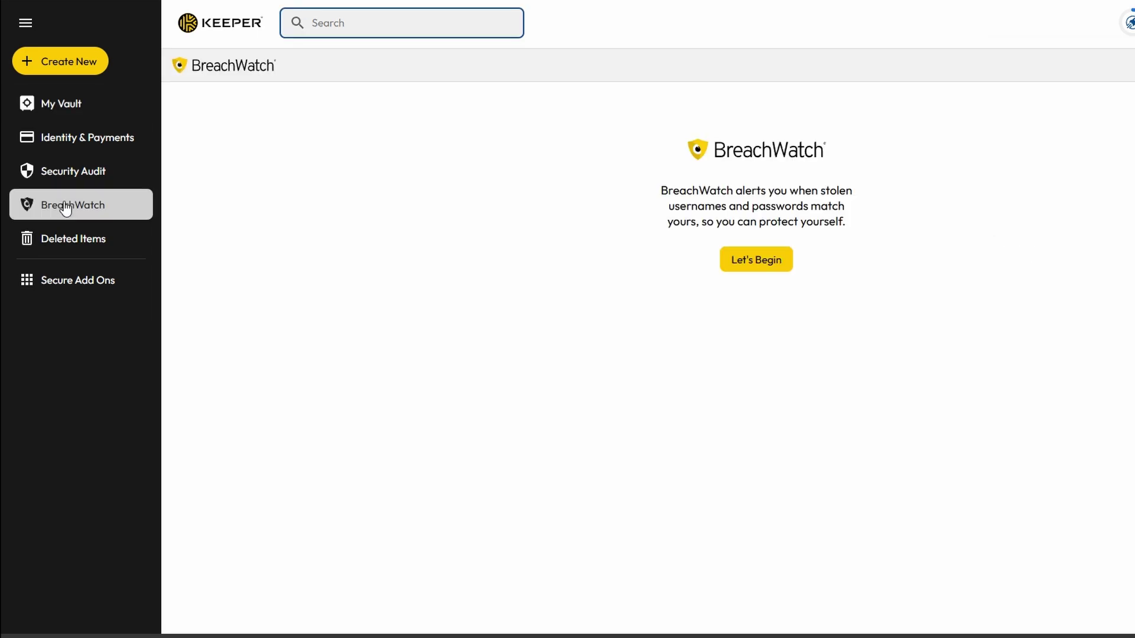
click(744, 260)
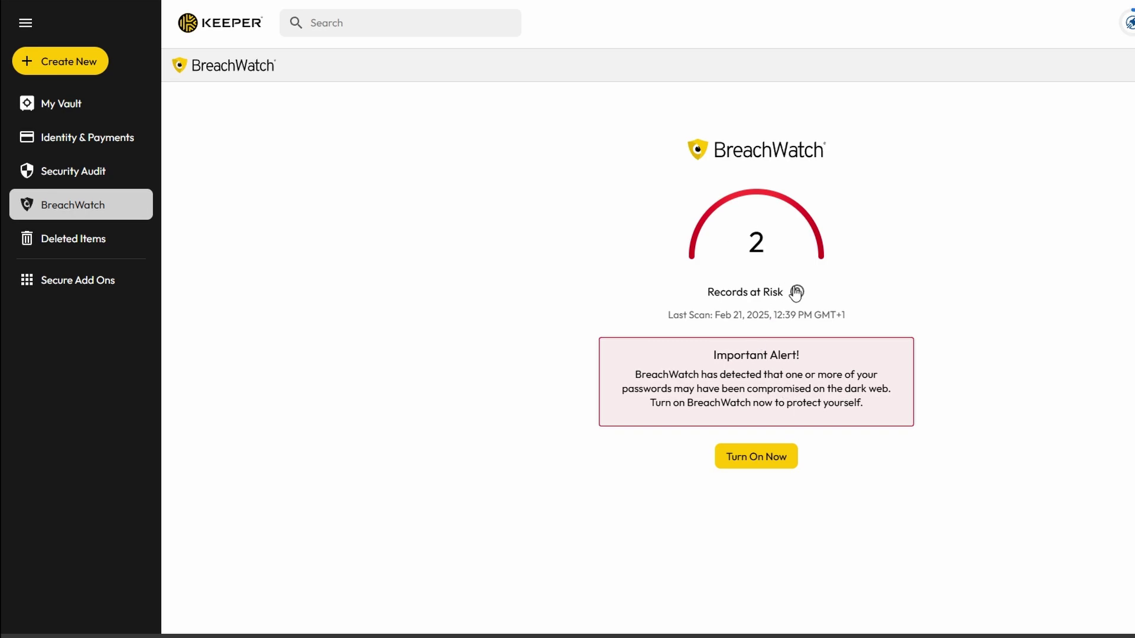
mouse_move(796, 293)
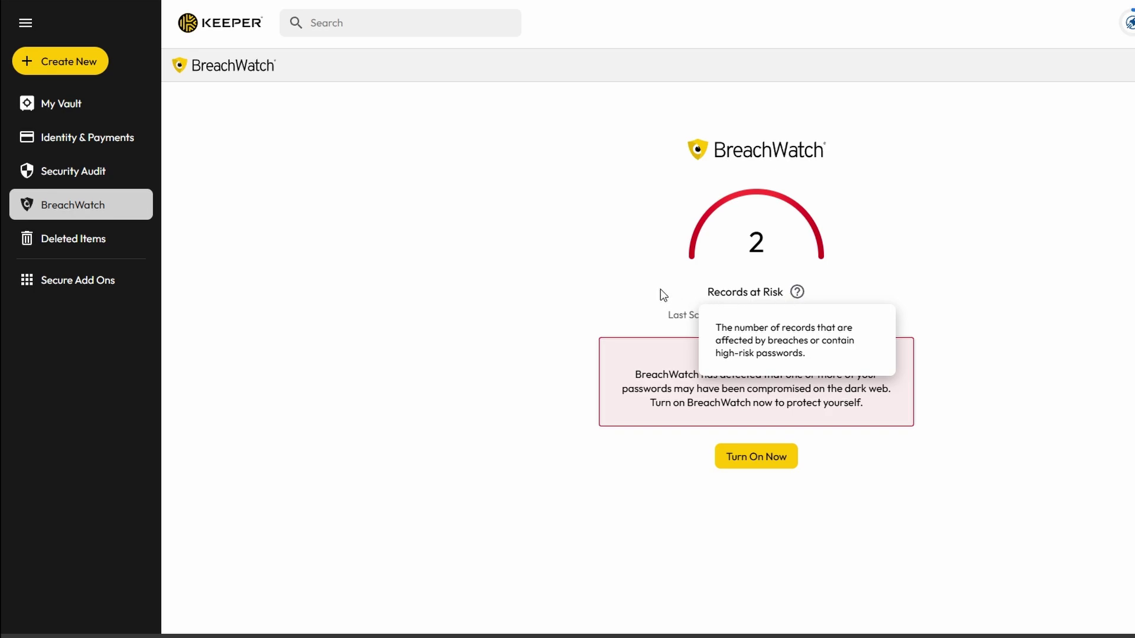
Step: Return to My Vault and view the saved Facebook record's details
click(57, 109)
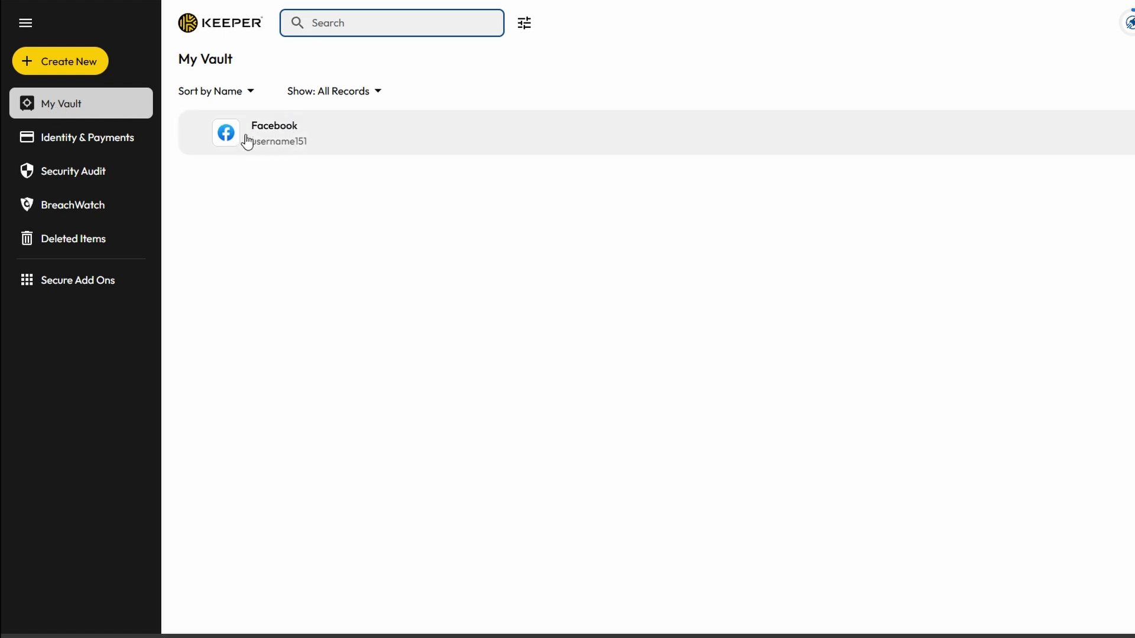
click(291, 142)
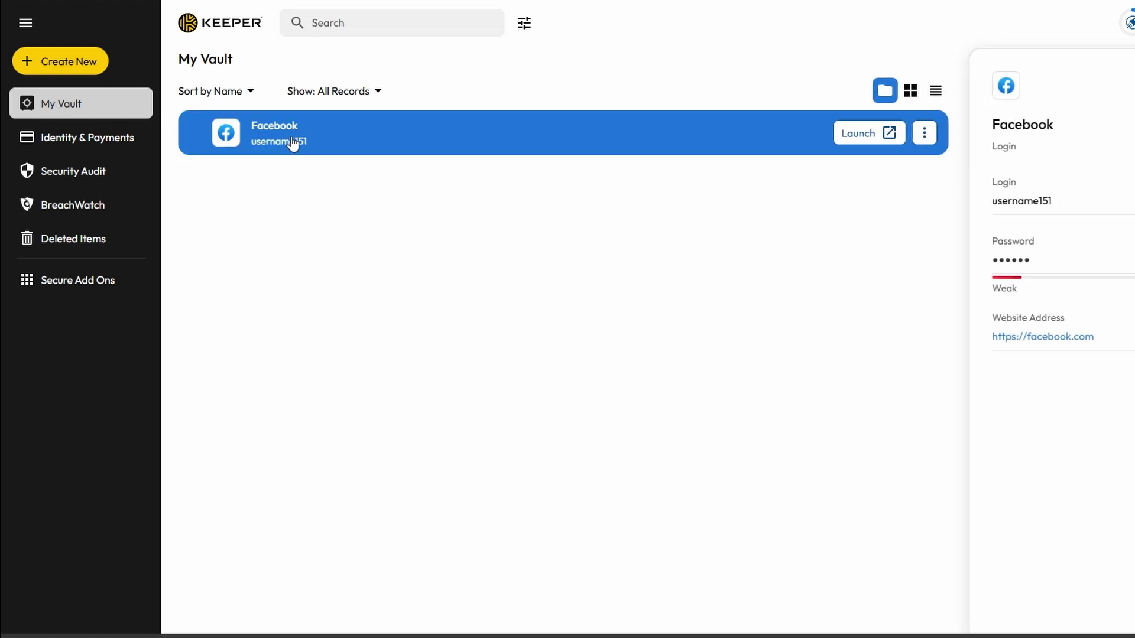
key(Escape)
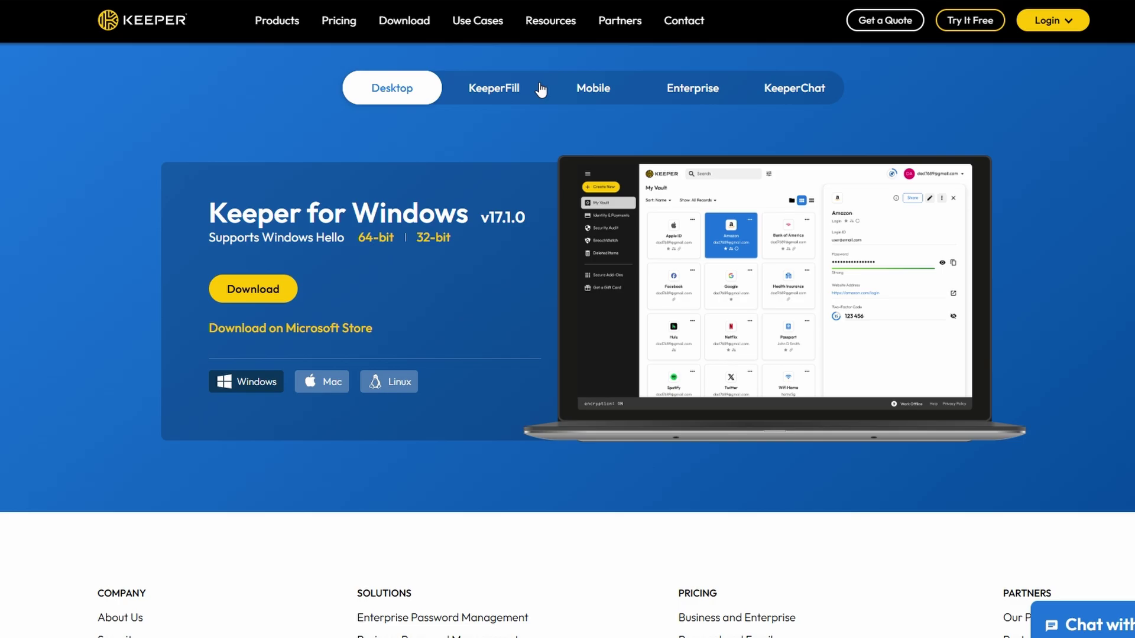
Step: Review the Mobile, Enterprise and KeeperChat download options on Keeper's download page
click(591, 88)
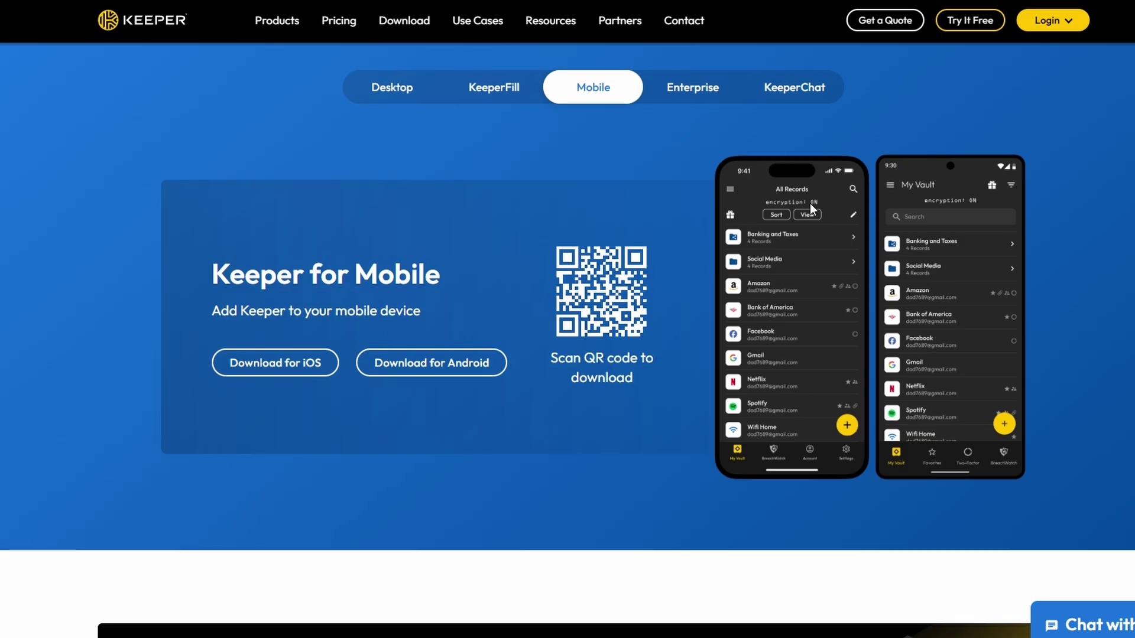
scroll(809, 204, down, 8)
scroll(810, 204, up, 7)
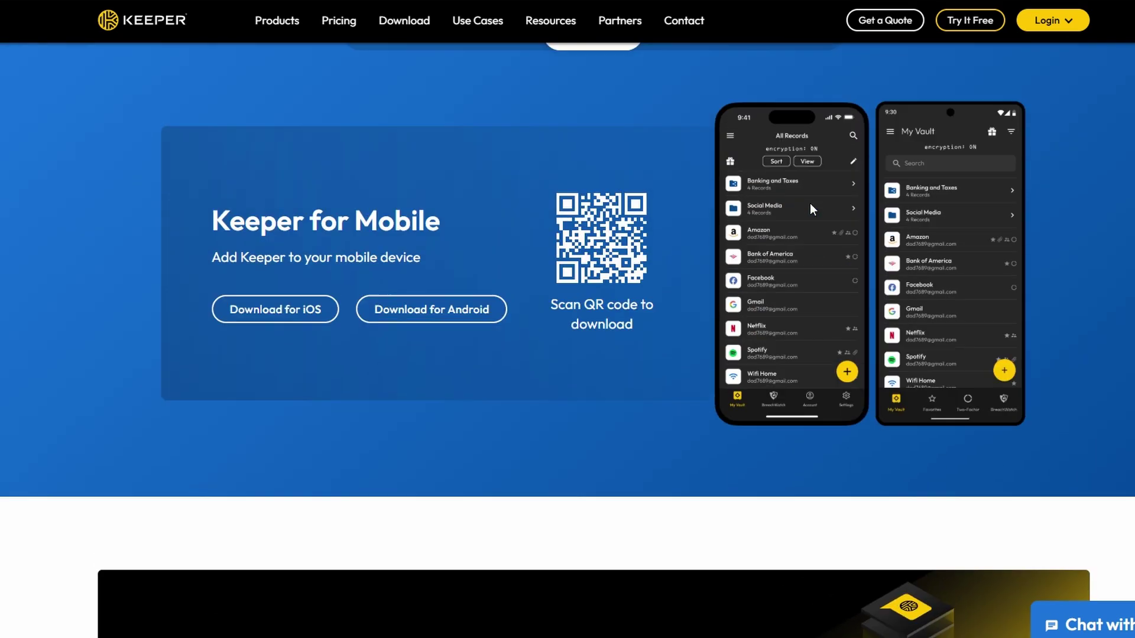
scroll(809, 203, up, 1)
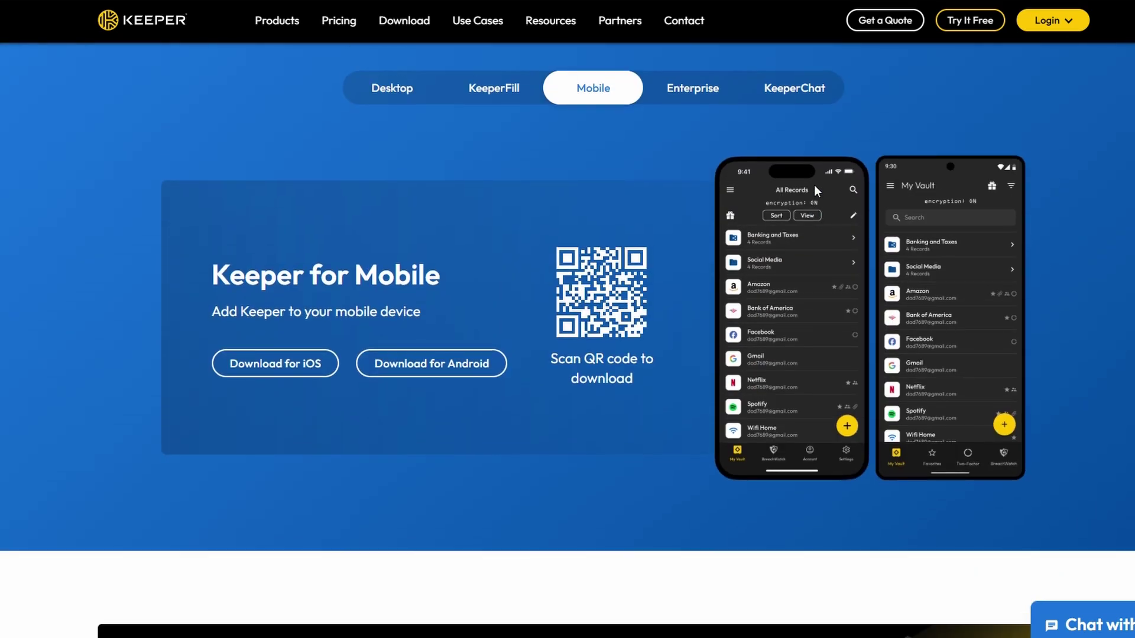
click(699, 90)
click(800, 102)
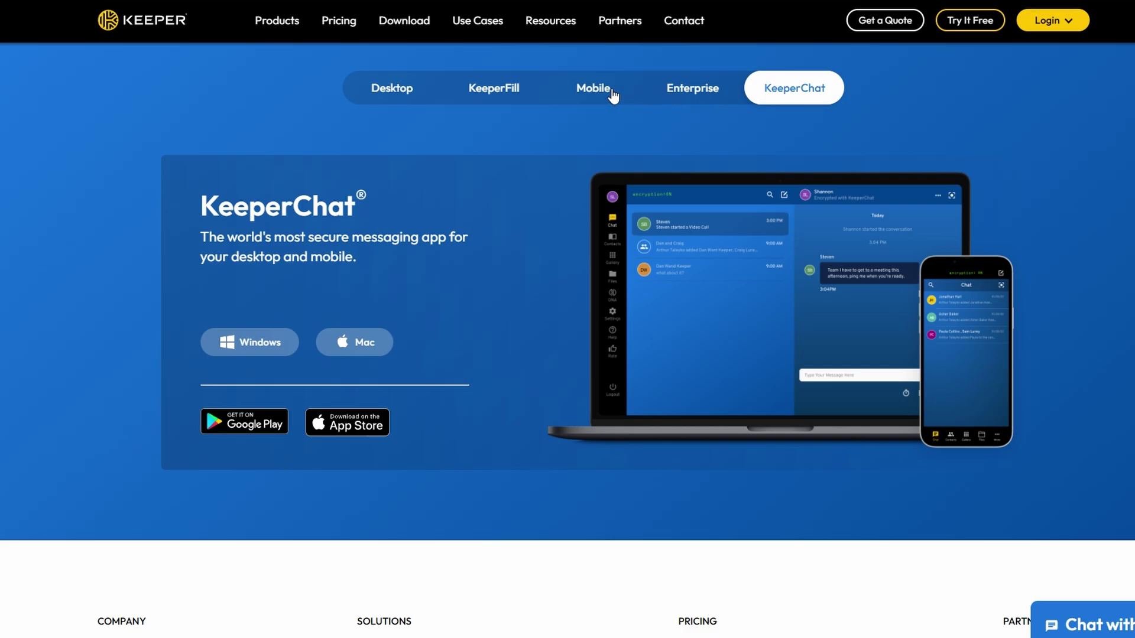
Step: Look through the promotional screenshots in Keeper Password Manager's Google Play listing and close the image viewer
click(523, 89)
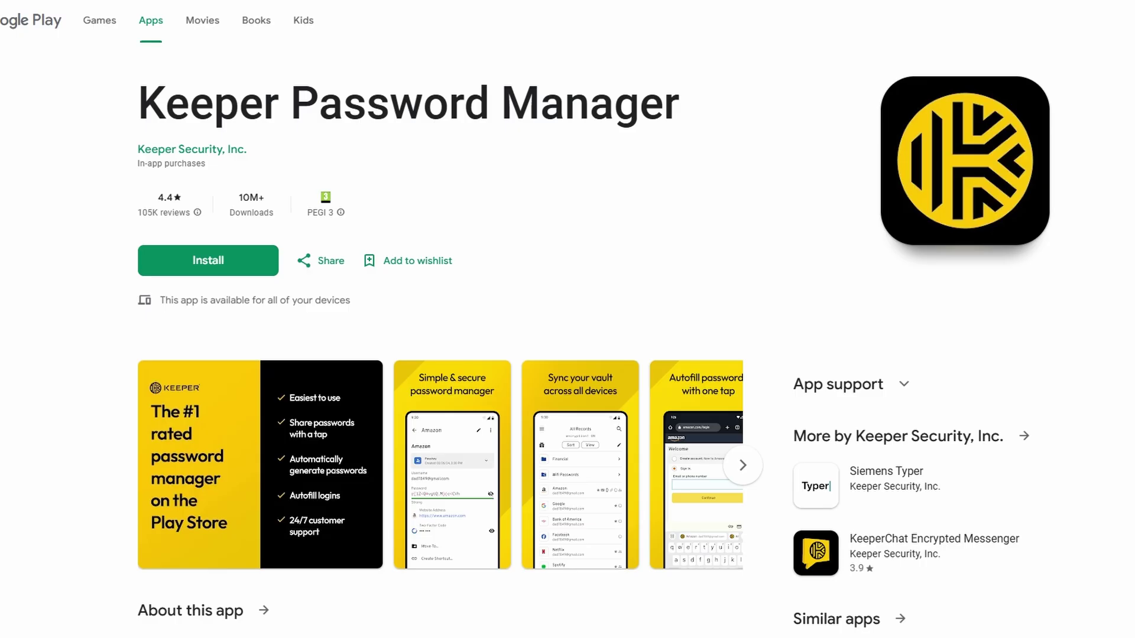
click(222, 448)
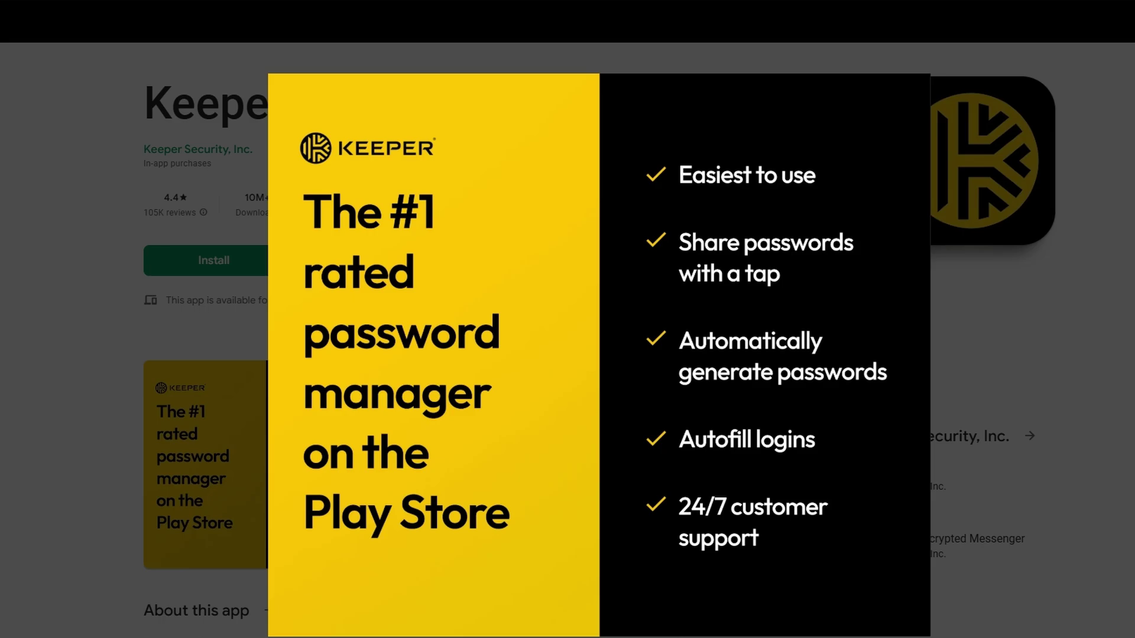
key(Right)
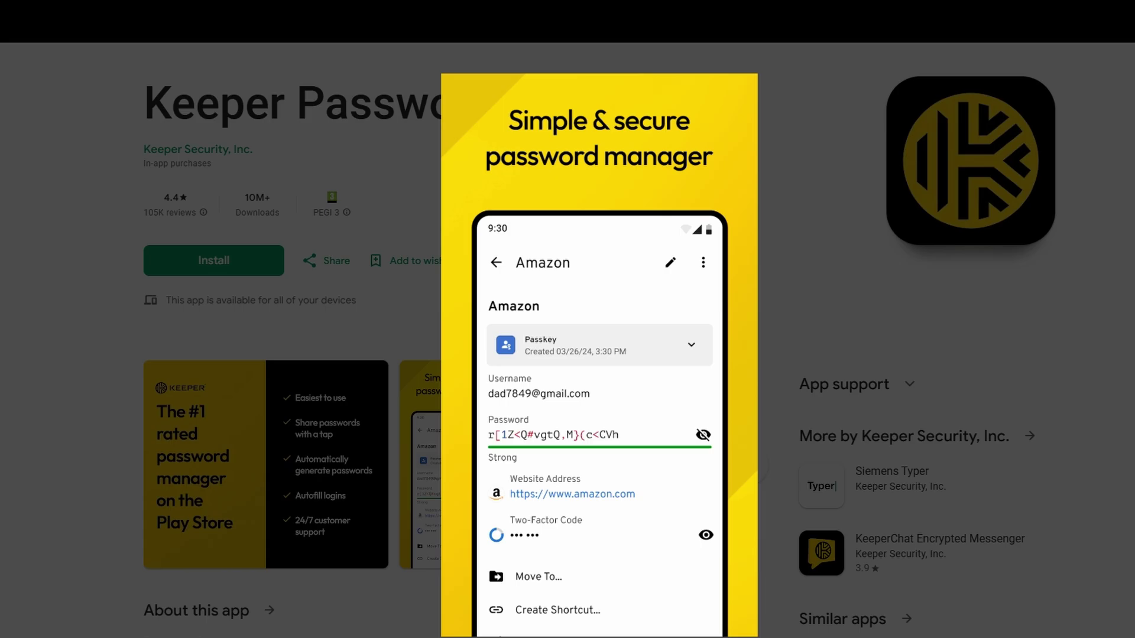
key(Right)
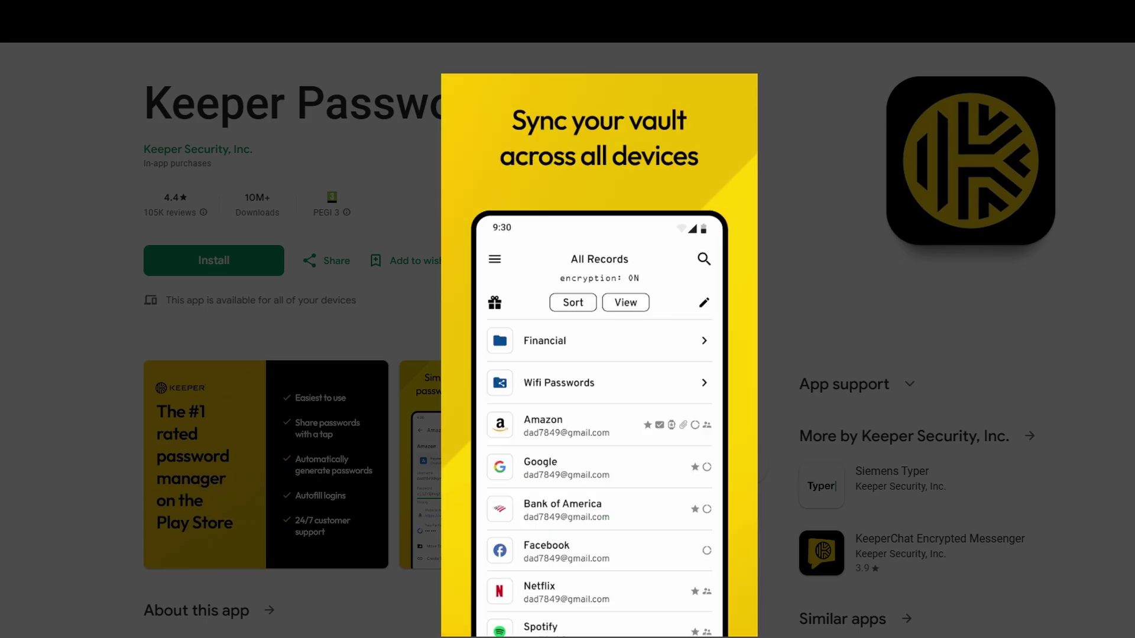
key(Right)
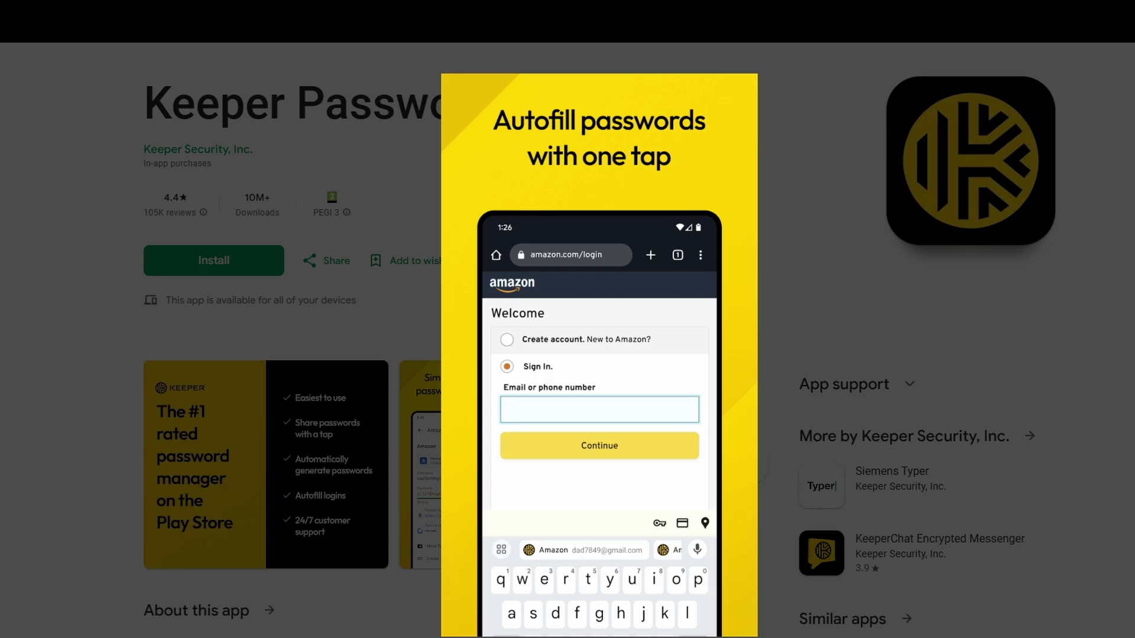
key(Right)
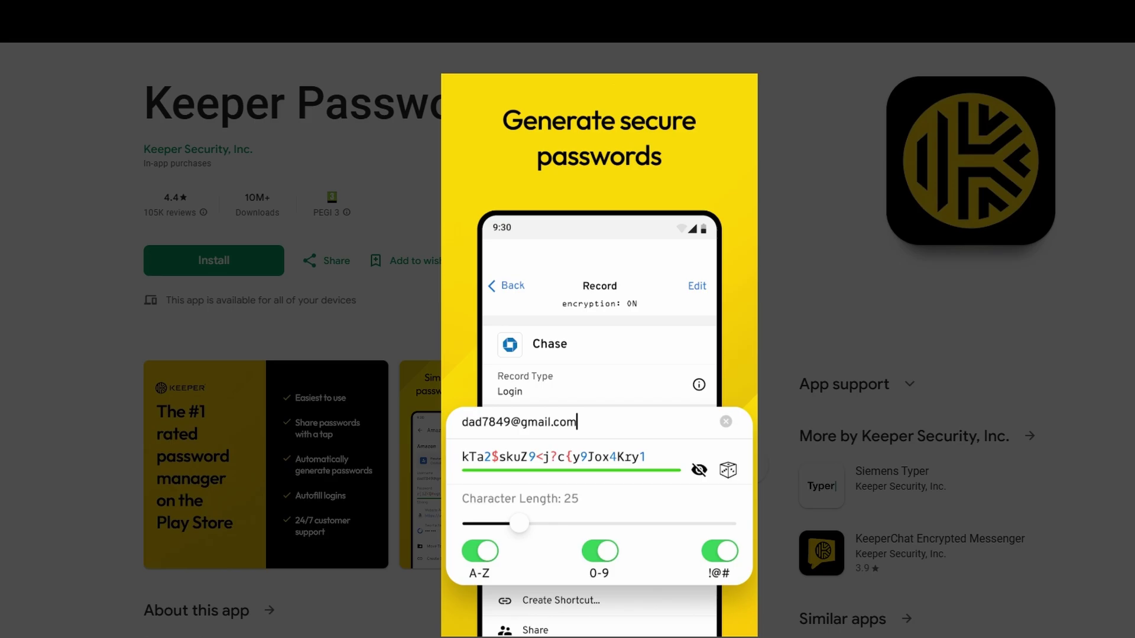
key(Right)
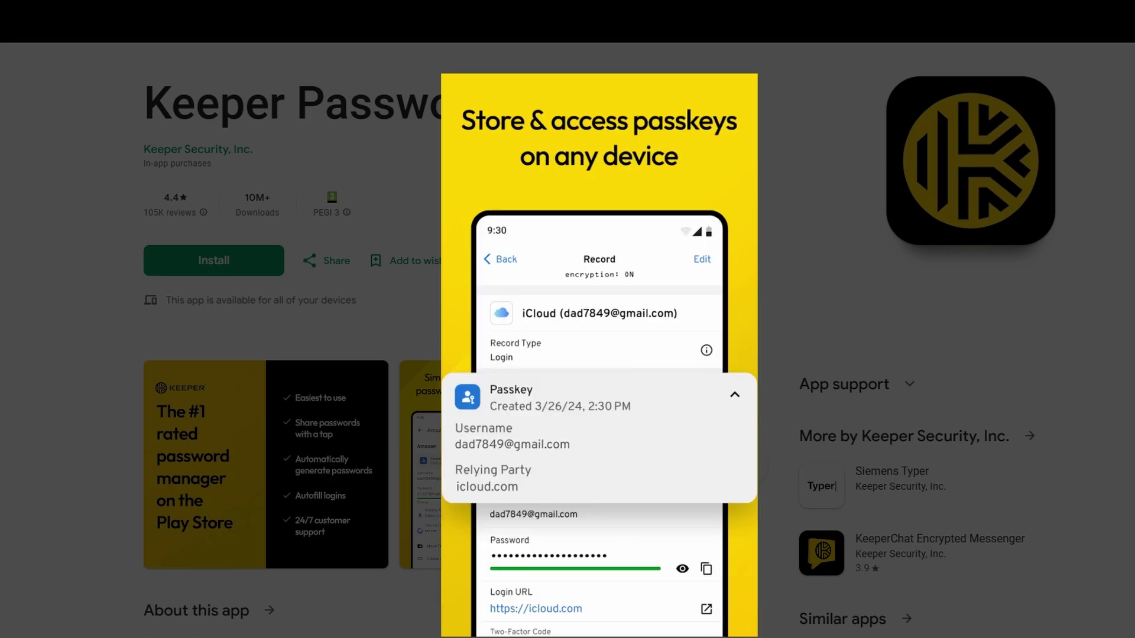
key(Right)
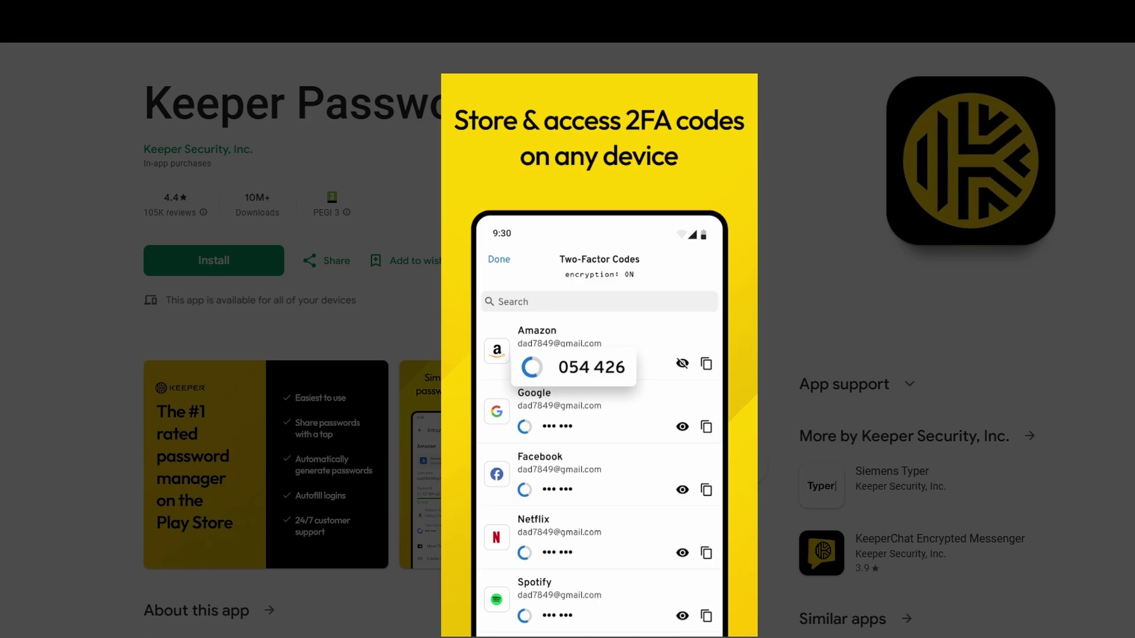
key(Right)
key(Right)
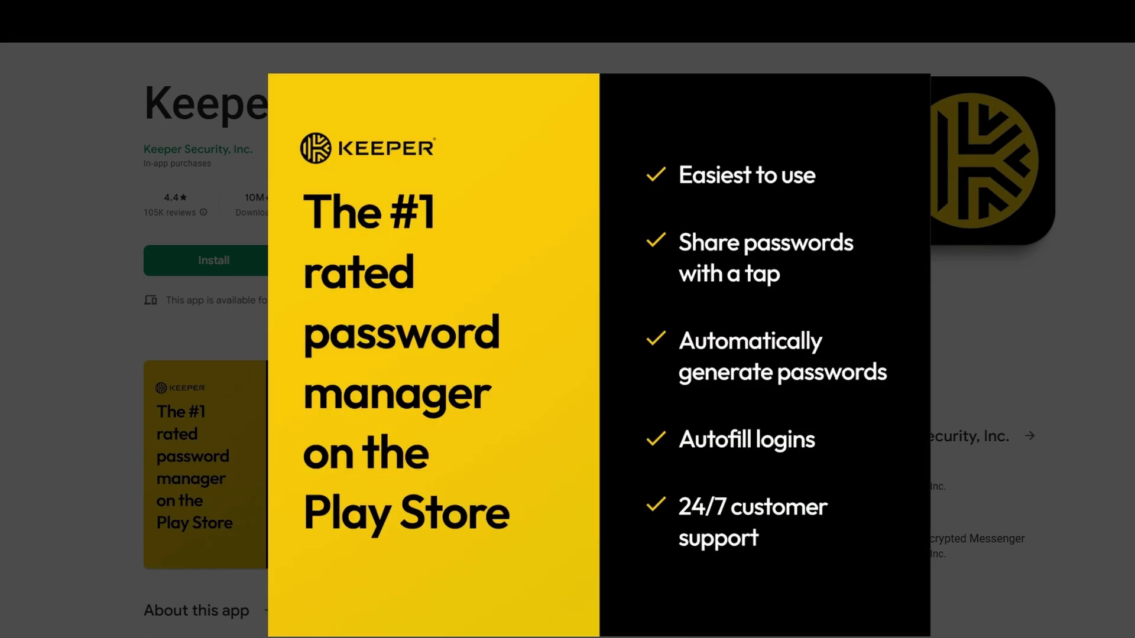
click(1056, 261)
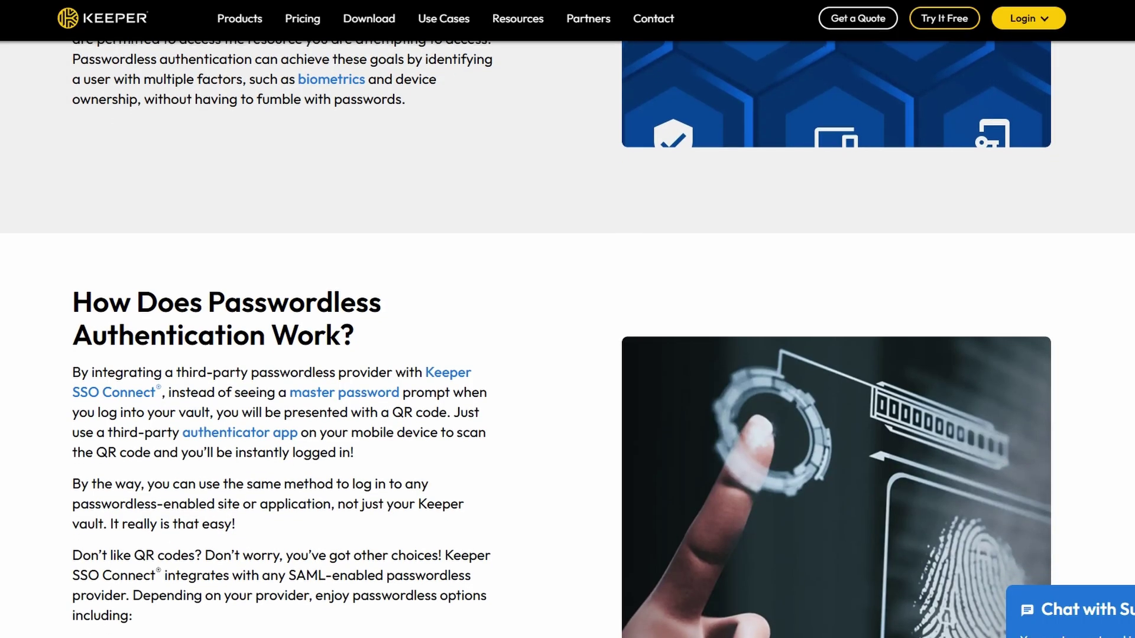
Step: Read how passwordless authentication works, its safety, authentication factors, difference from MFA/2FA and benefits on Keeper's website
scroll(568, 339, down, 3)
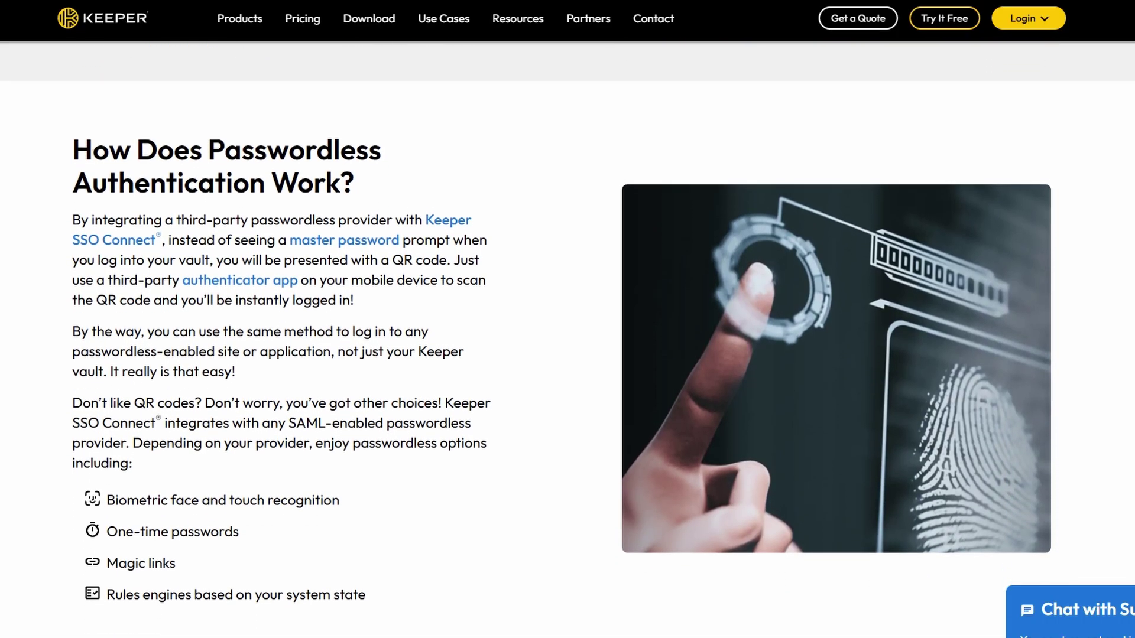
scroll(567, 339, down, 3)
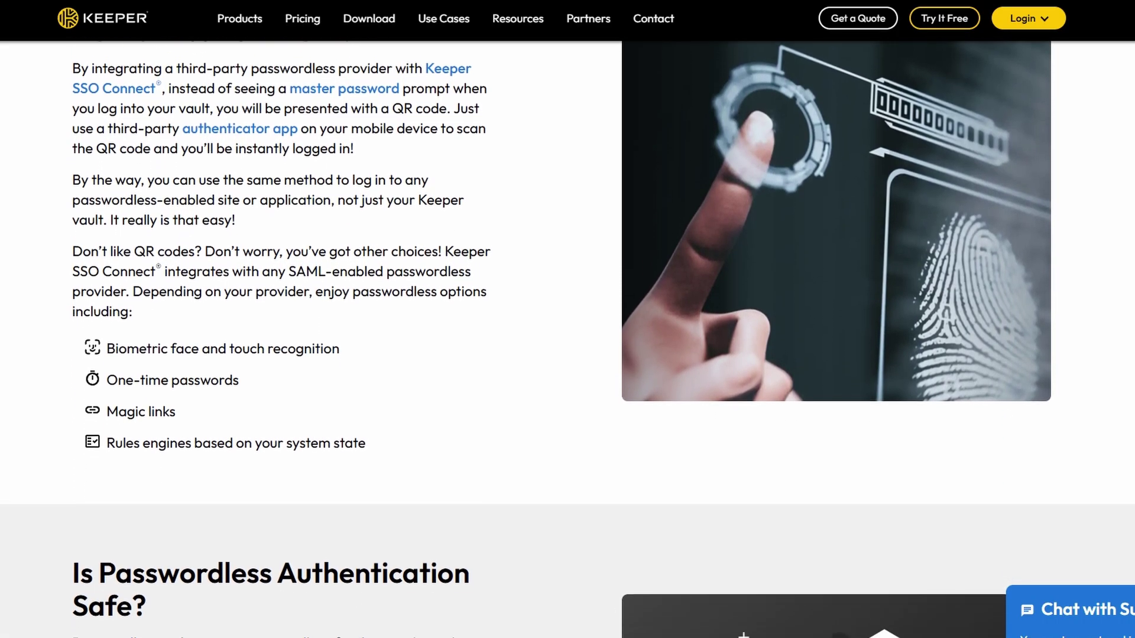
scroll(567, 340, down, 3)
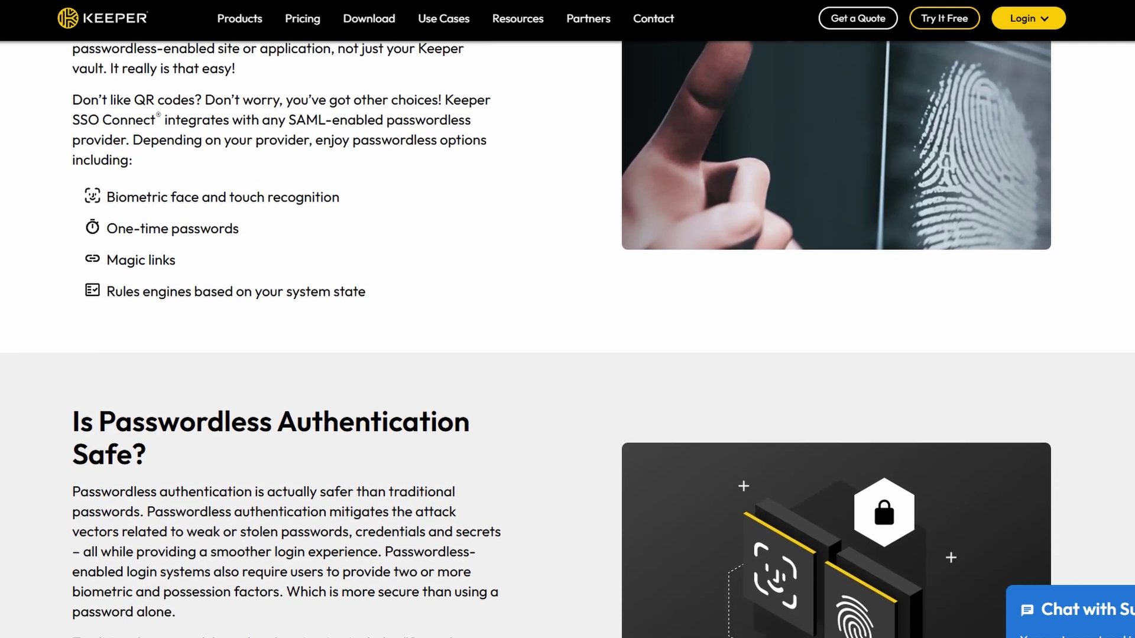
scroll(567, 339, down, 3)
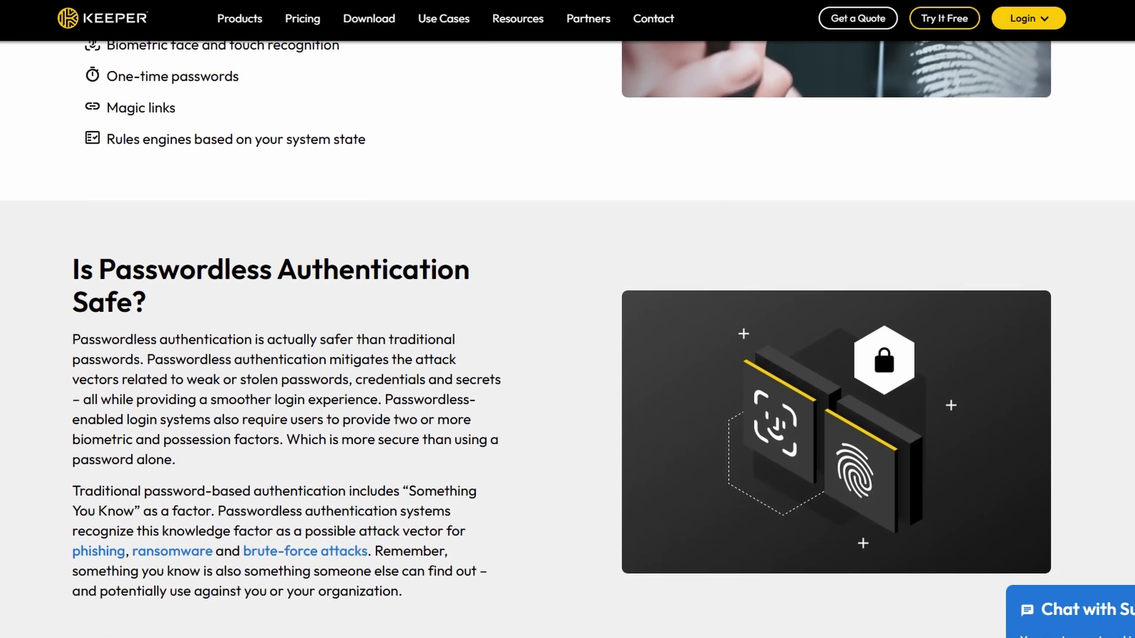
scroll(567, 340, down, 3)
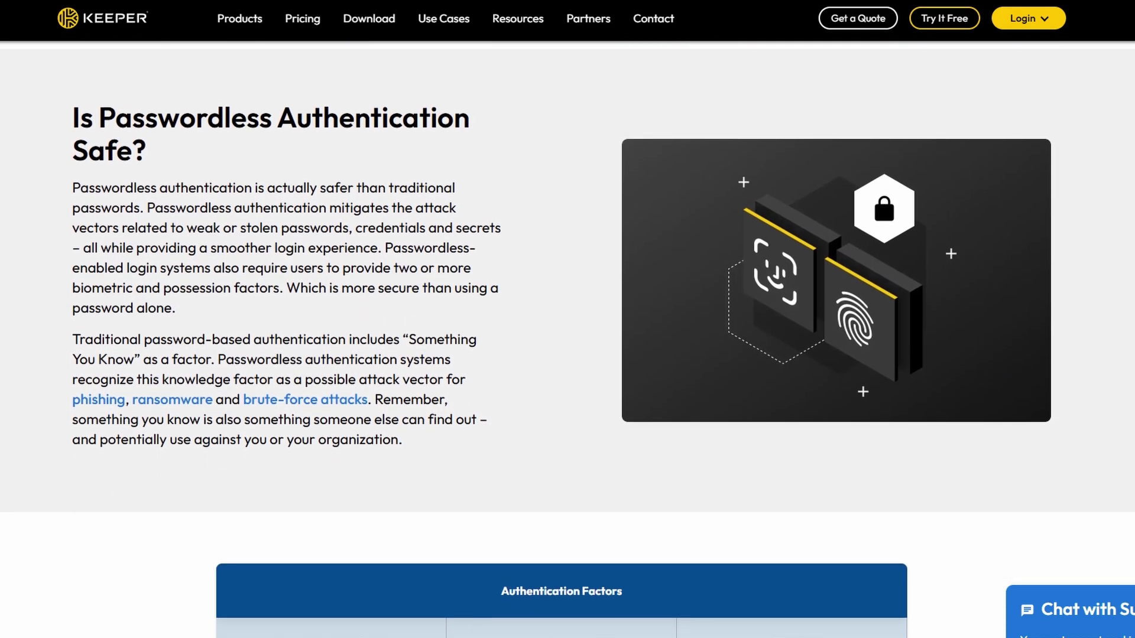
scroll(567, 340, down, 3)
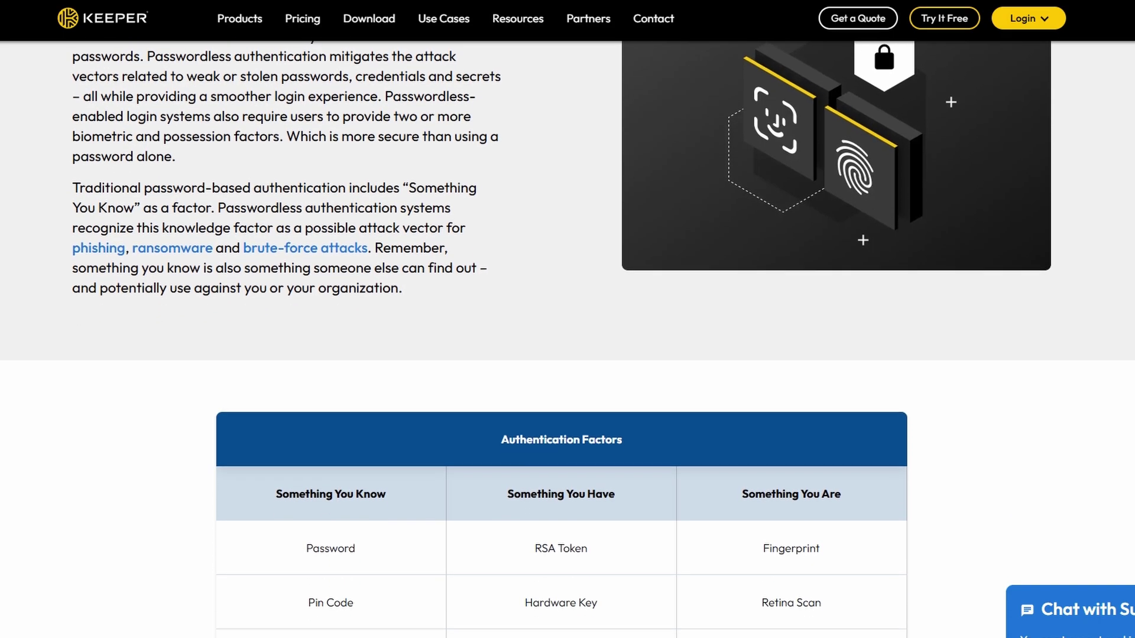
scroll(567, 340, down, 3)
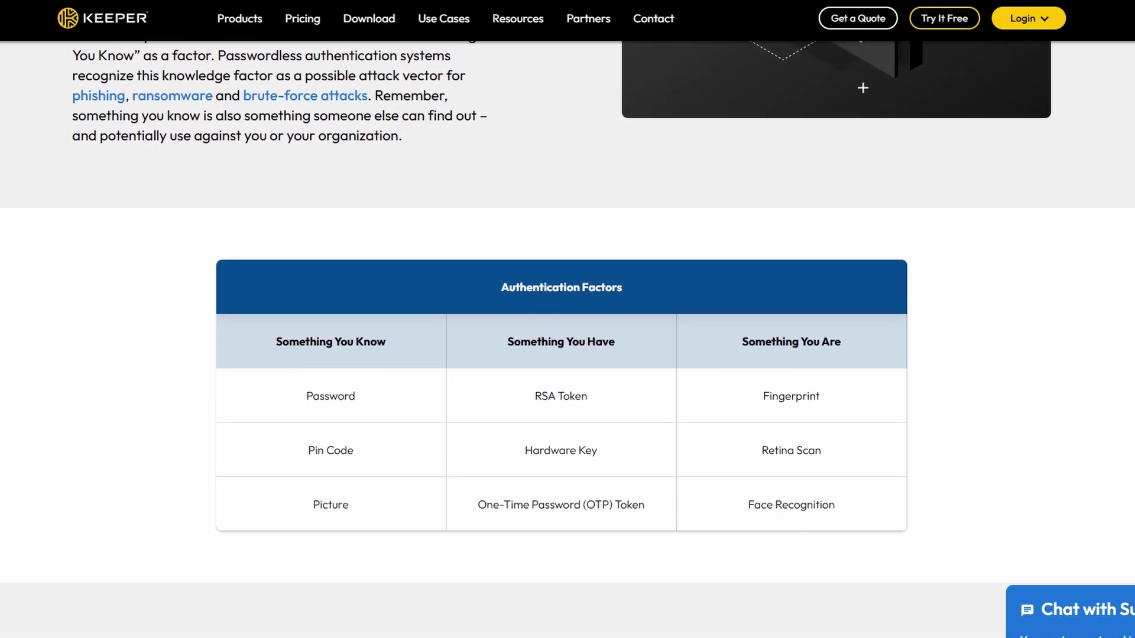
scroll(567, 340, down, 3)
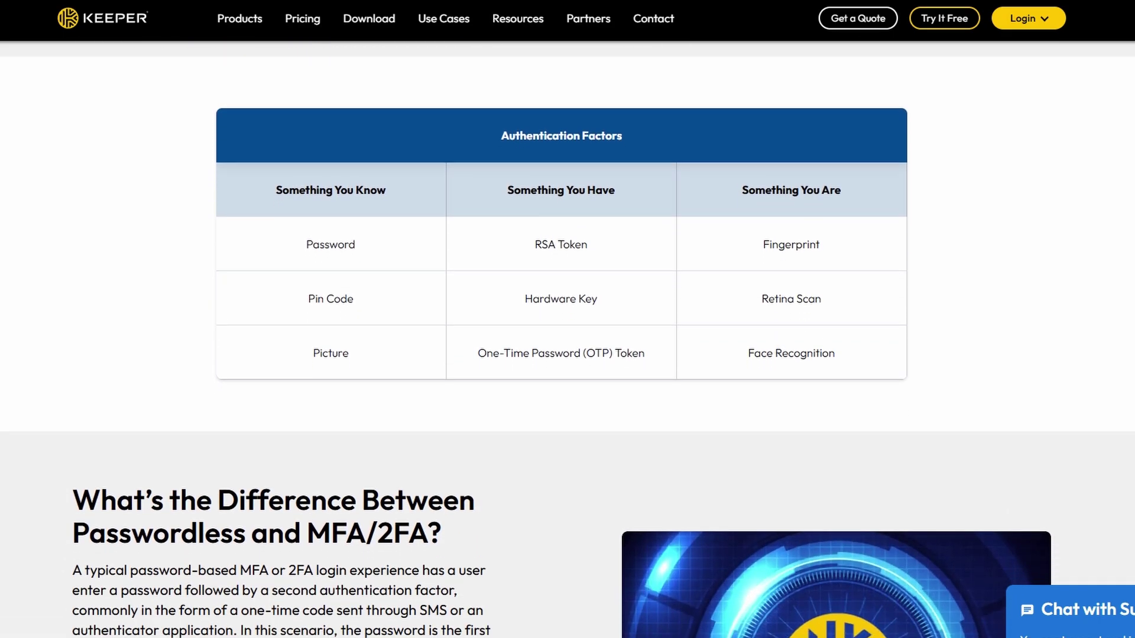
scroll(567, 340, down, 3)
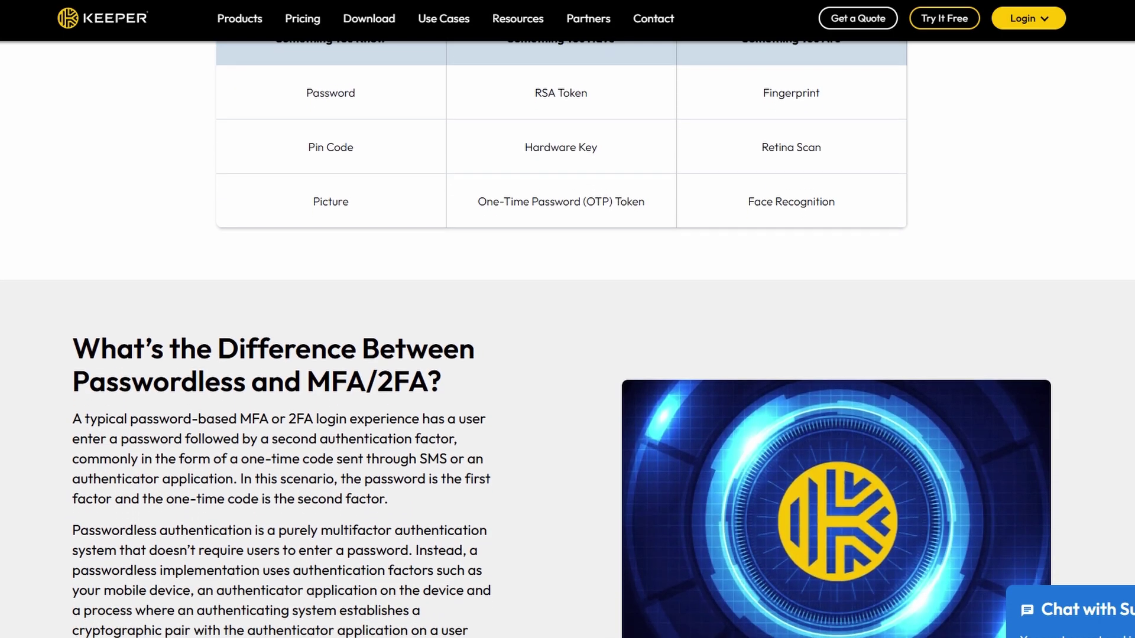
scroll(567, 340, down, 1)
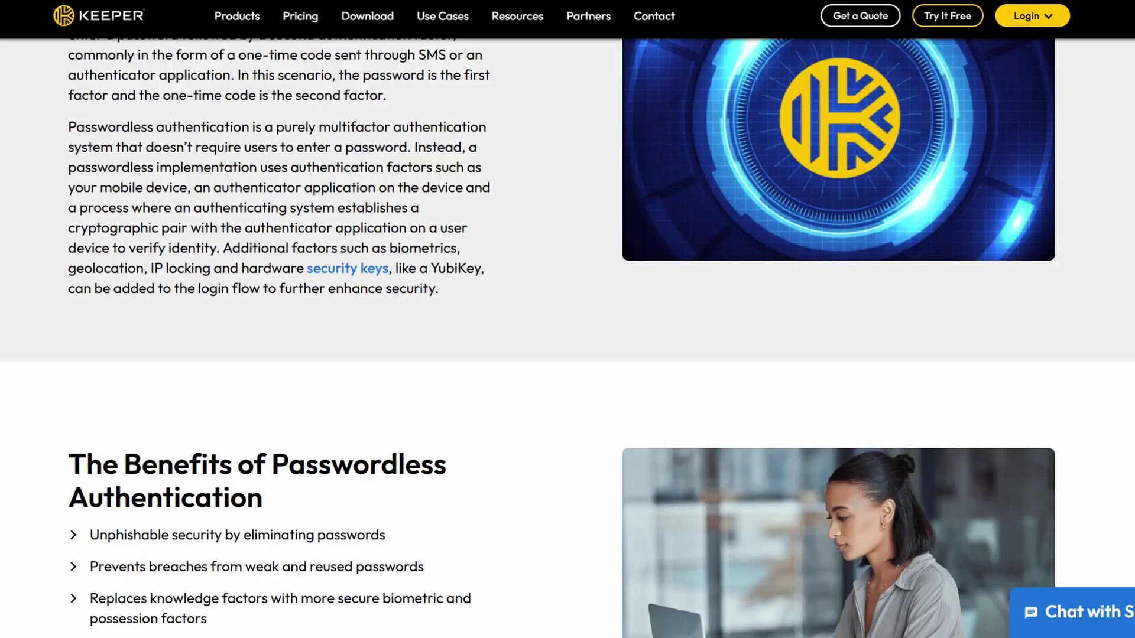
scroll(567, 339, down, 2)
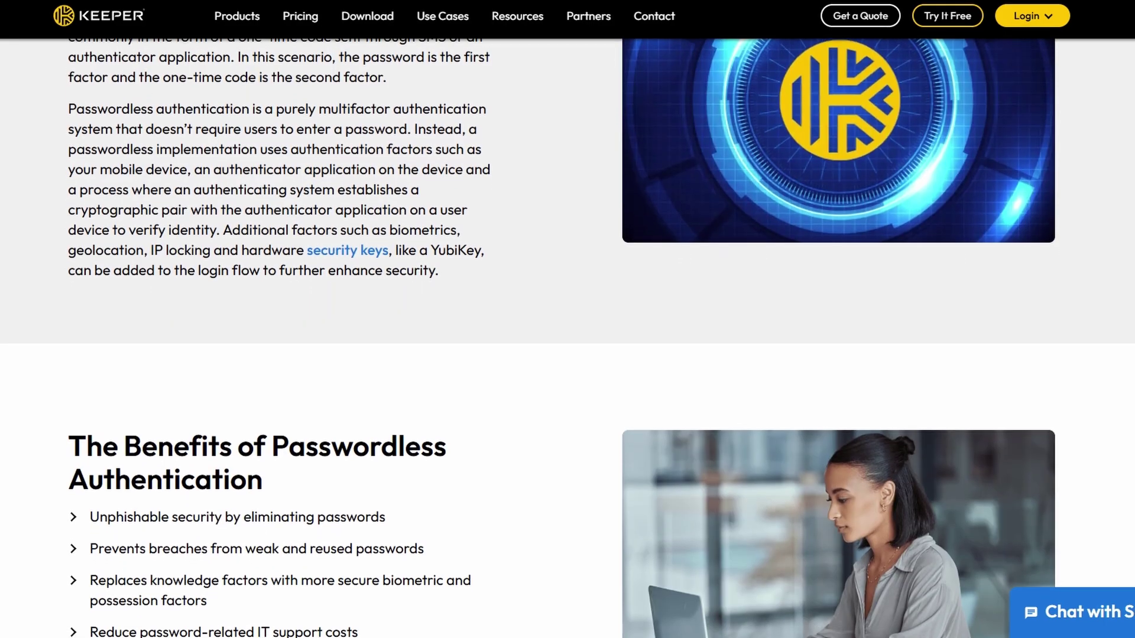
scroll(568, 340, down, 1)
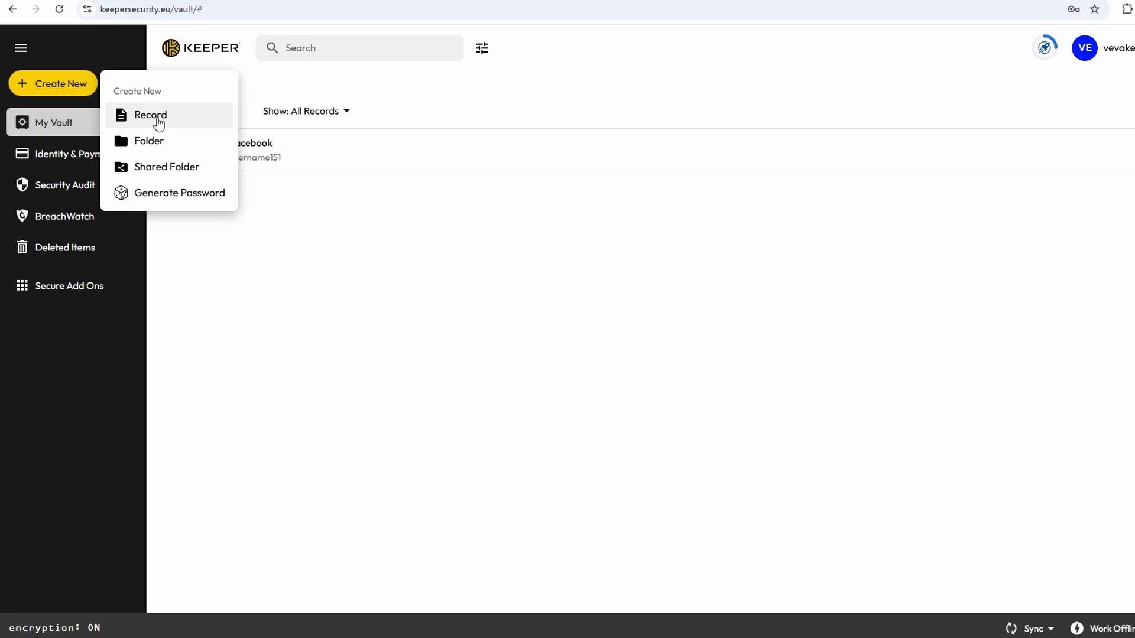
Step: Dismiss the options for creating new items, check the vault's Security Audit, and return to My Vault
click(397, 232)
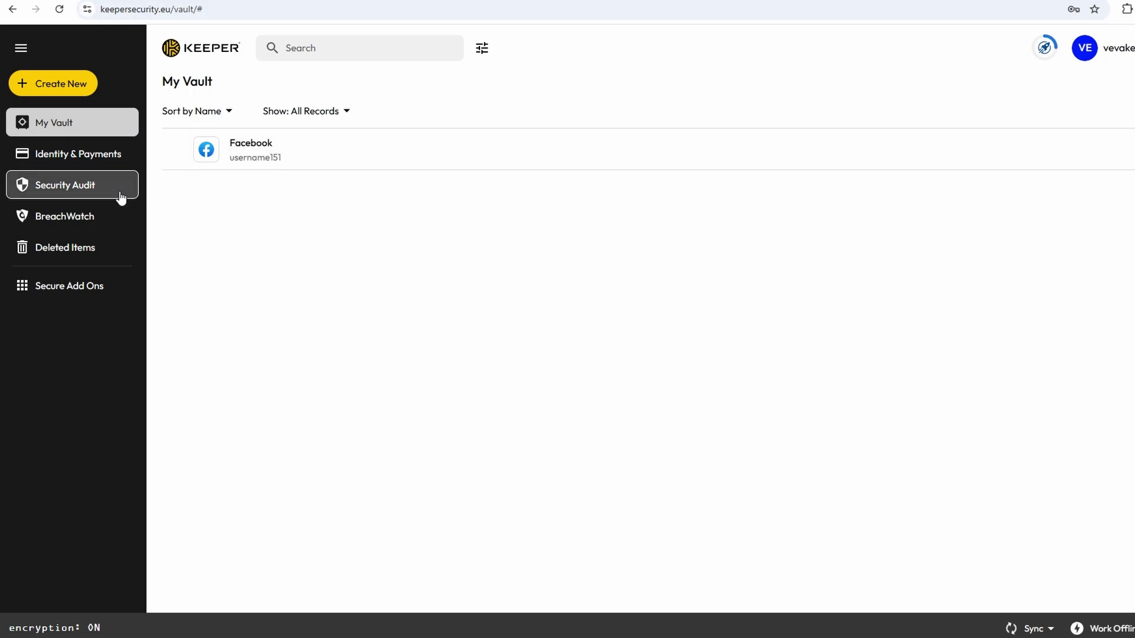
click(78, 199)
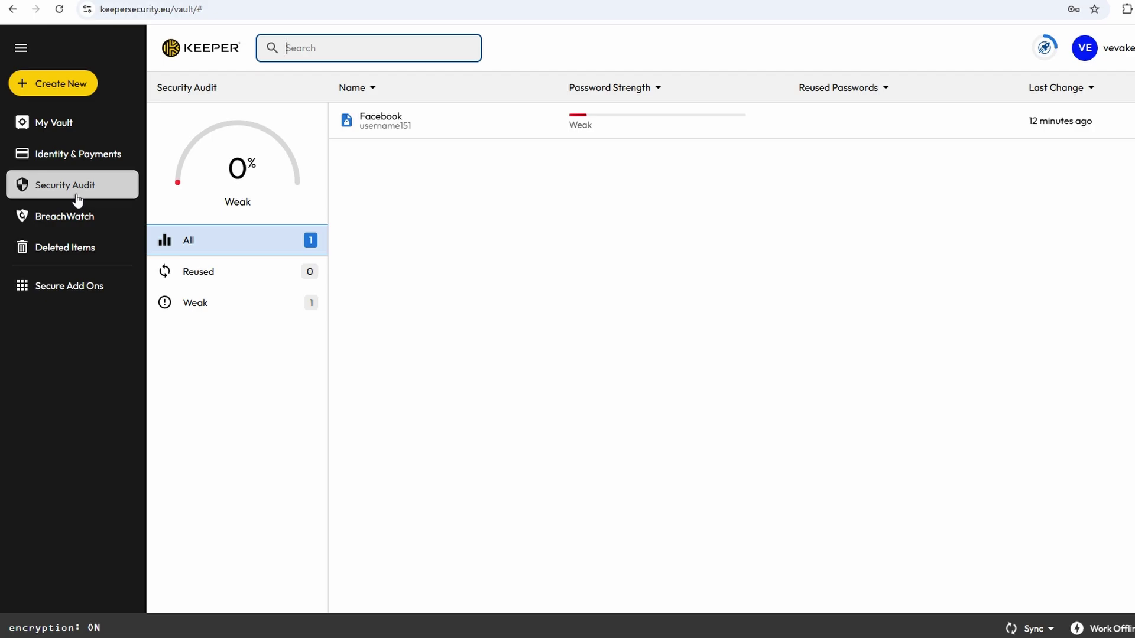
click(72, 126)
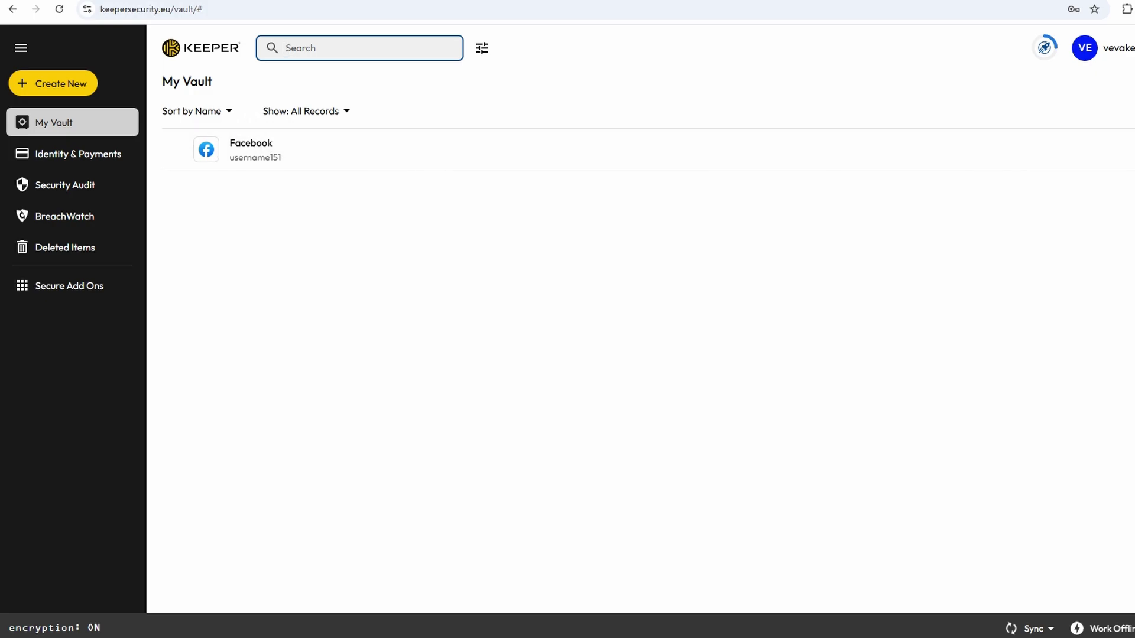
Step: Display the My Vault records as tiles and view the available record filters without applying one
click(1133, 111)
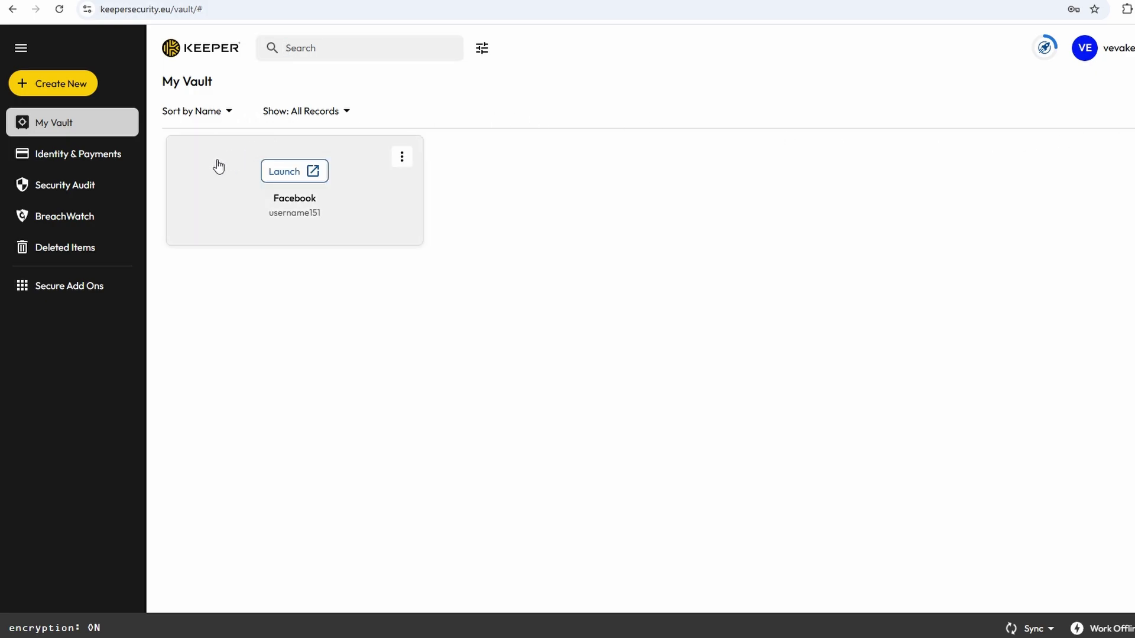
click(310, 112)
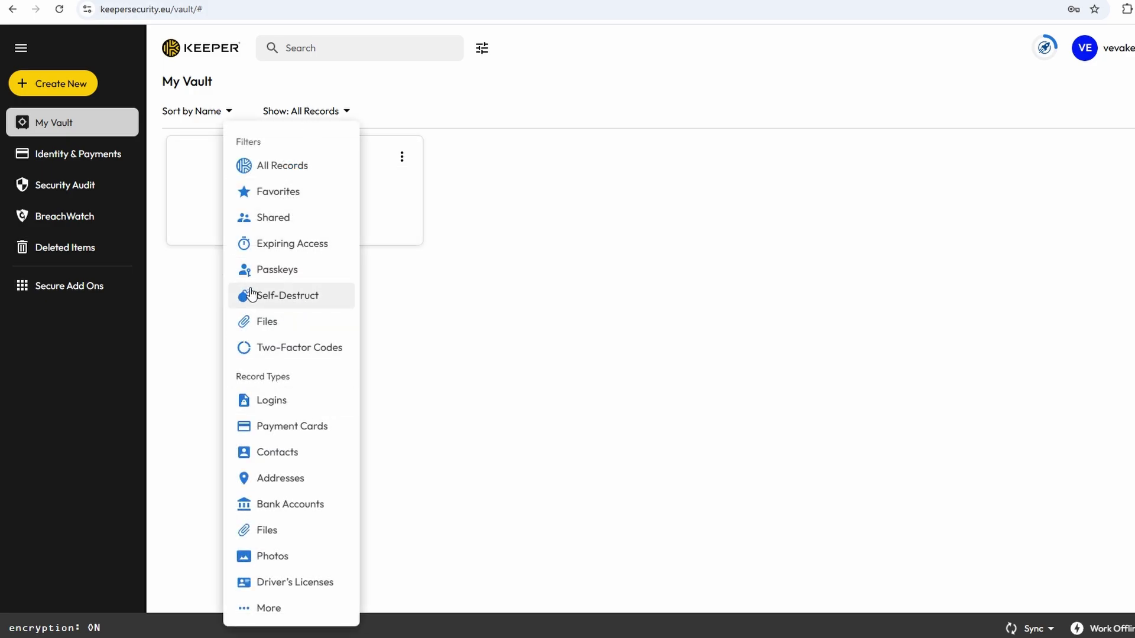
click(171, 289)
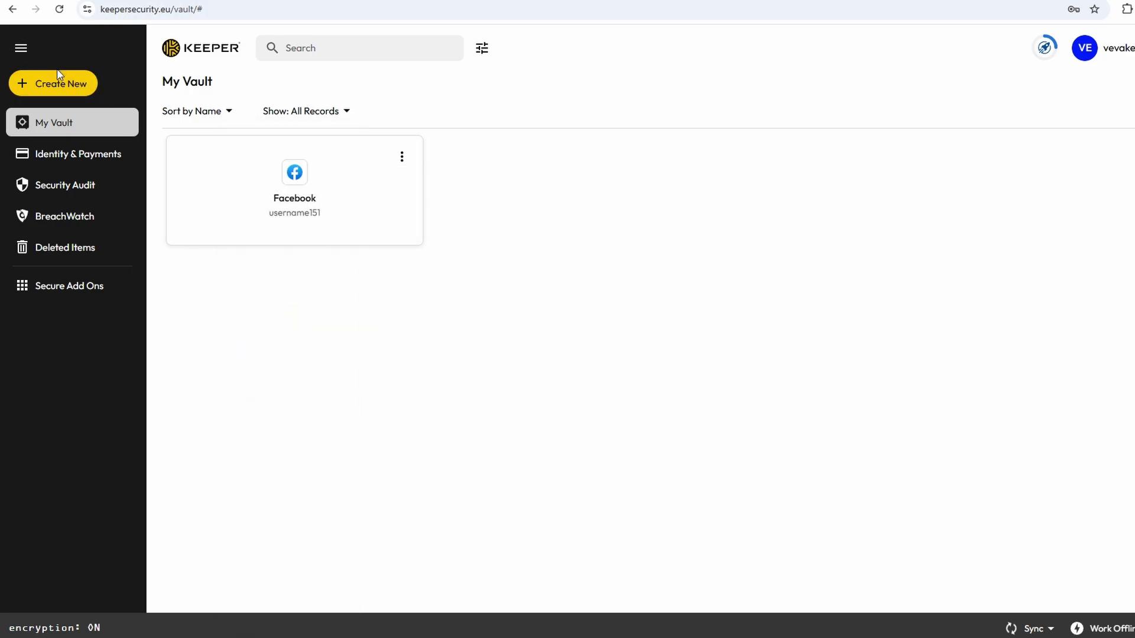
Step: Examine the New Folder dialog's location and name fields and close it without creating a folder
click(54, 83)
click(148, 141)
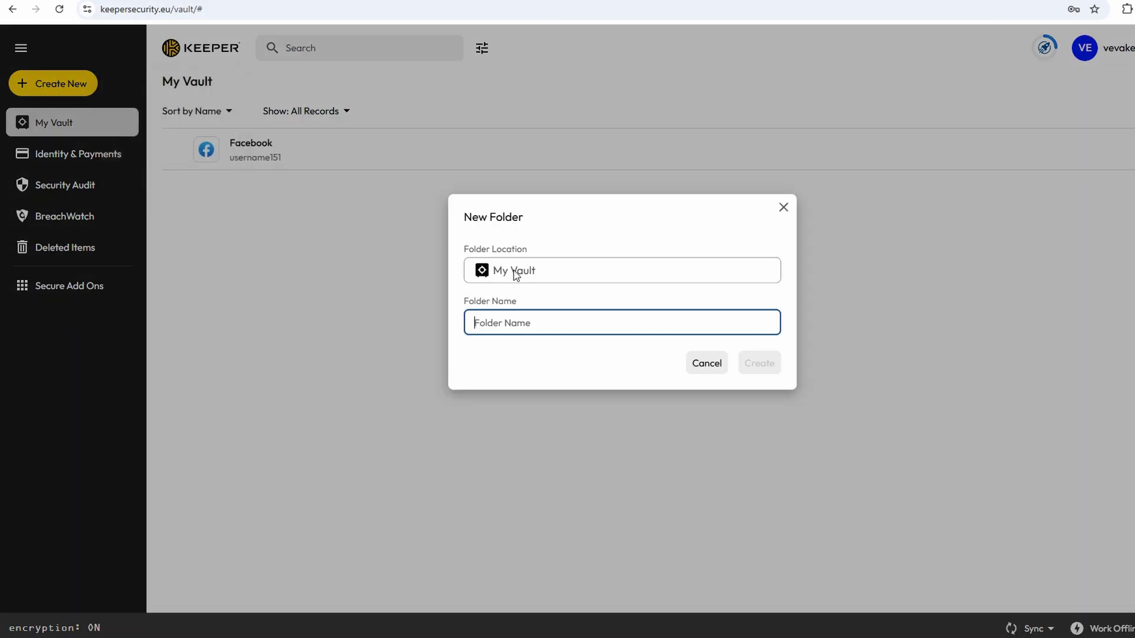
click(515, 302)
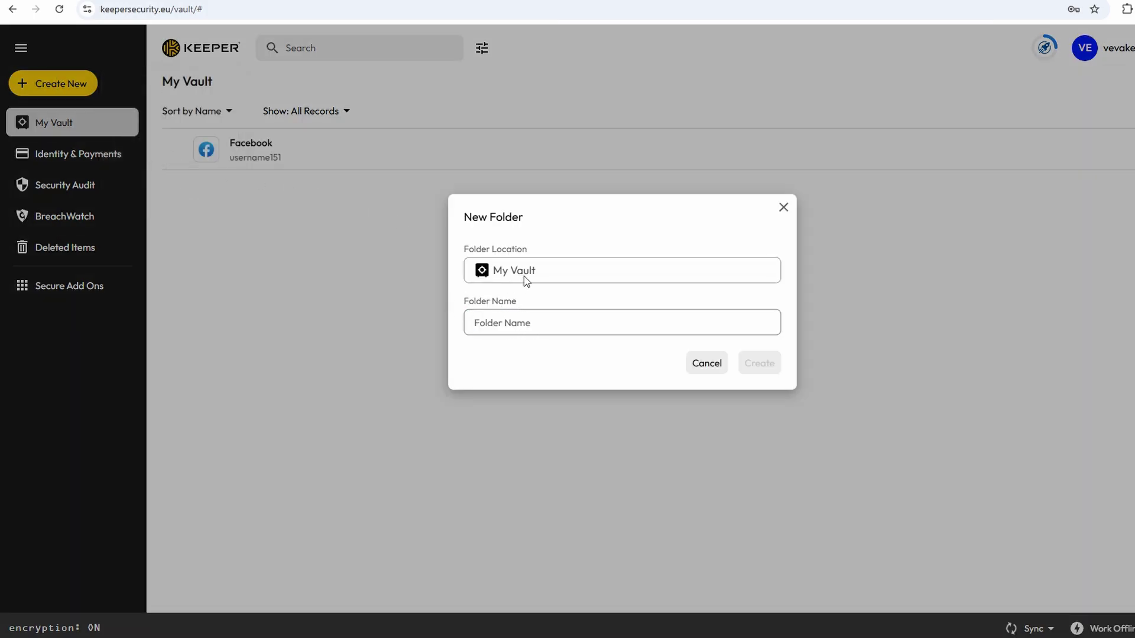
click(783, 208)
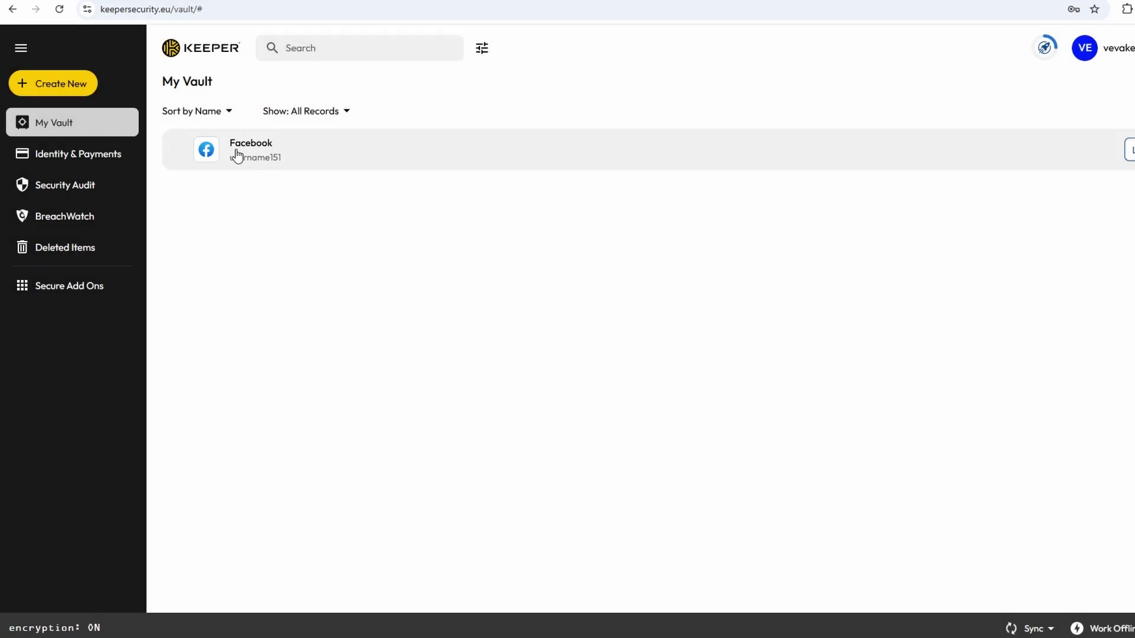
Step: Collapse the vault's navigation sidebar and show the search filter options above the record list
click(21, 48)
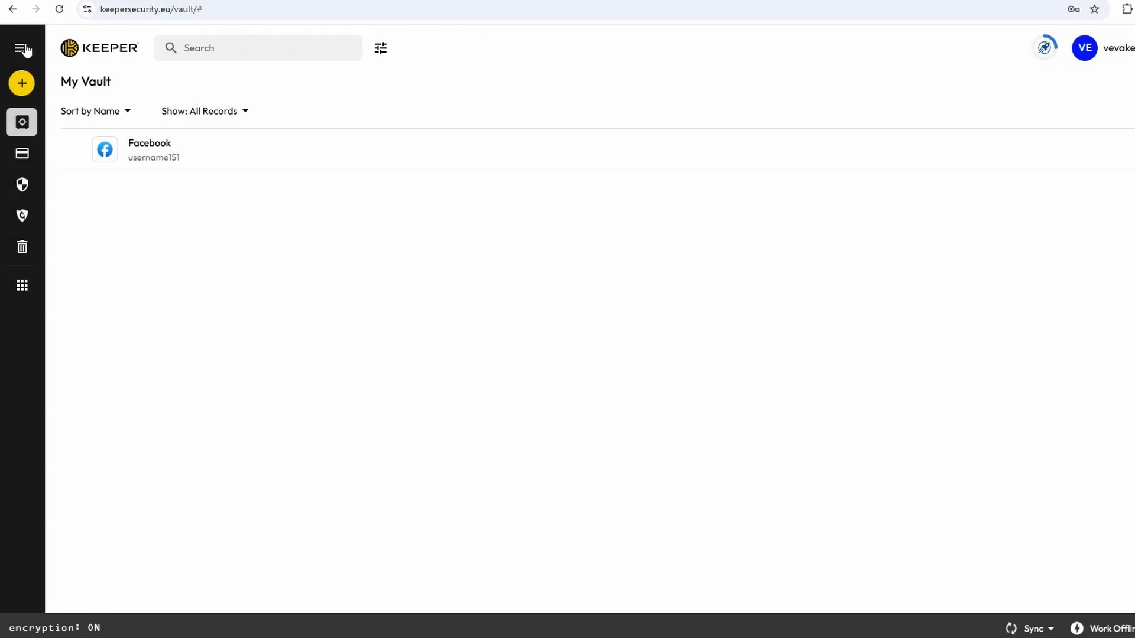
click(381, 63)
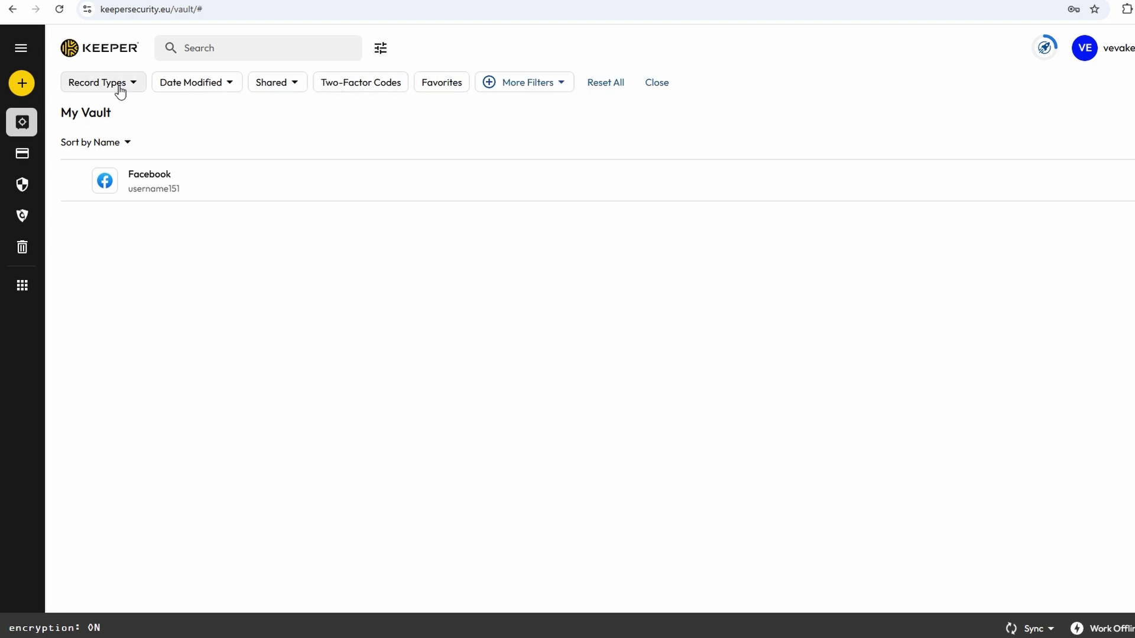